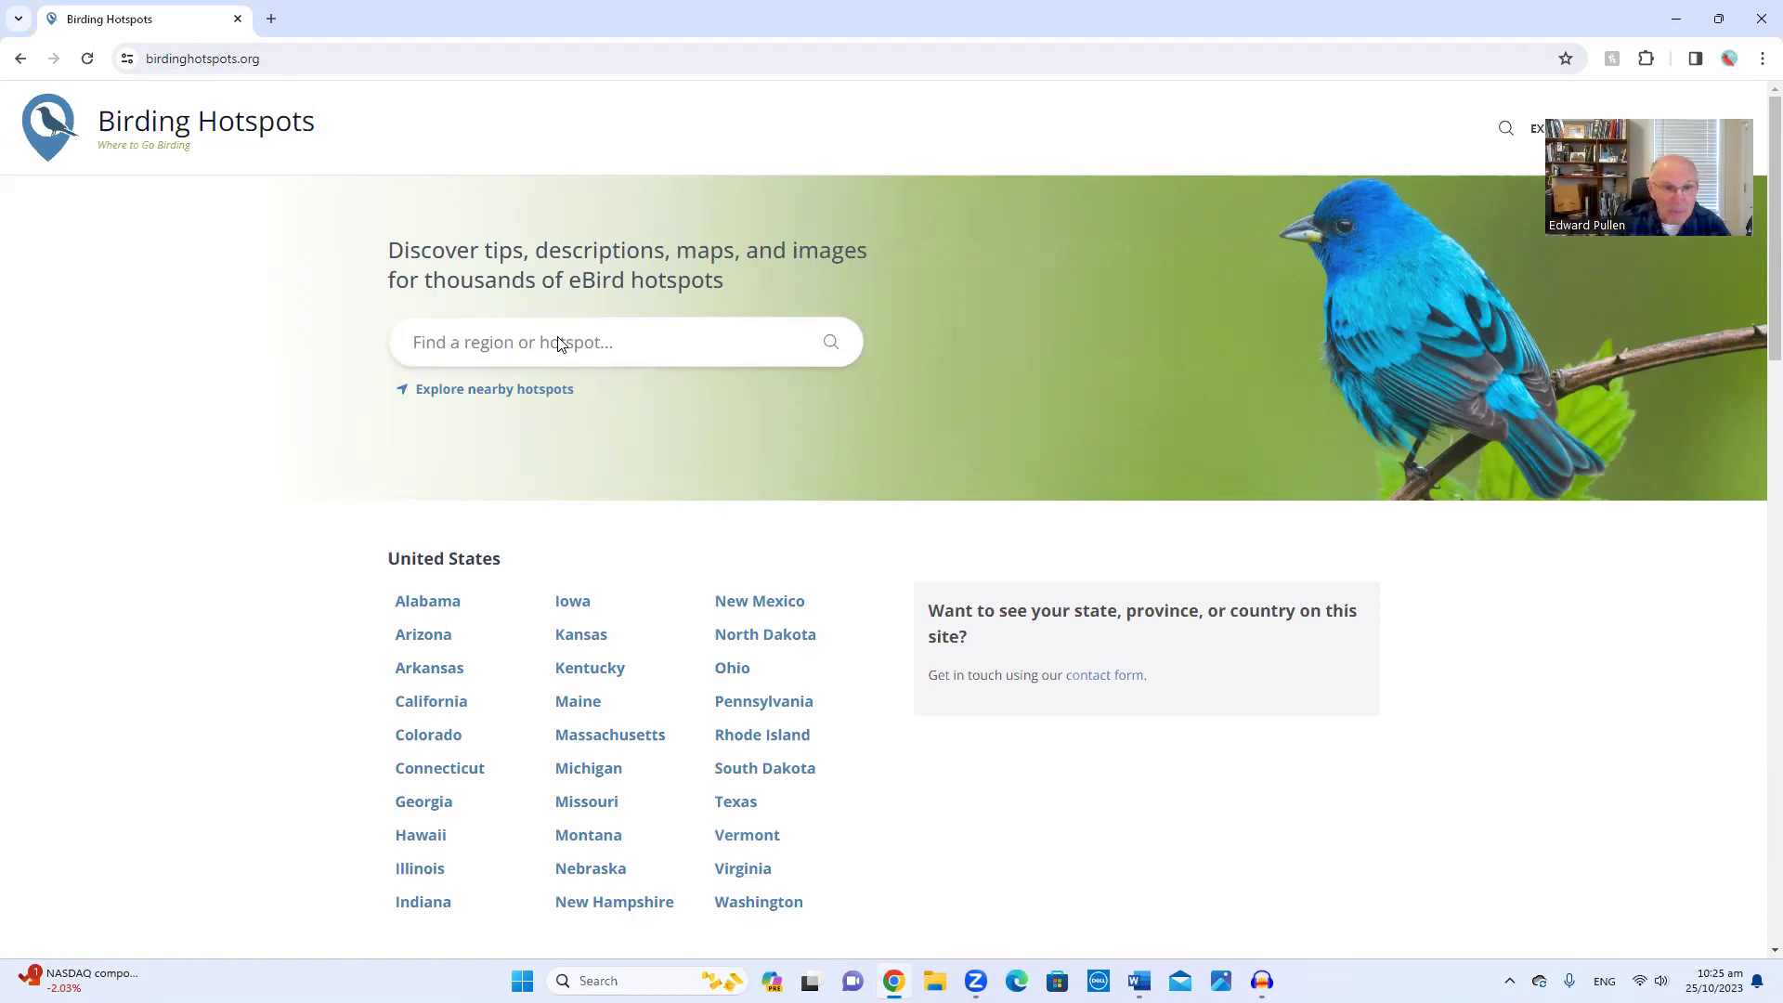
Step: Search the hotspots for "Wild Hare" and dismiss the suggestions without opening one
{"action": "type", "text": "Wild Hare"}
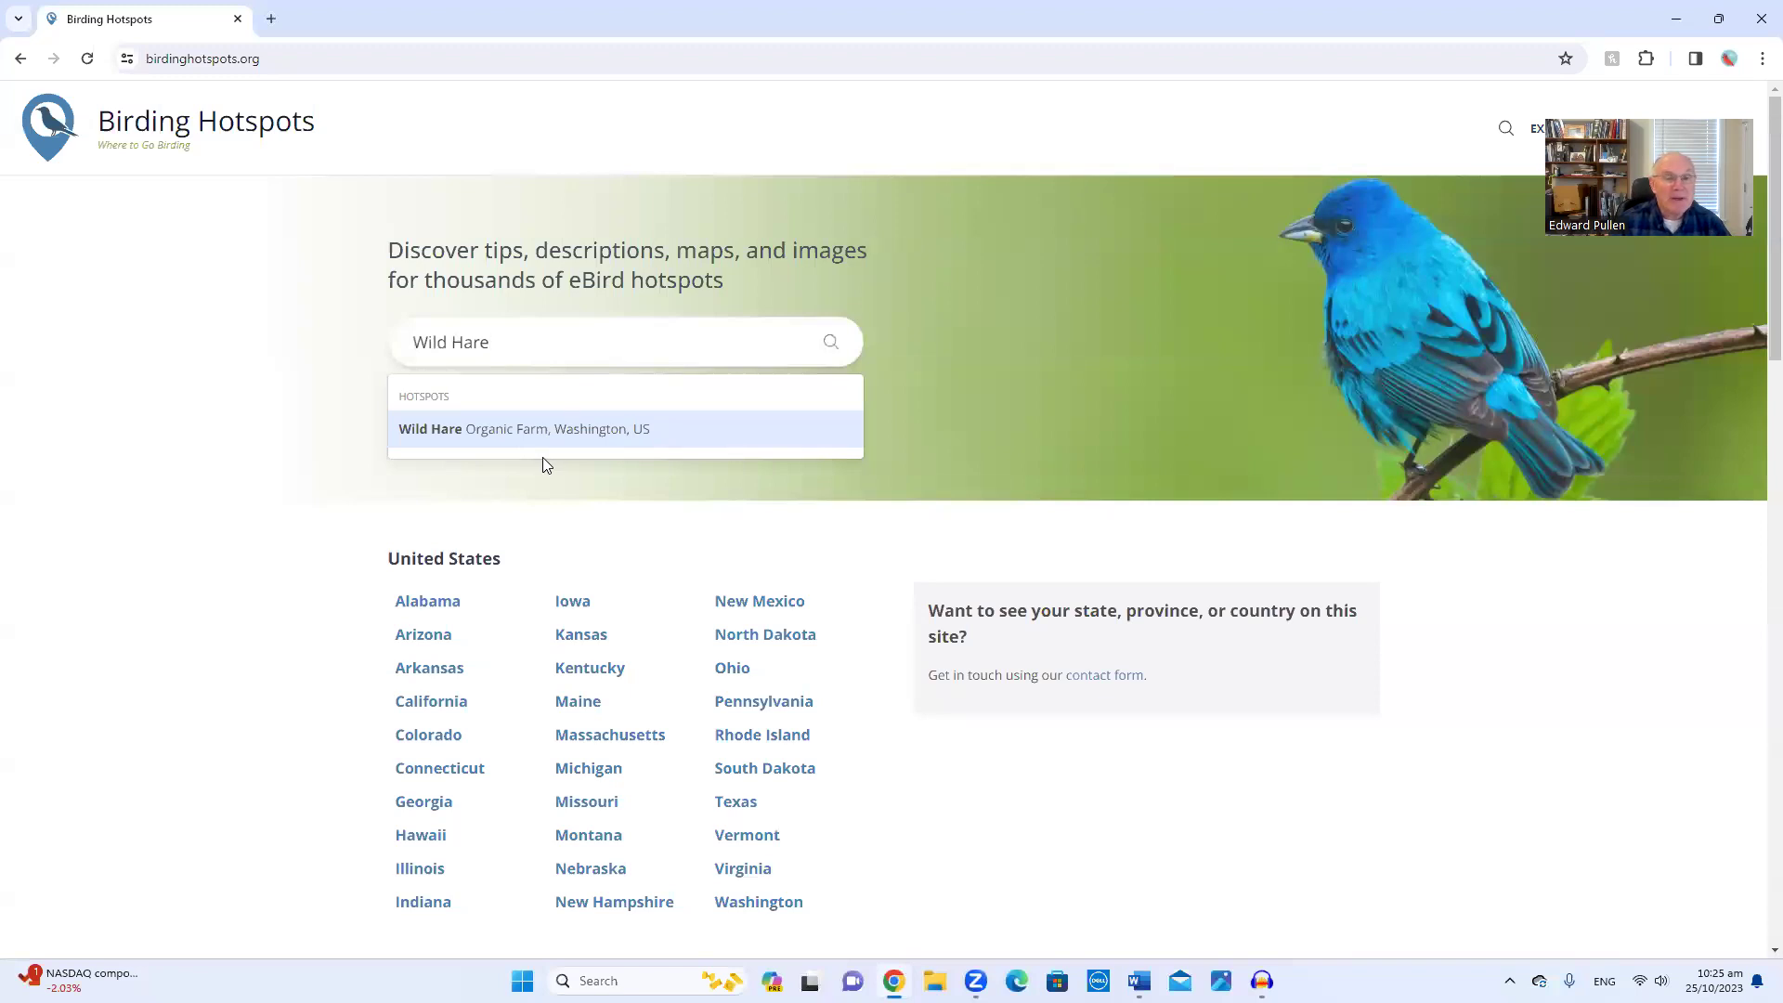
{"action": "left_click", "coordinate": [1080, 389]}
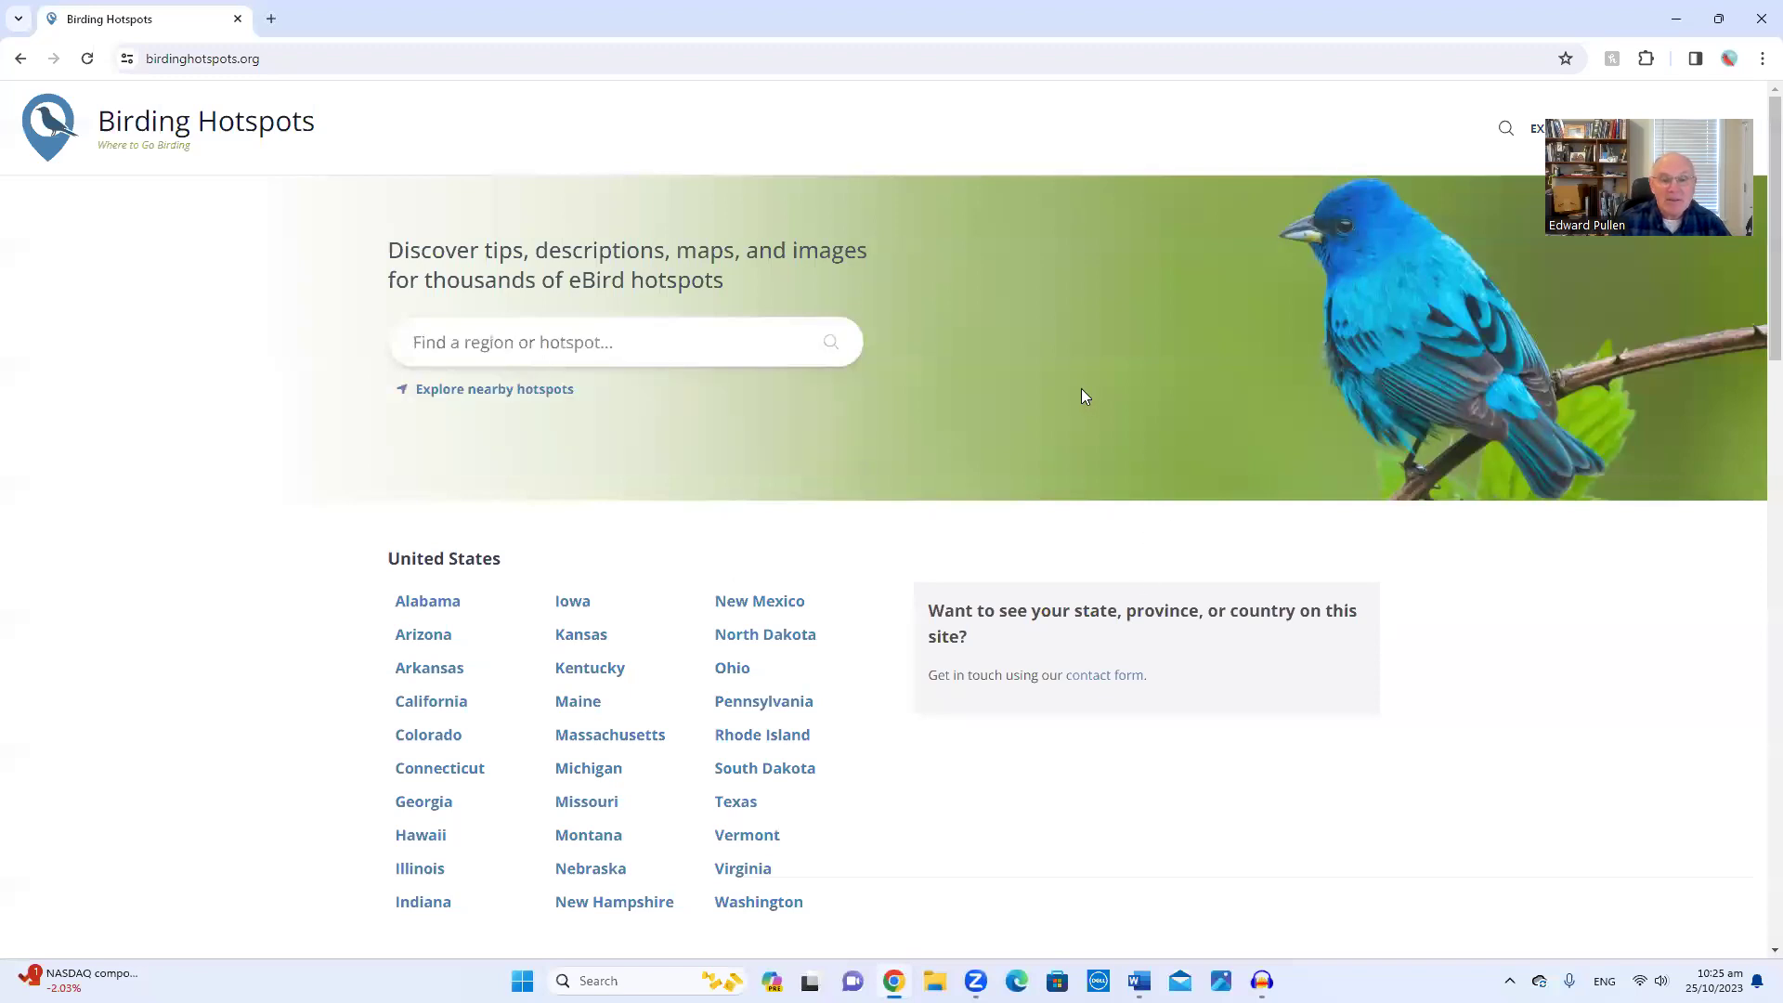
Step: Open the Washington hotspots page and go to Pierce County from its county map
{"action": "left_click", "coordinate": [758, 904]}
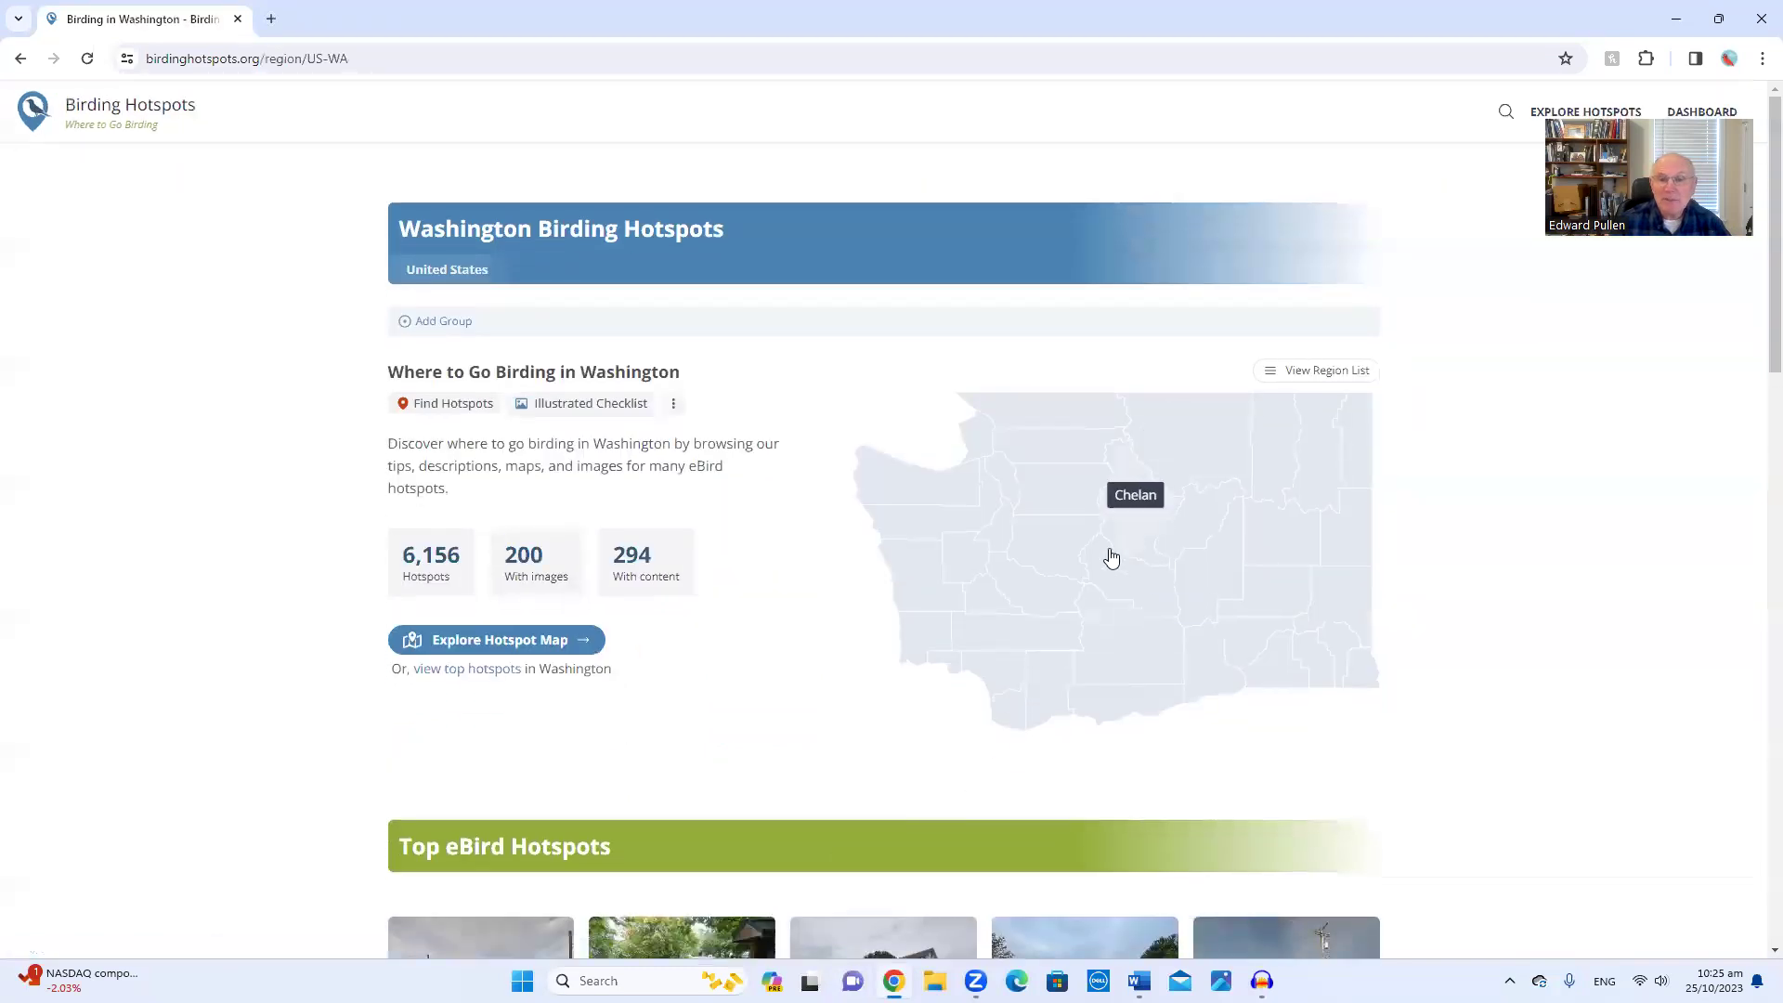
{"action": "left_click", "coordinate": [1039, 591]}
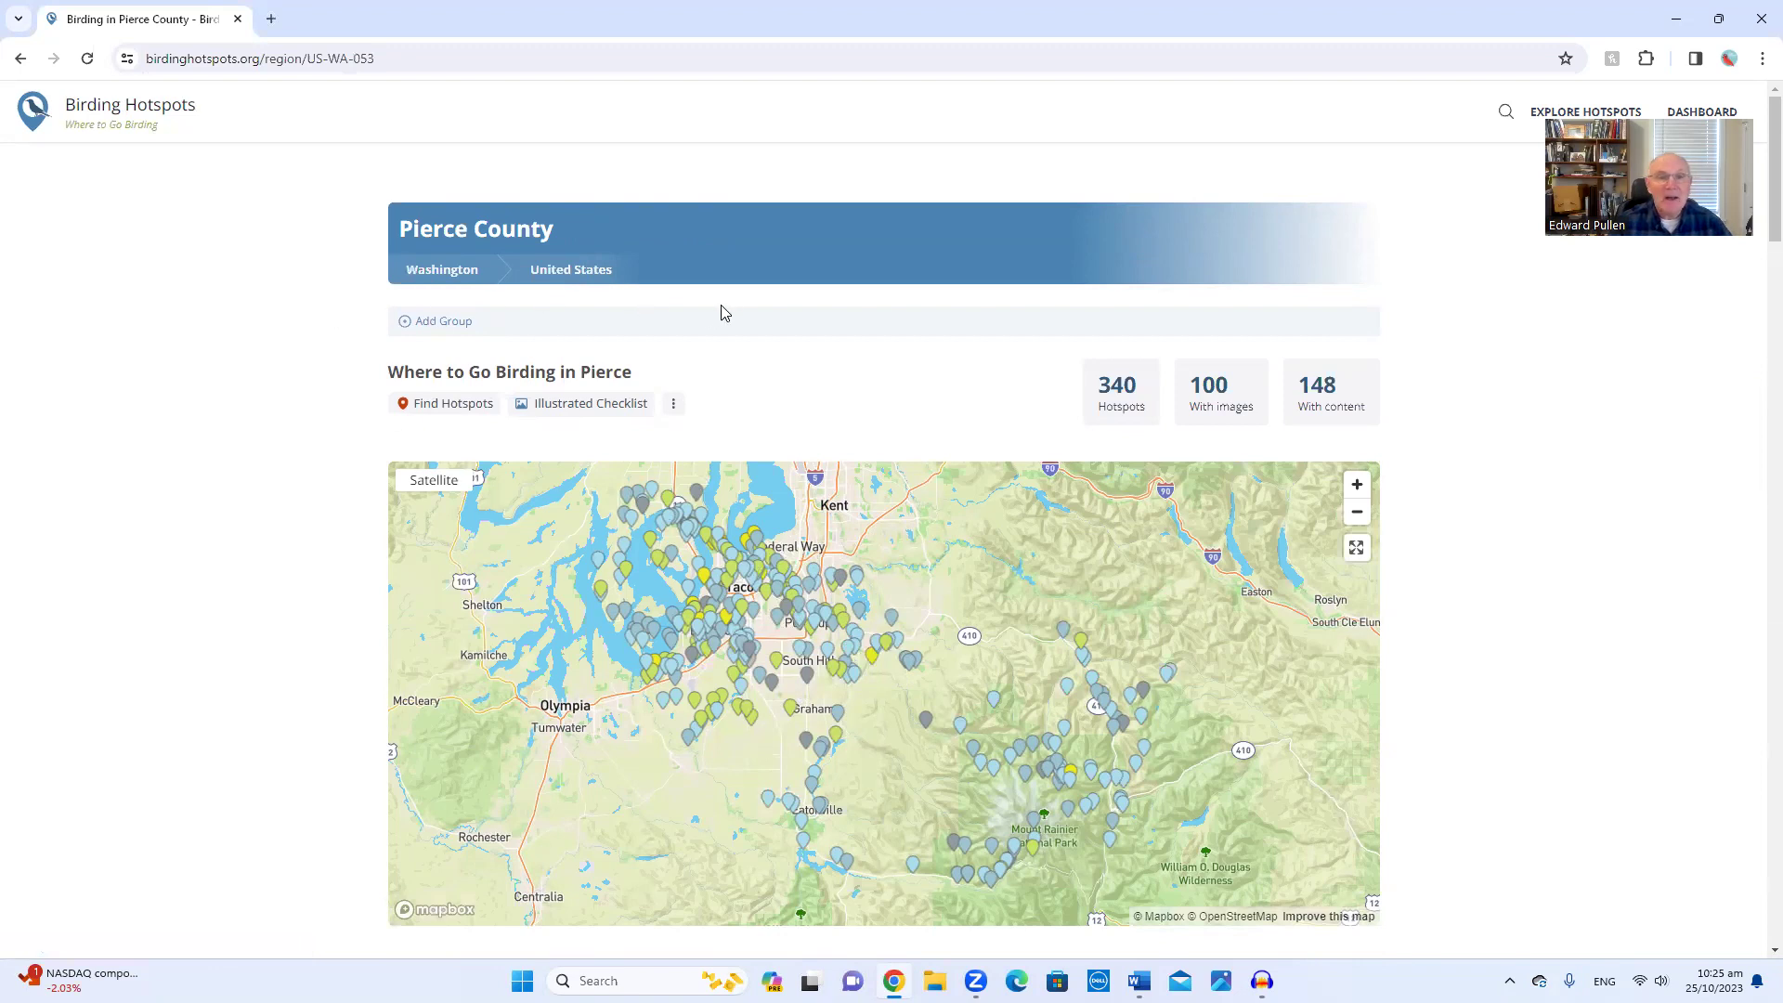
Step: Go back to Washington's page, list its top hotspots and filter them to those with No Content
{"action": "left_click", "coordinate": [468, 277]}
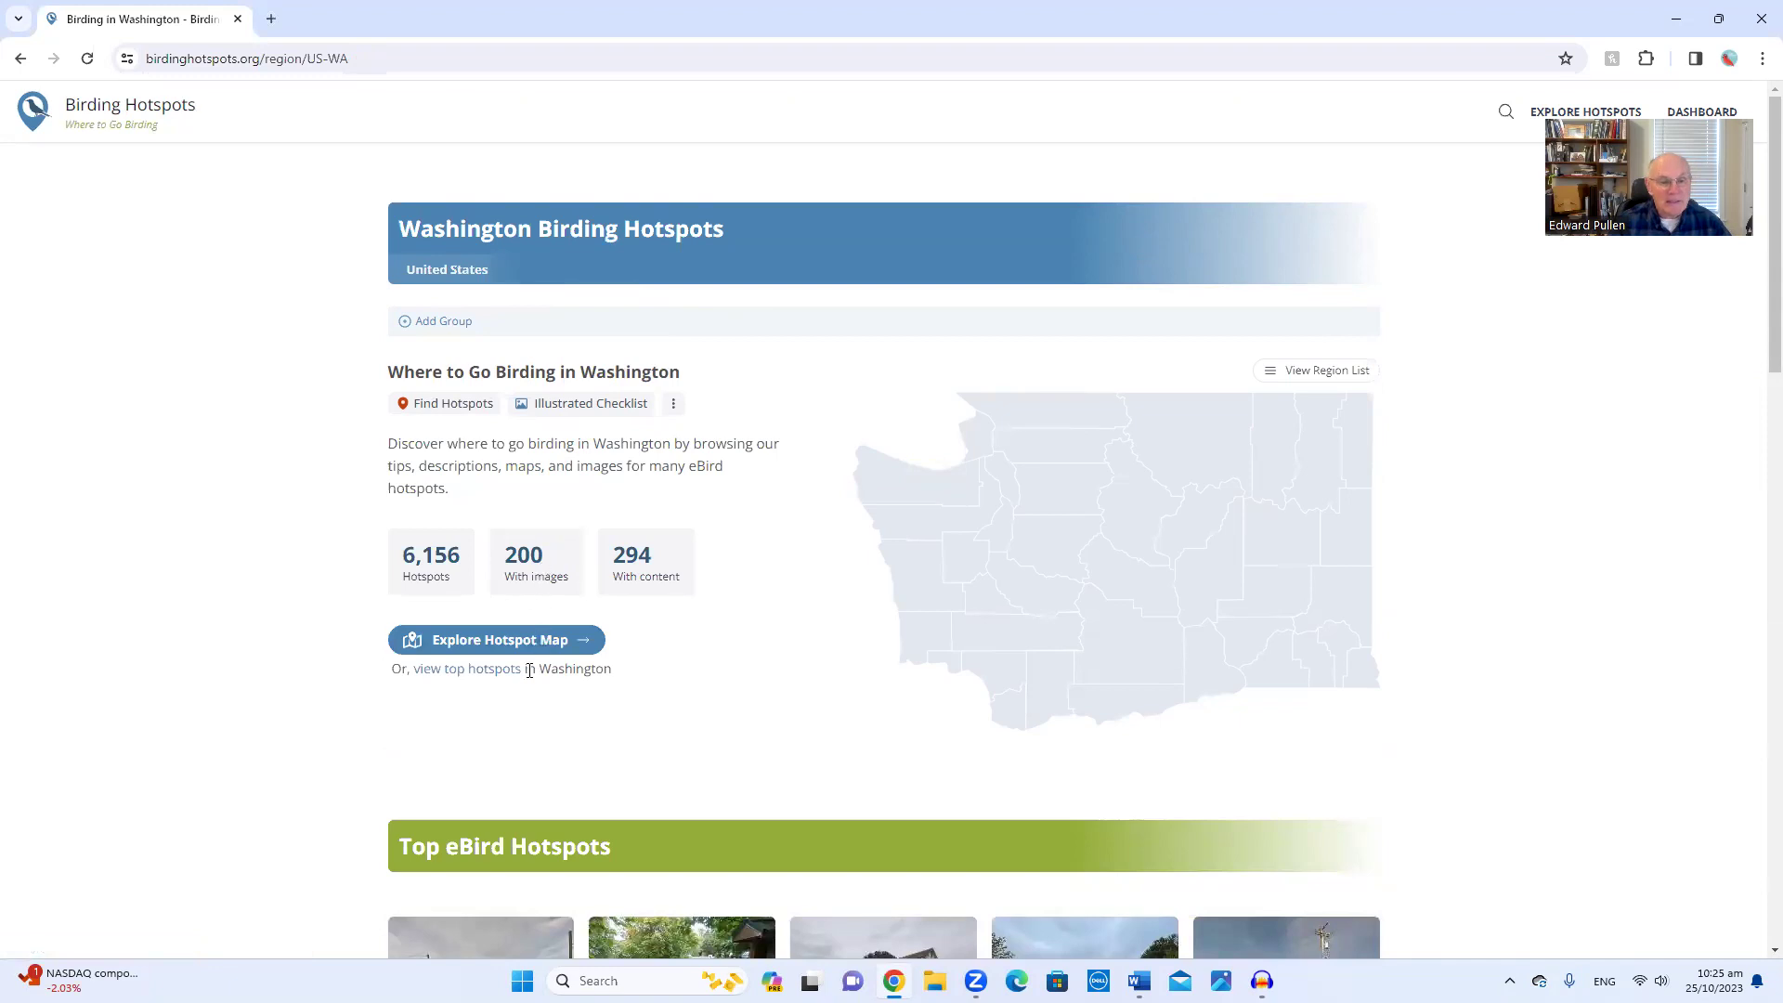
{"action": "left_click", "coordinate": [465, 414]}
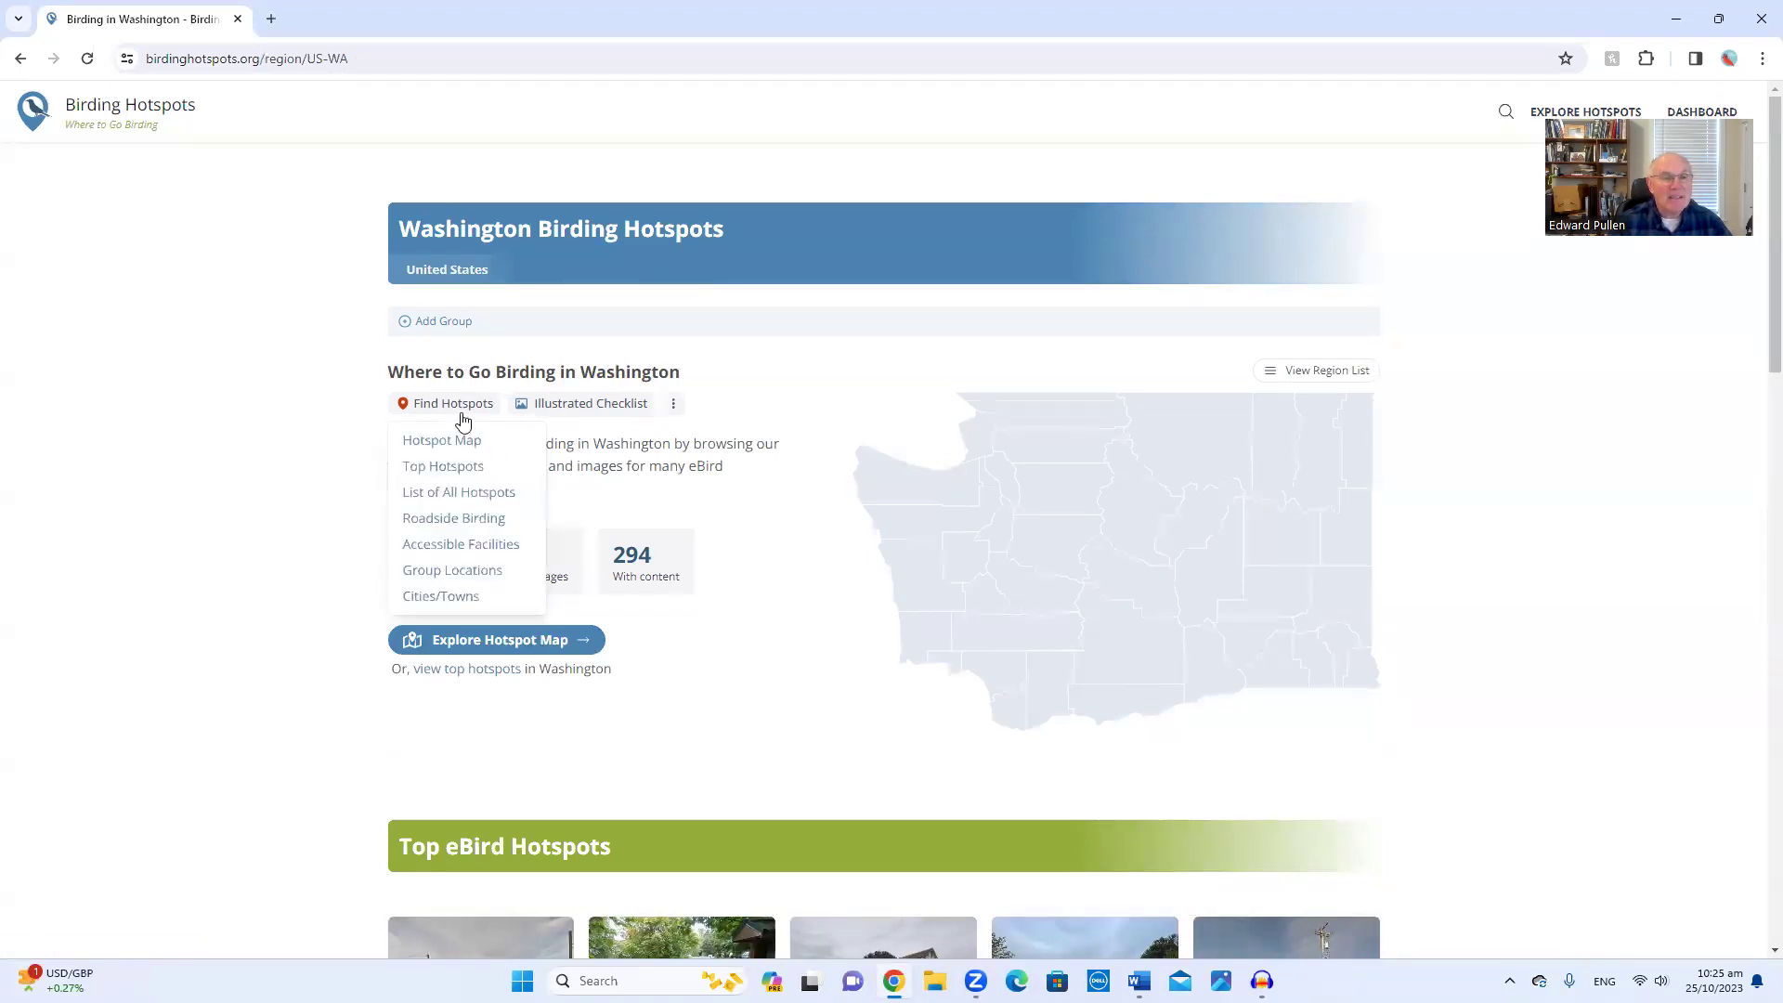
{"action": "left_click", "coordinate": [459, 466]}
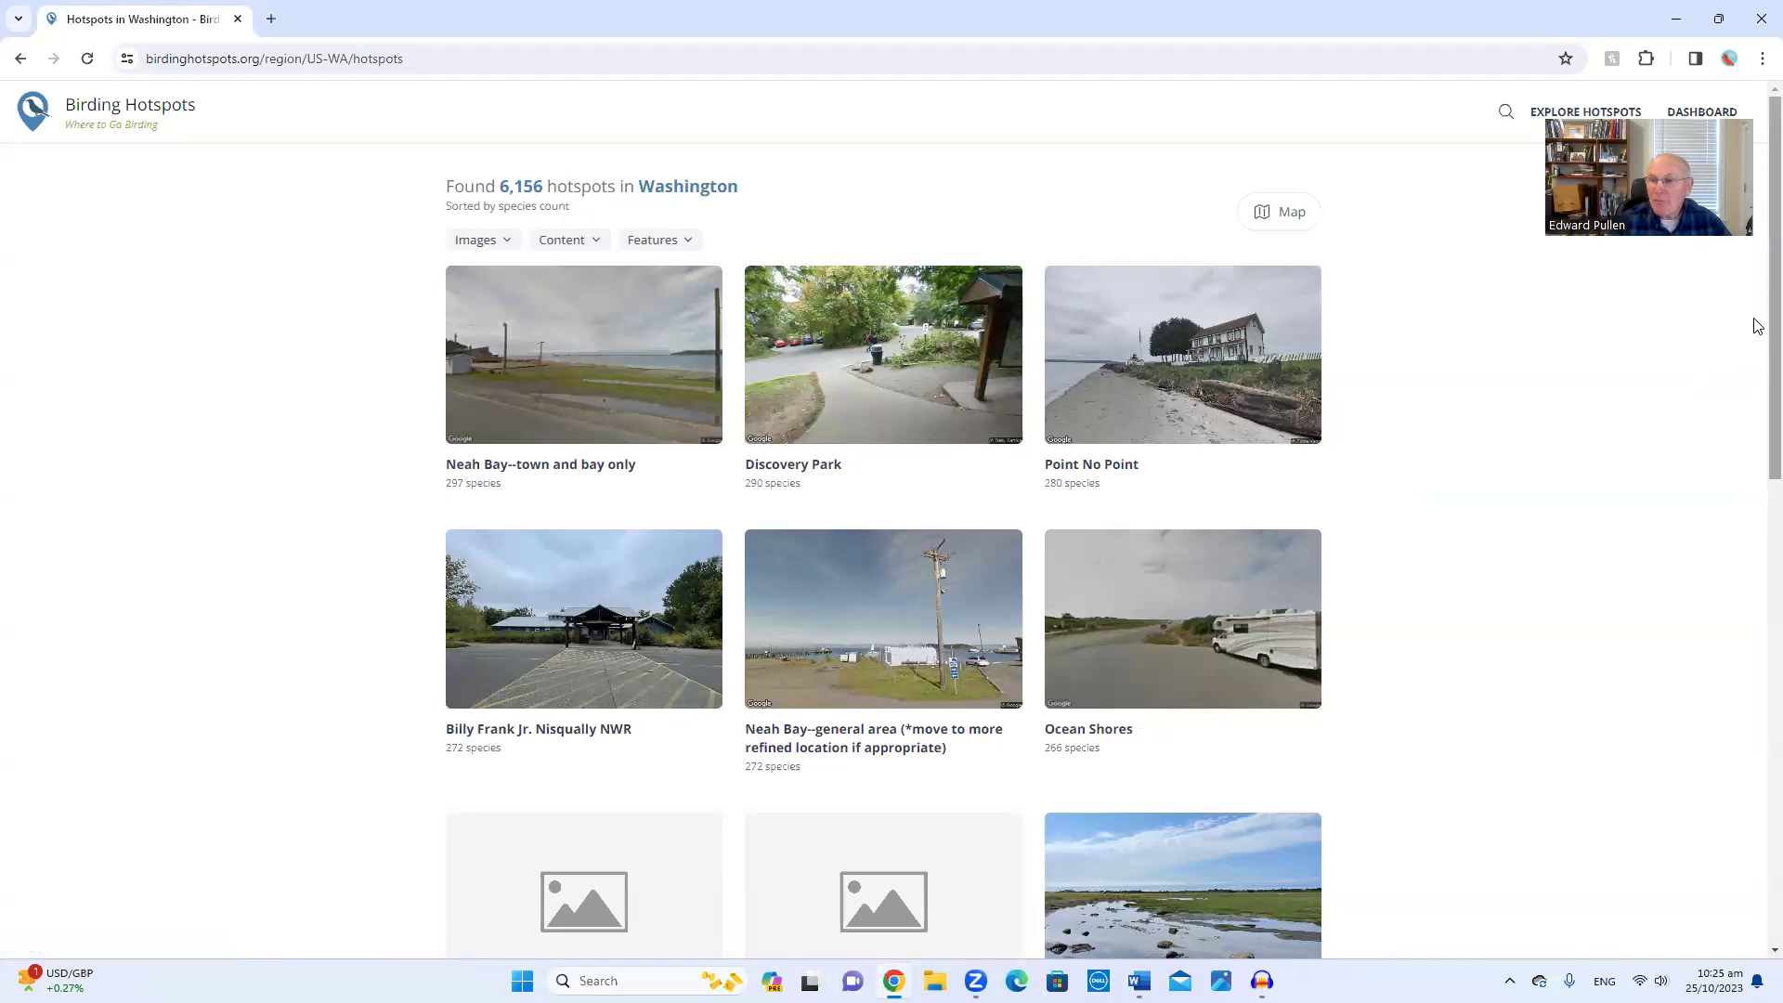
{"action": "left_click", "coordinate": [598, 244]}
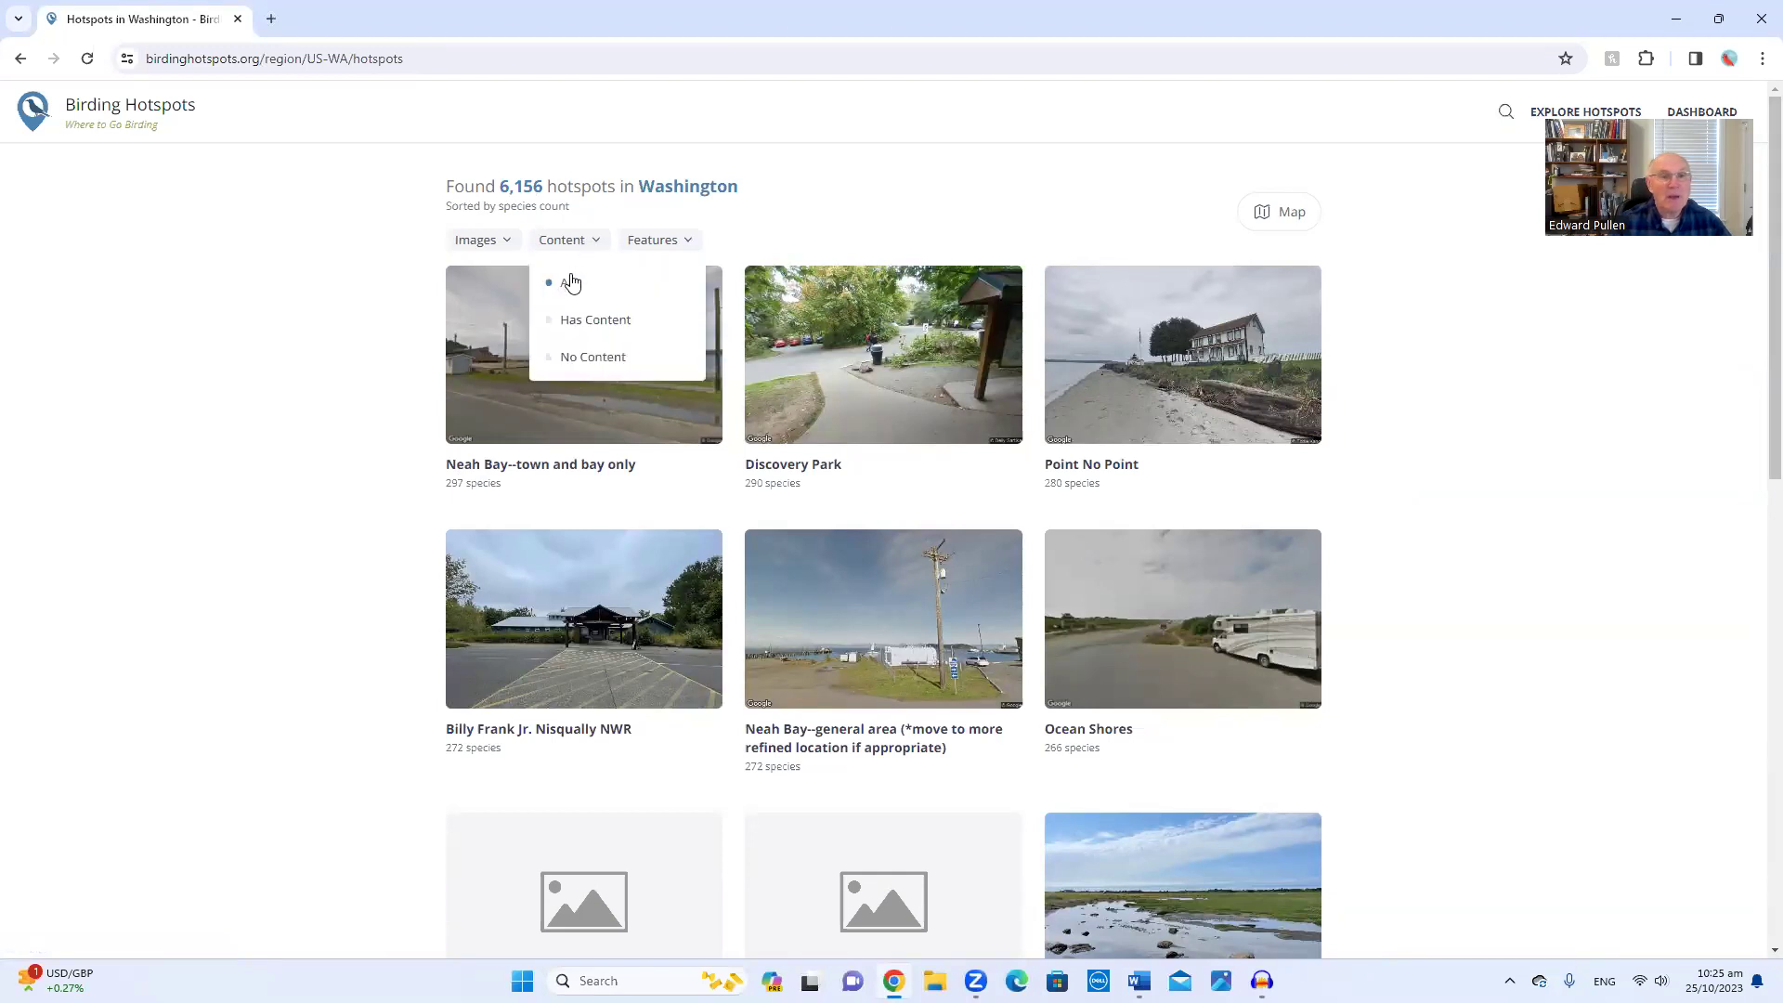
{"action": "left_click", "coordinate": [572, 358]}
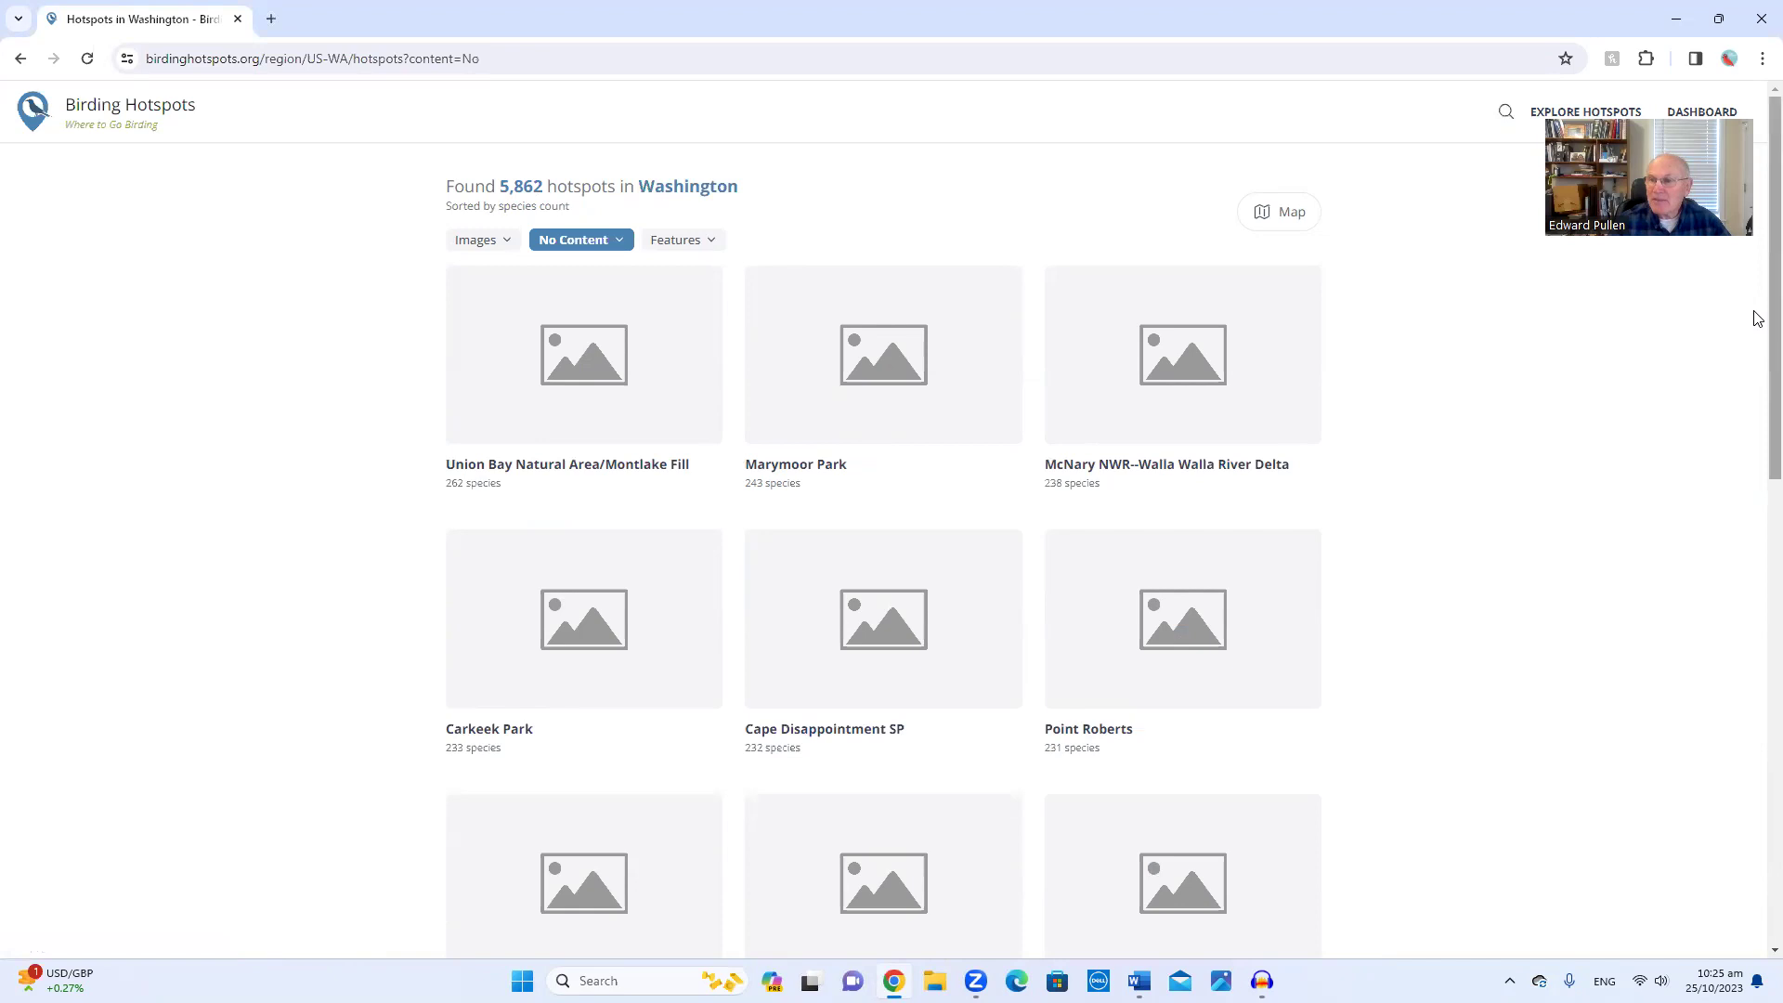
{"action": "scroll", "coordinate": [1758, 311], "scroll_direction": "down", "scroll_amount": 2}
{"action": "scroll", "coordinate": [1755, 314], "scroll_direction": "up", "scroll_amount": 2}
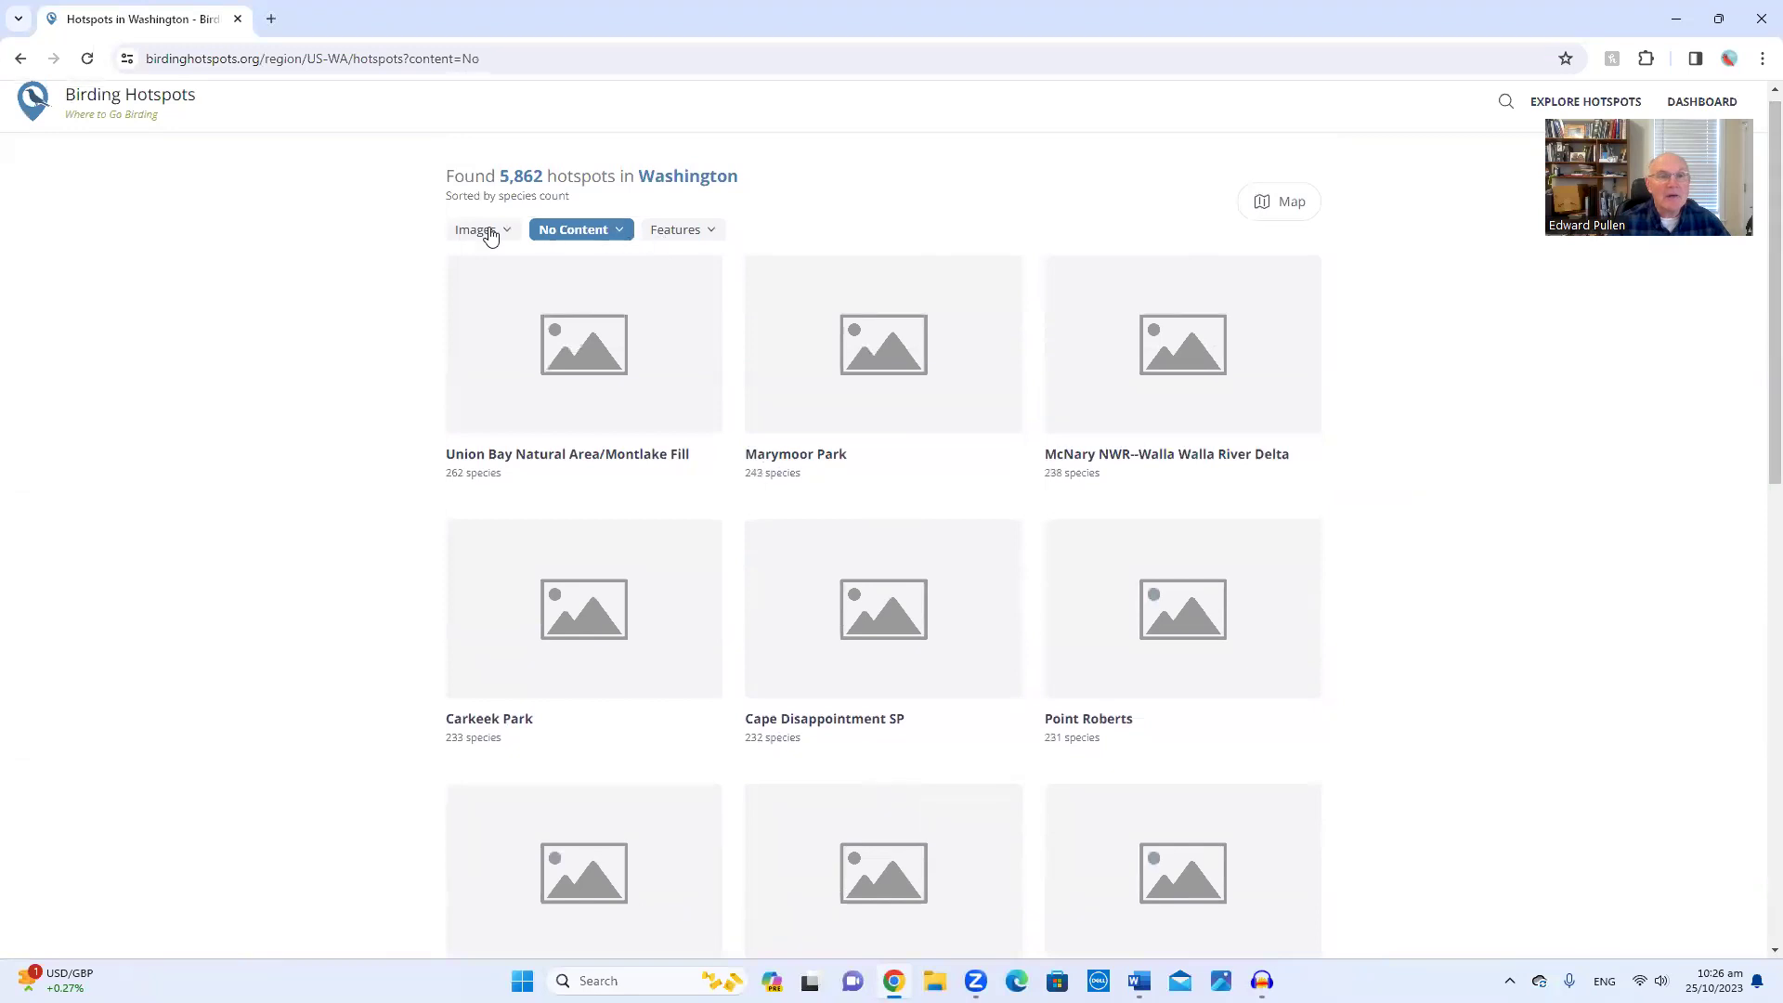
Step: Return to Washington's page, view its hotspot map and go back to the state page
{"action": "left_click", "coordinate": [665, 177]}
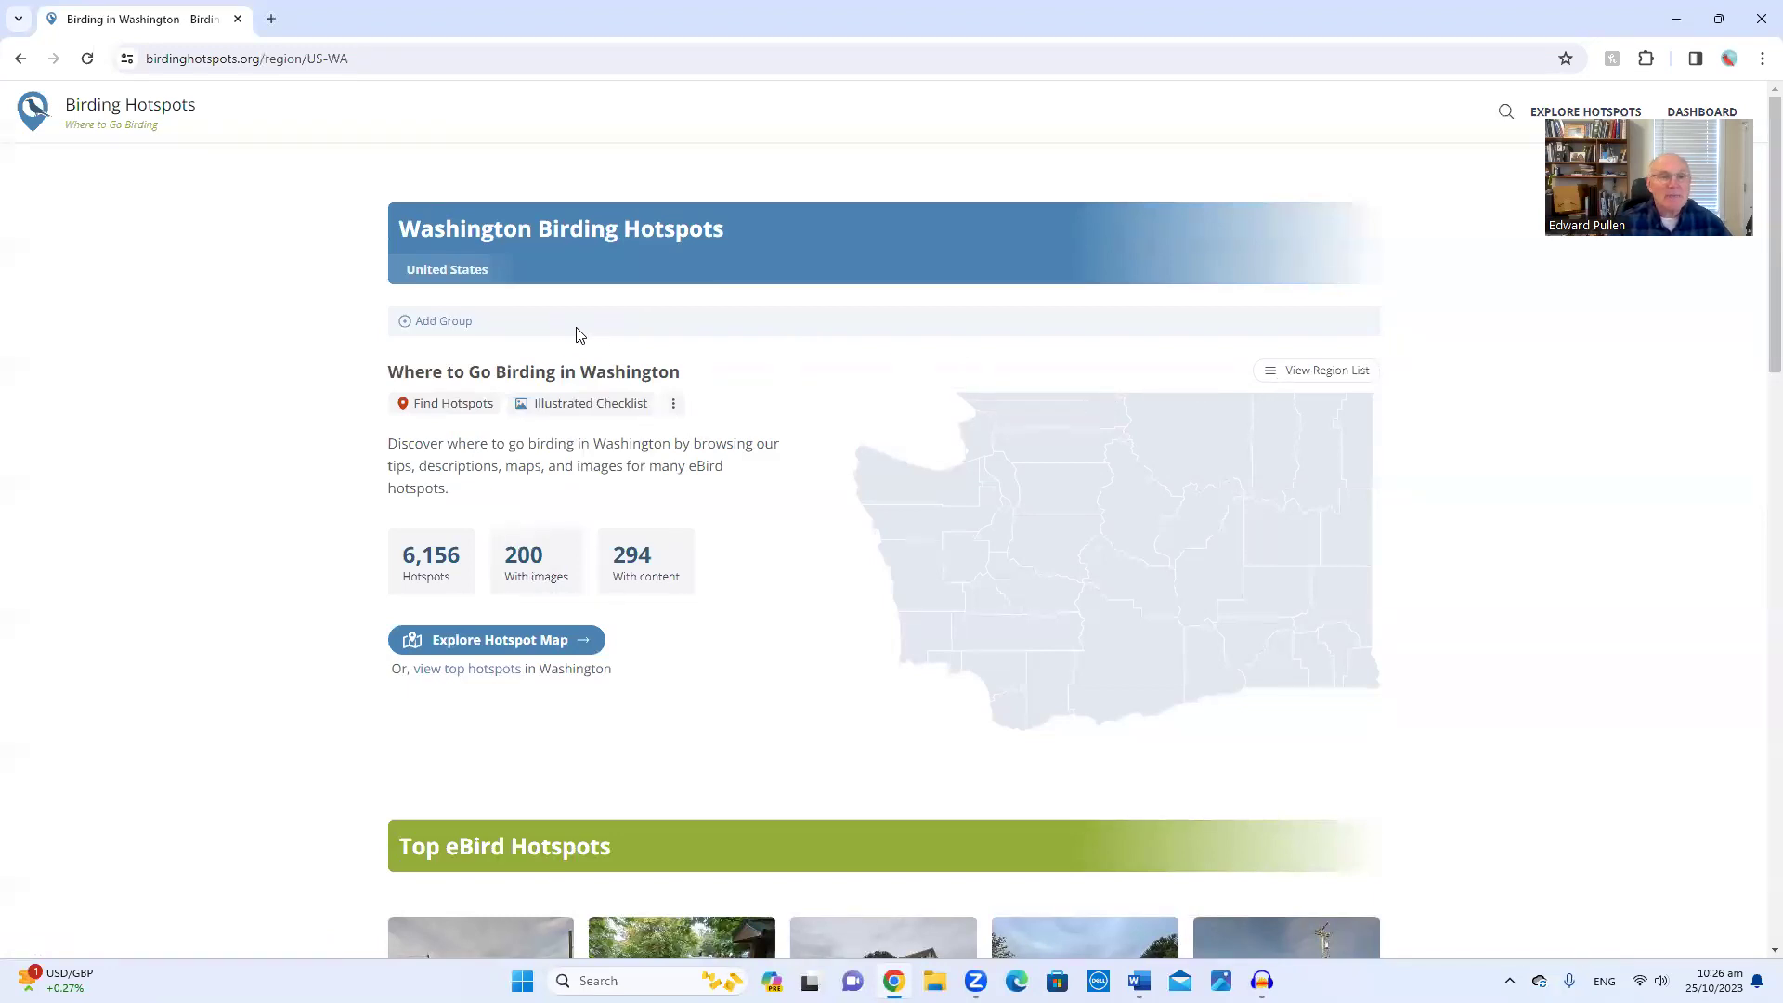
{"action": "left_click", "coordinate": [414, 409]}
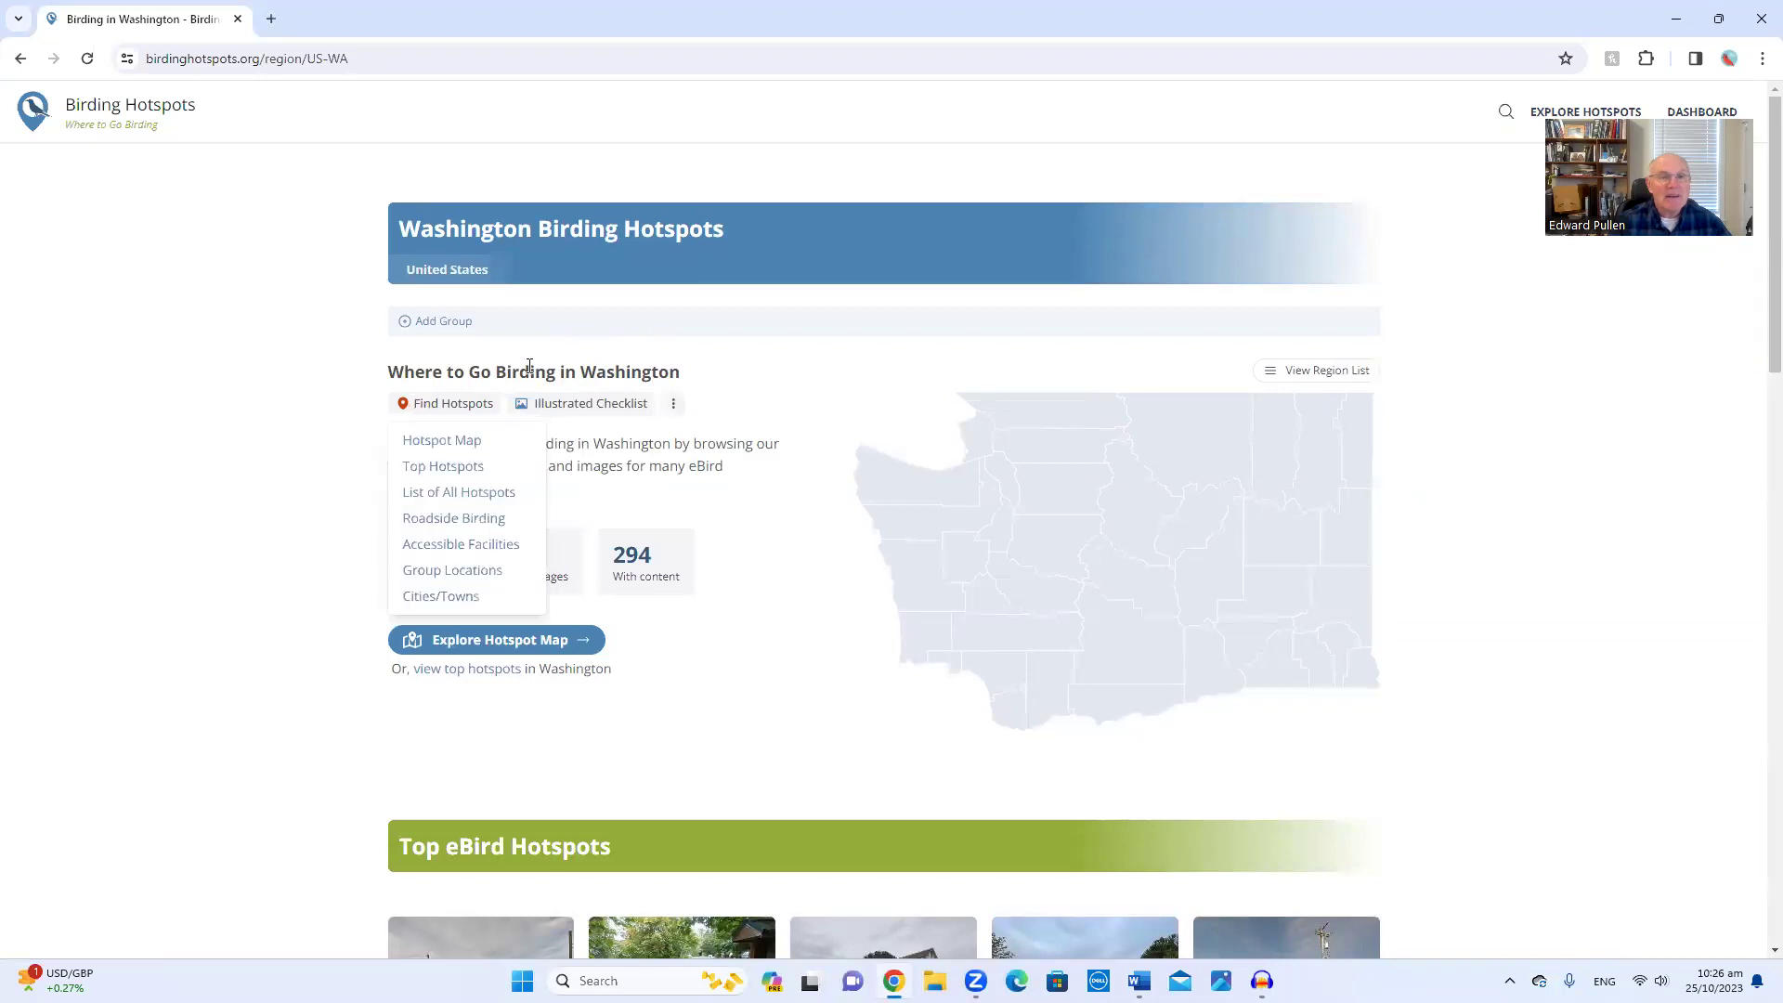
{"action": "left_click", "coordinate": [449, 441]}
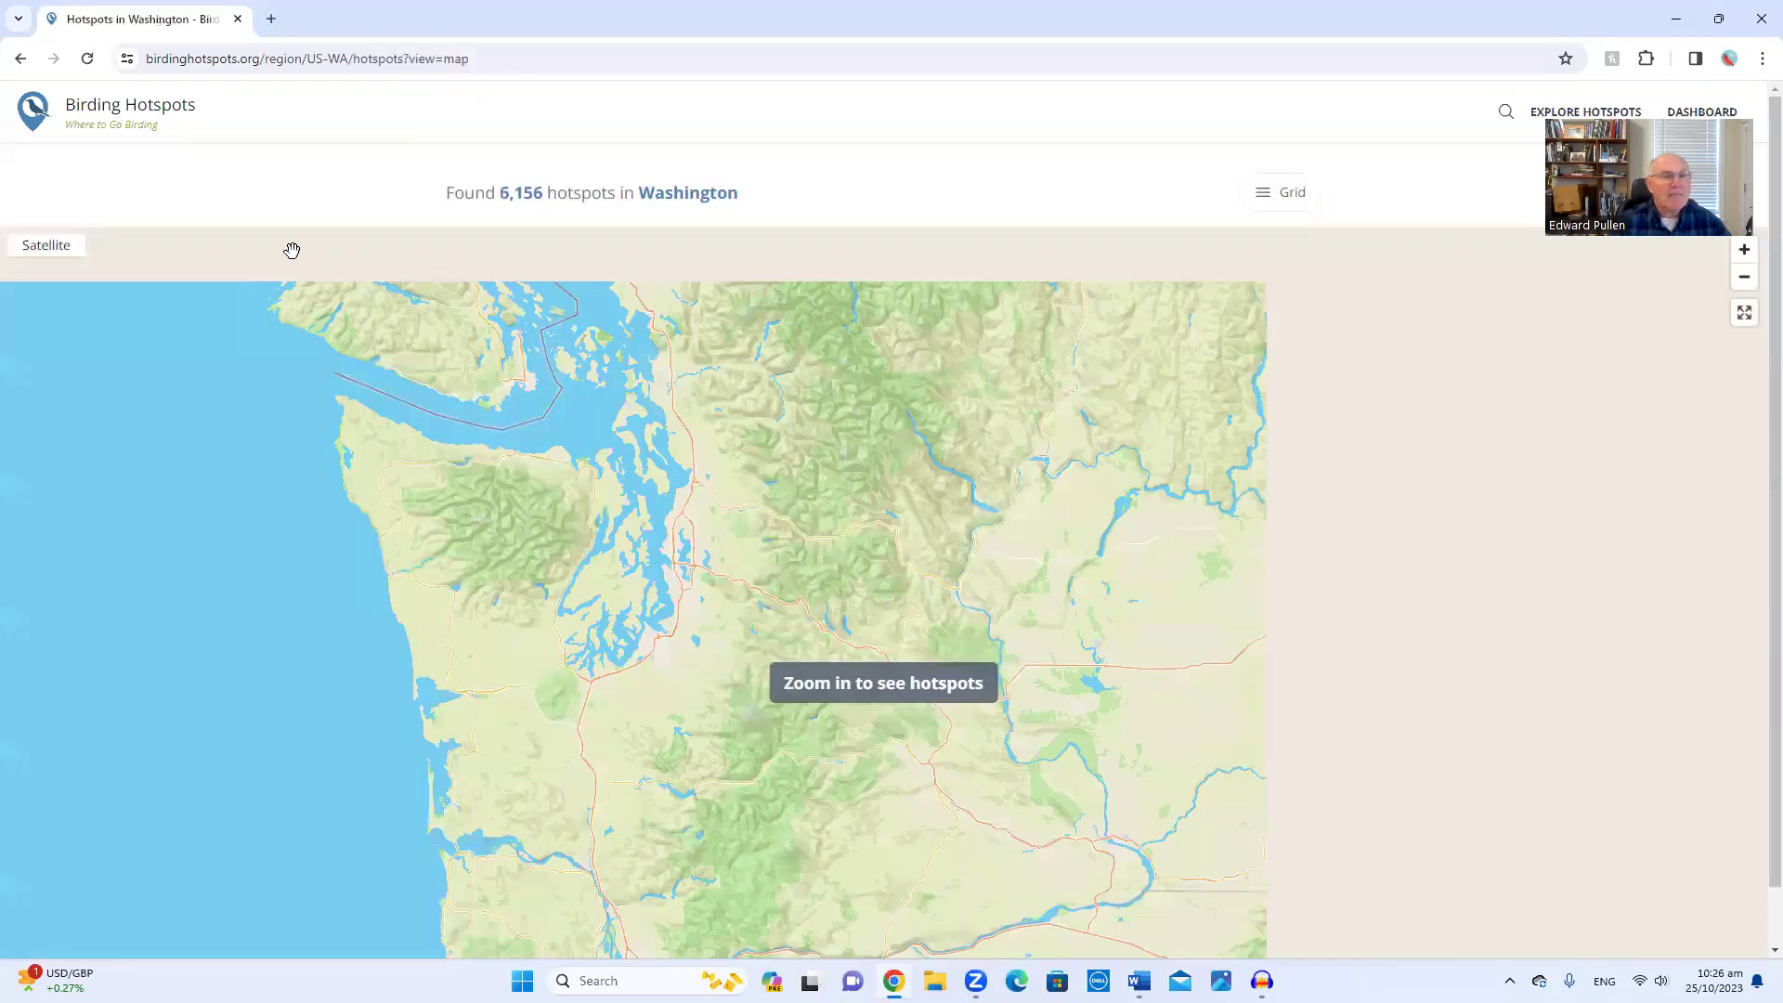
{"action": "left_click", "coordinate": [19, 61]}
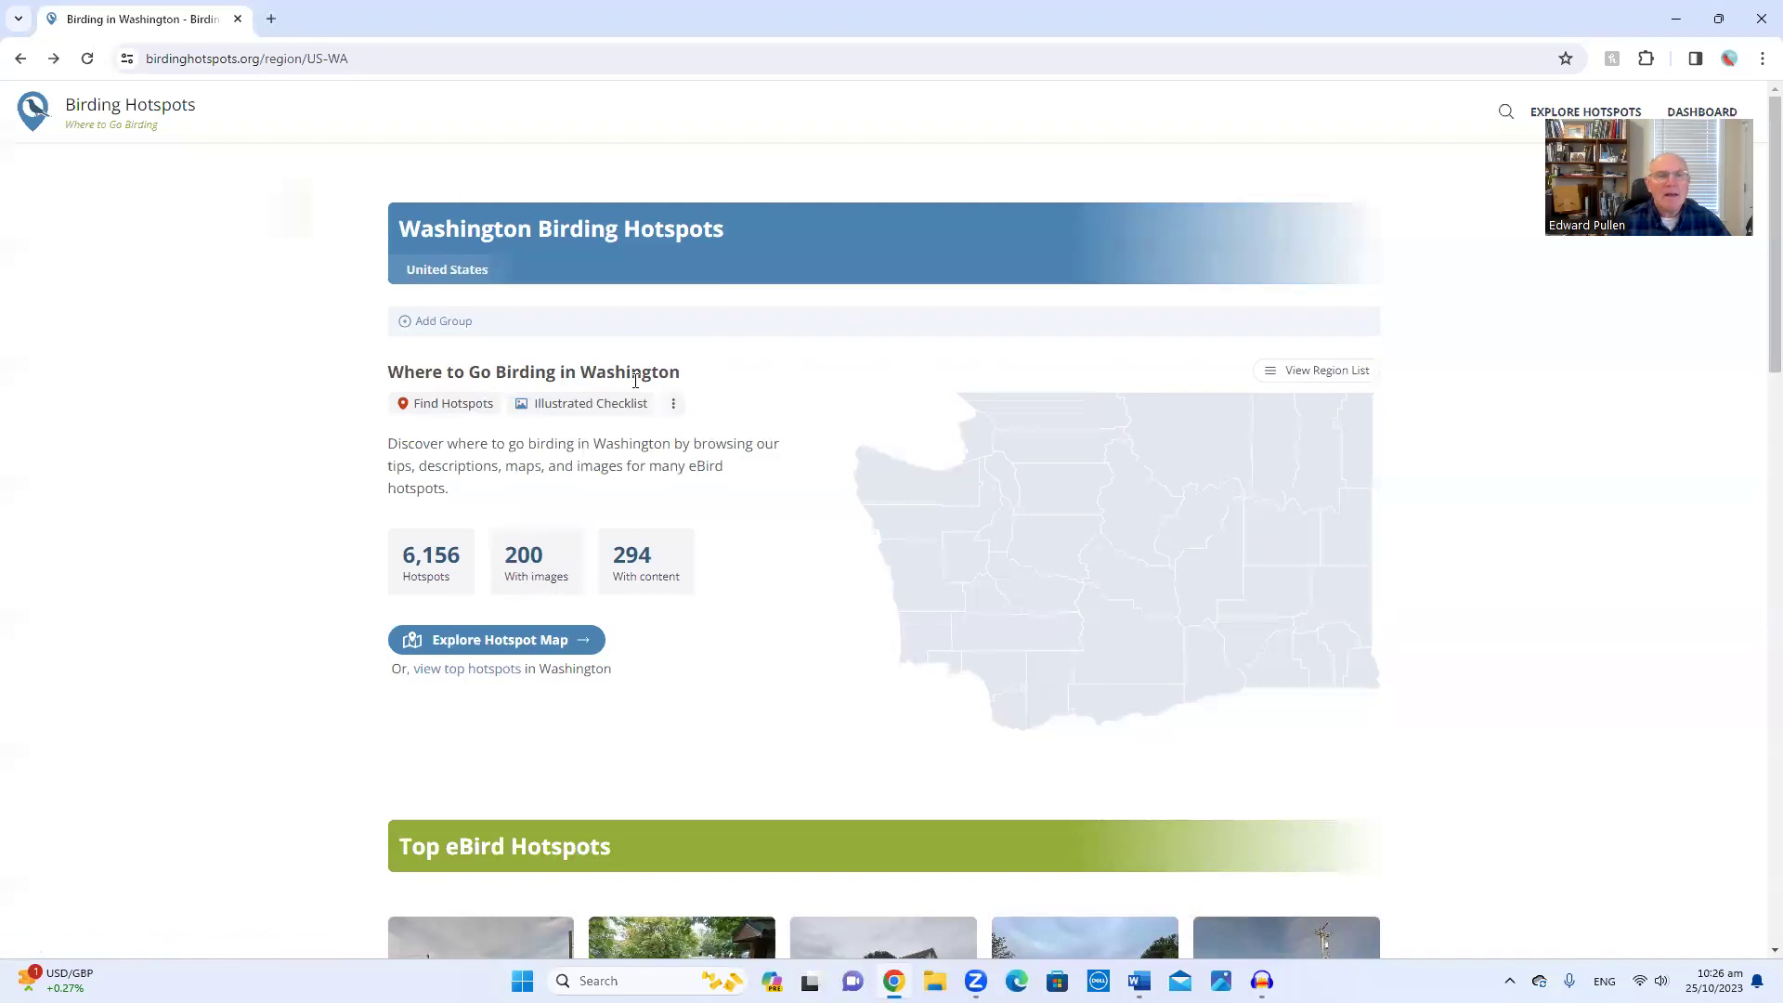
Step: Return to the site's home page by cutting the region path from the web address
{"action": "left_click", "coordinate": [273, 61]}
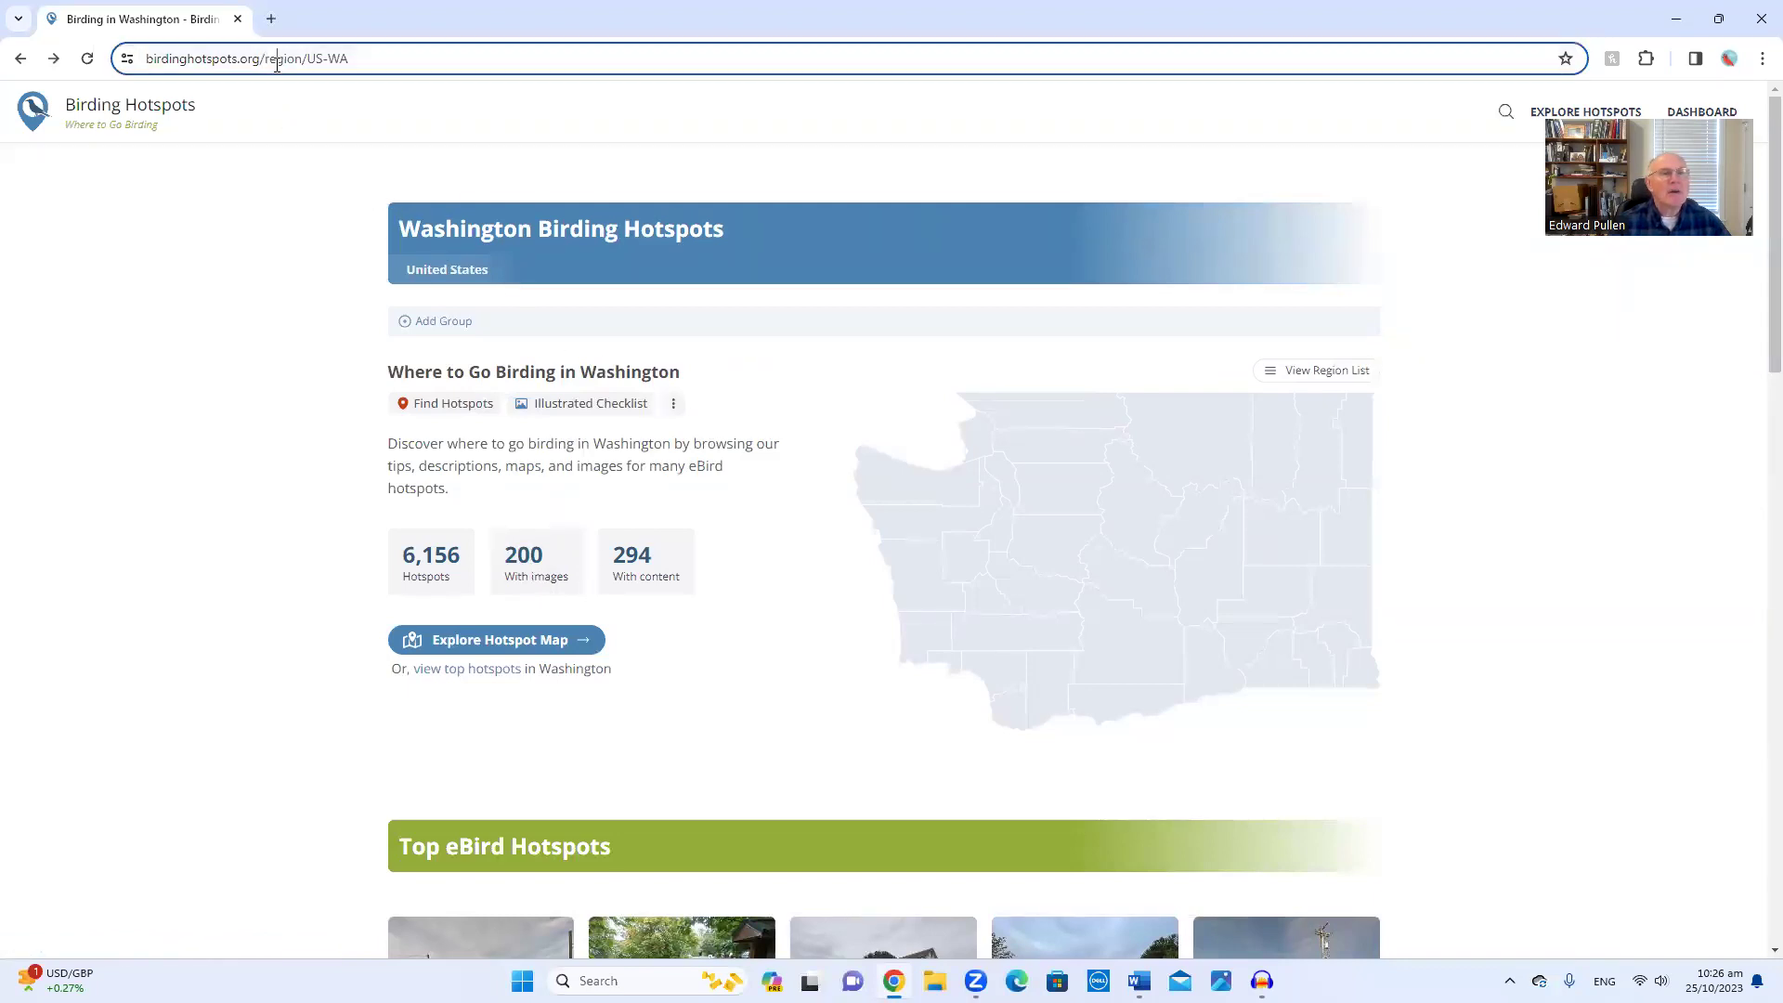
{"action": "left_click", "coordinate": [271, 59]}
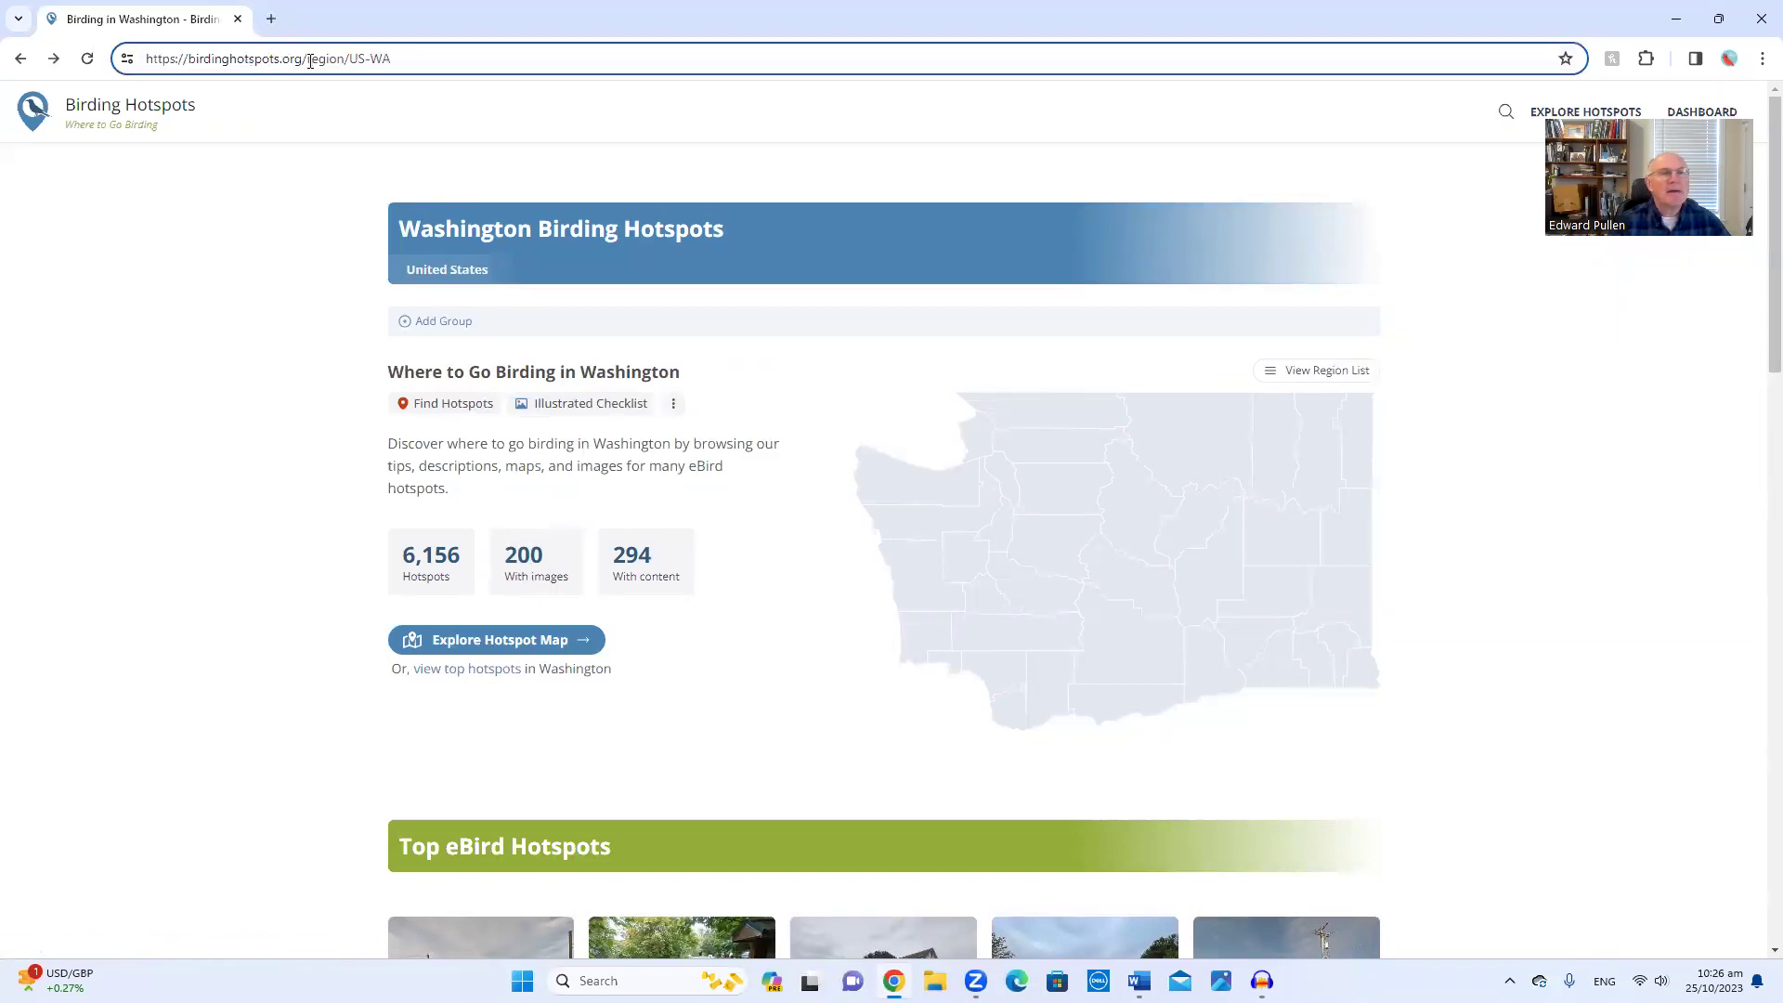
{"action": "key", "text": "shift+End"}
{"action": "key", "text": "BackSpace"}
{"action": "key", "text": "Return"}
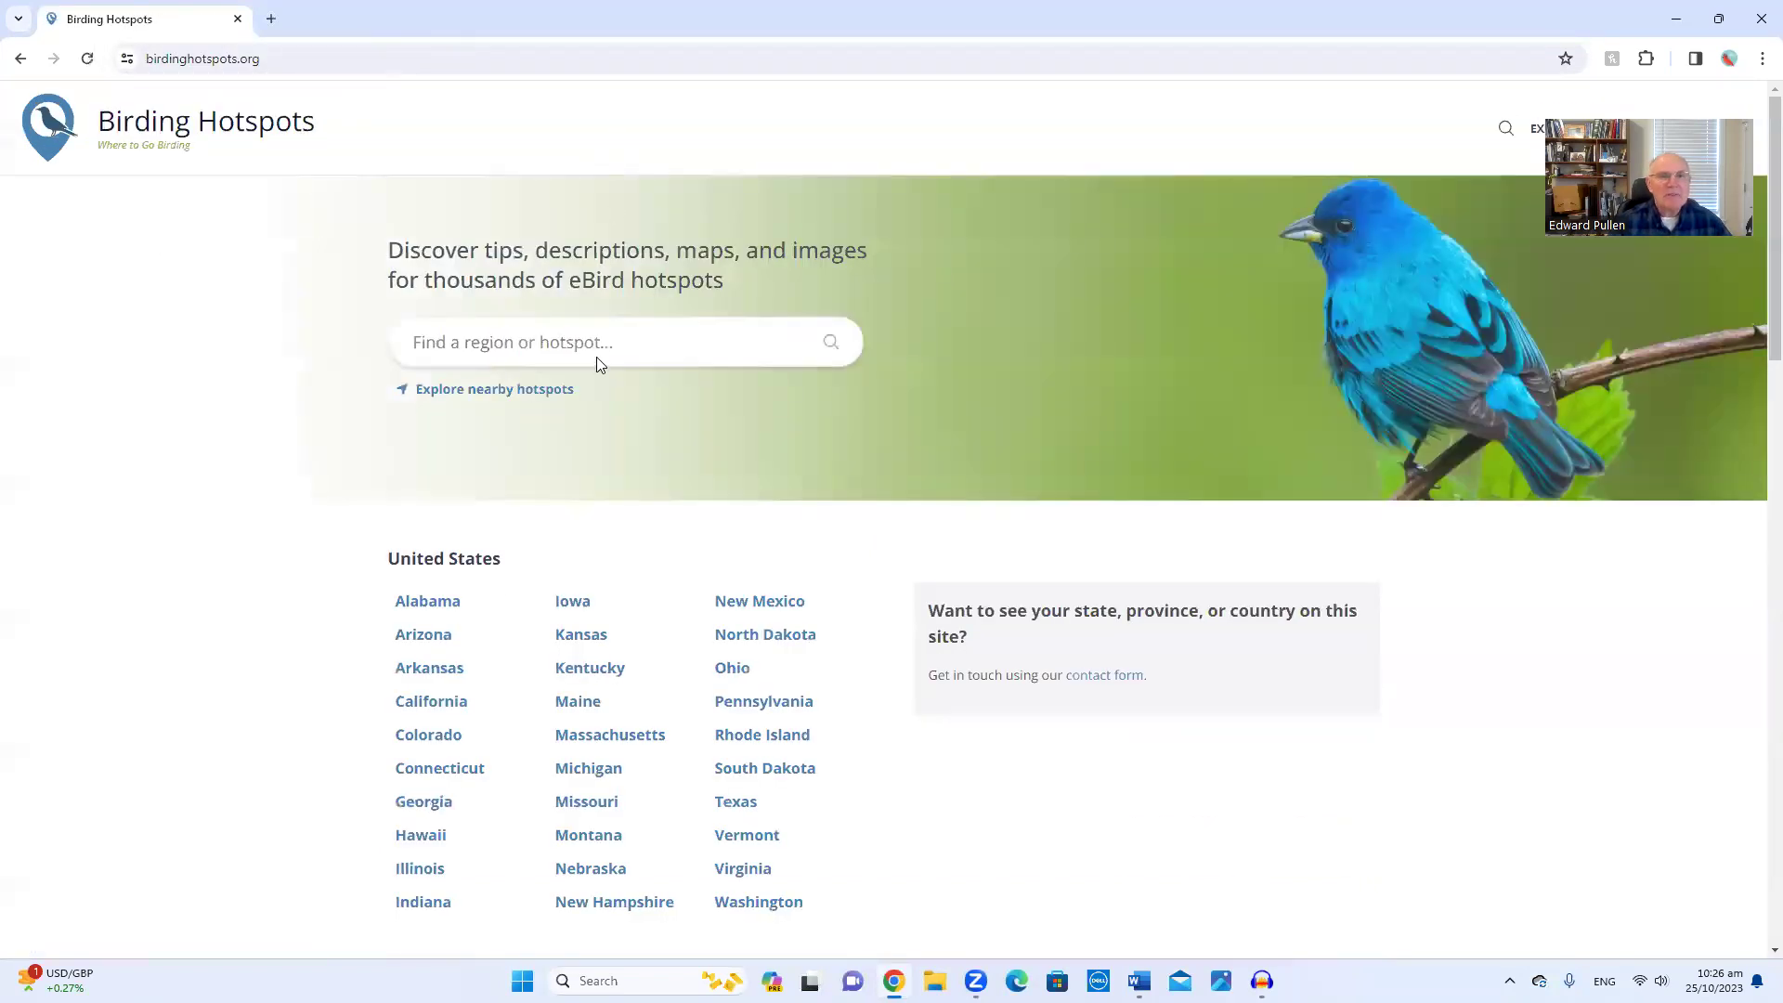
Step: Search for "Wild hare", open the Wild Hare Organic Farm hotspot and look over its page down to the nearby hotspots
{"action": "left_click", "coordinate": [613, 344]}
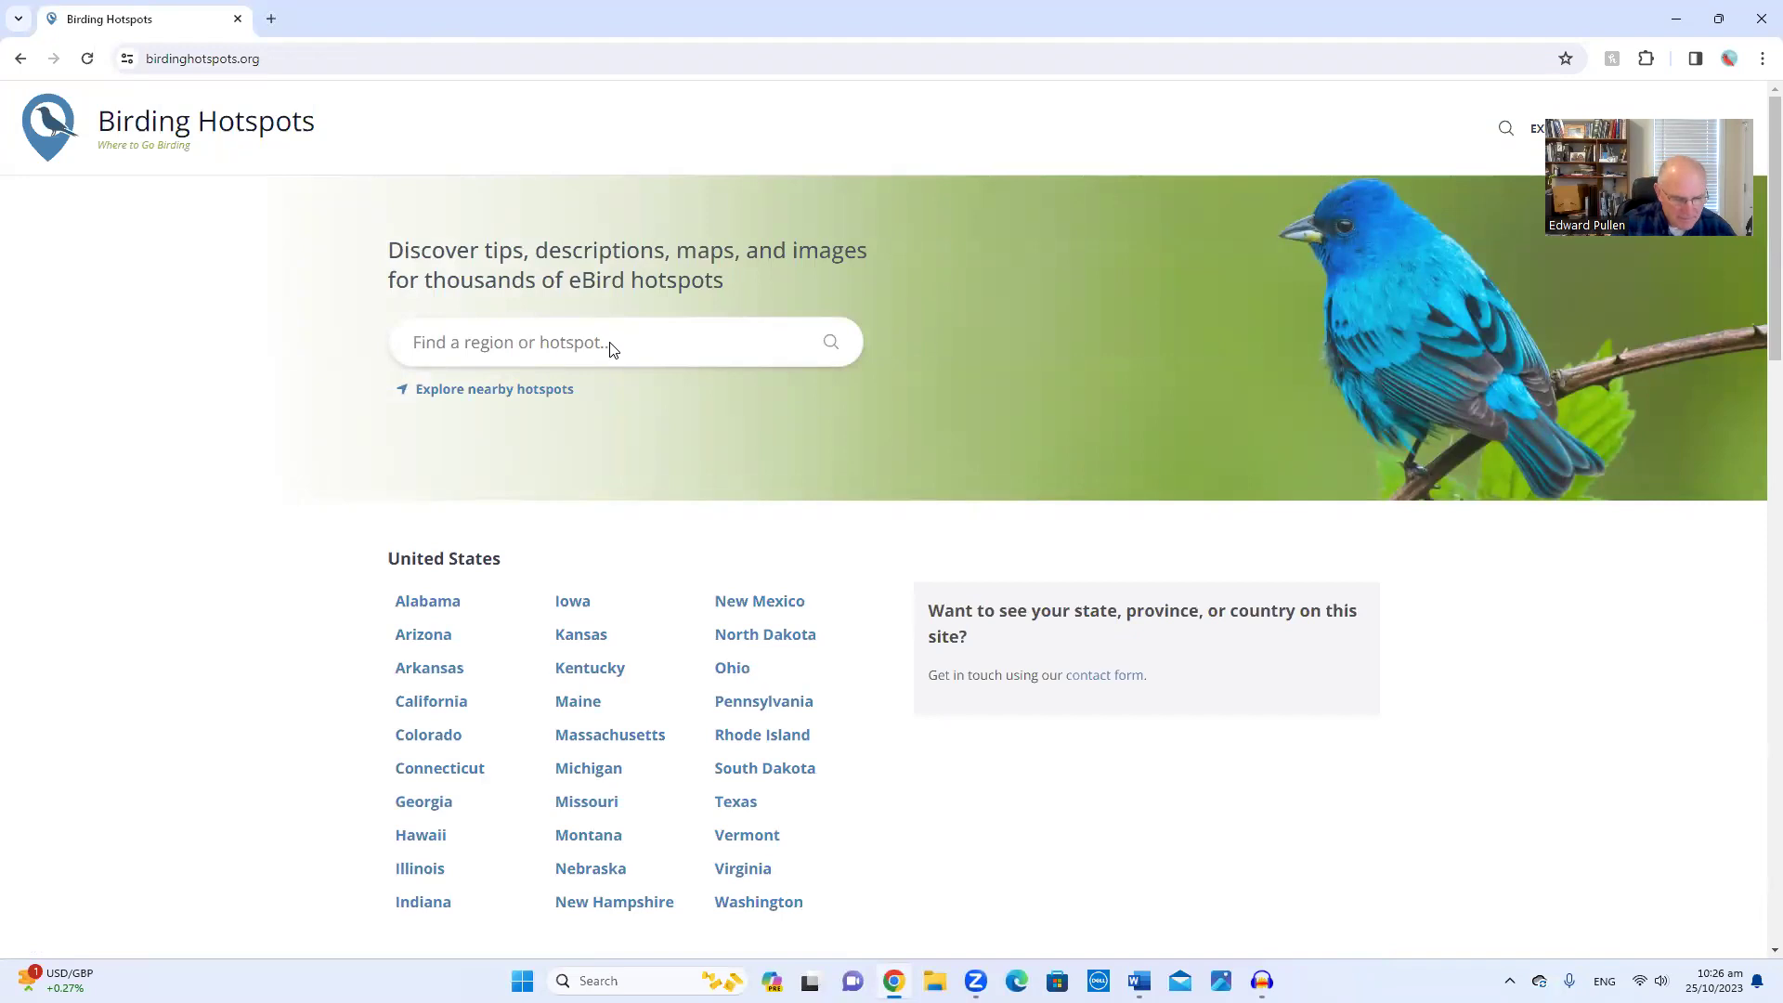
{"action": "type", "text": "Wild hare"}
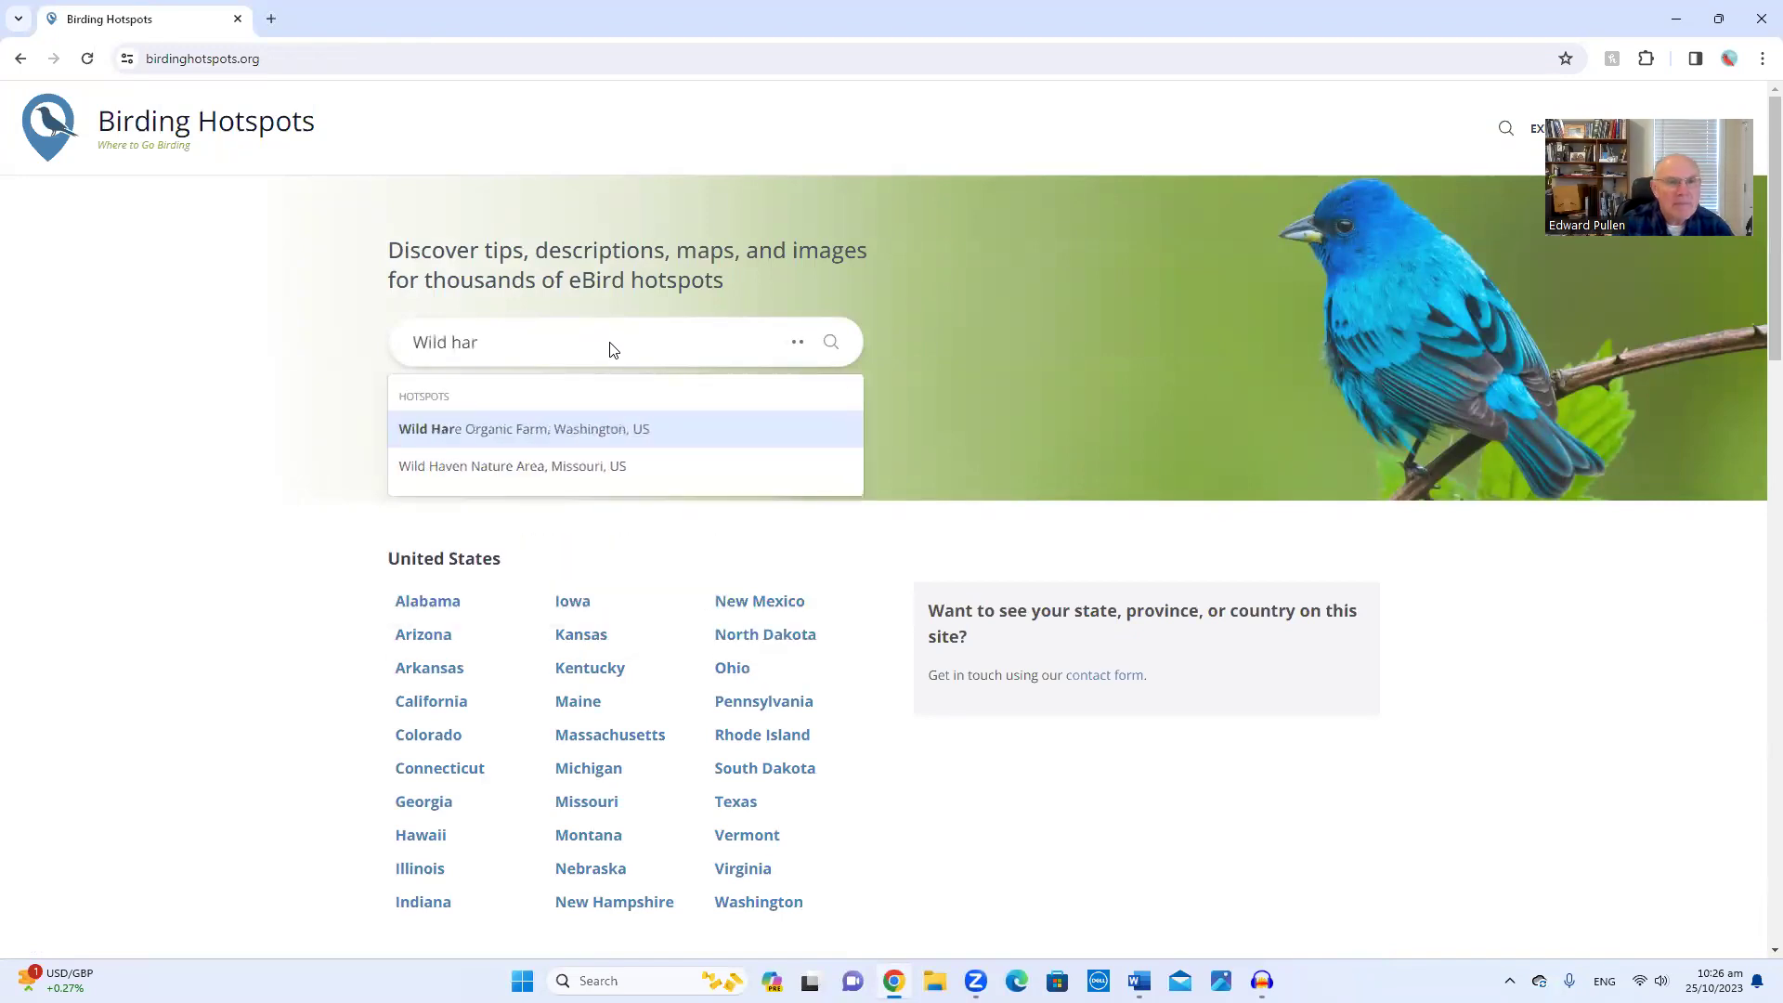
{"action": "left_click", "coordinate": [557, 426]}
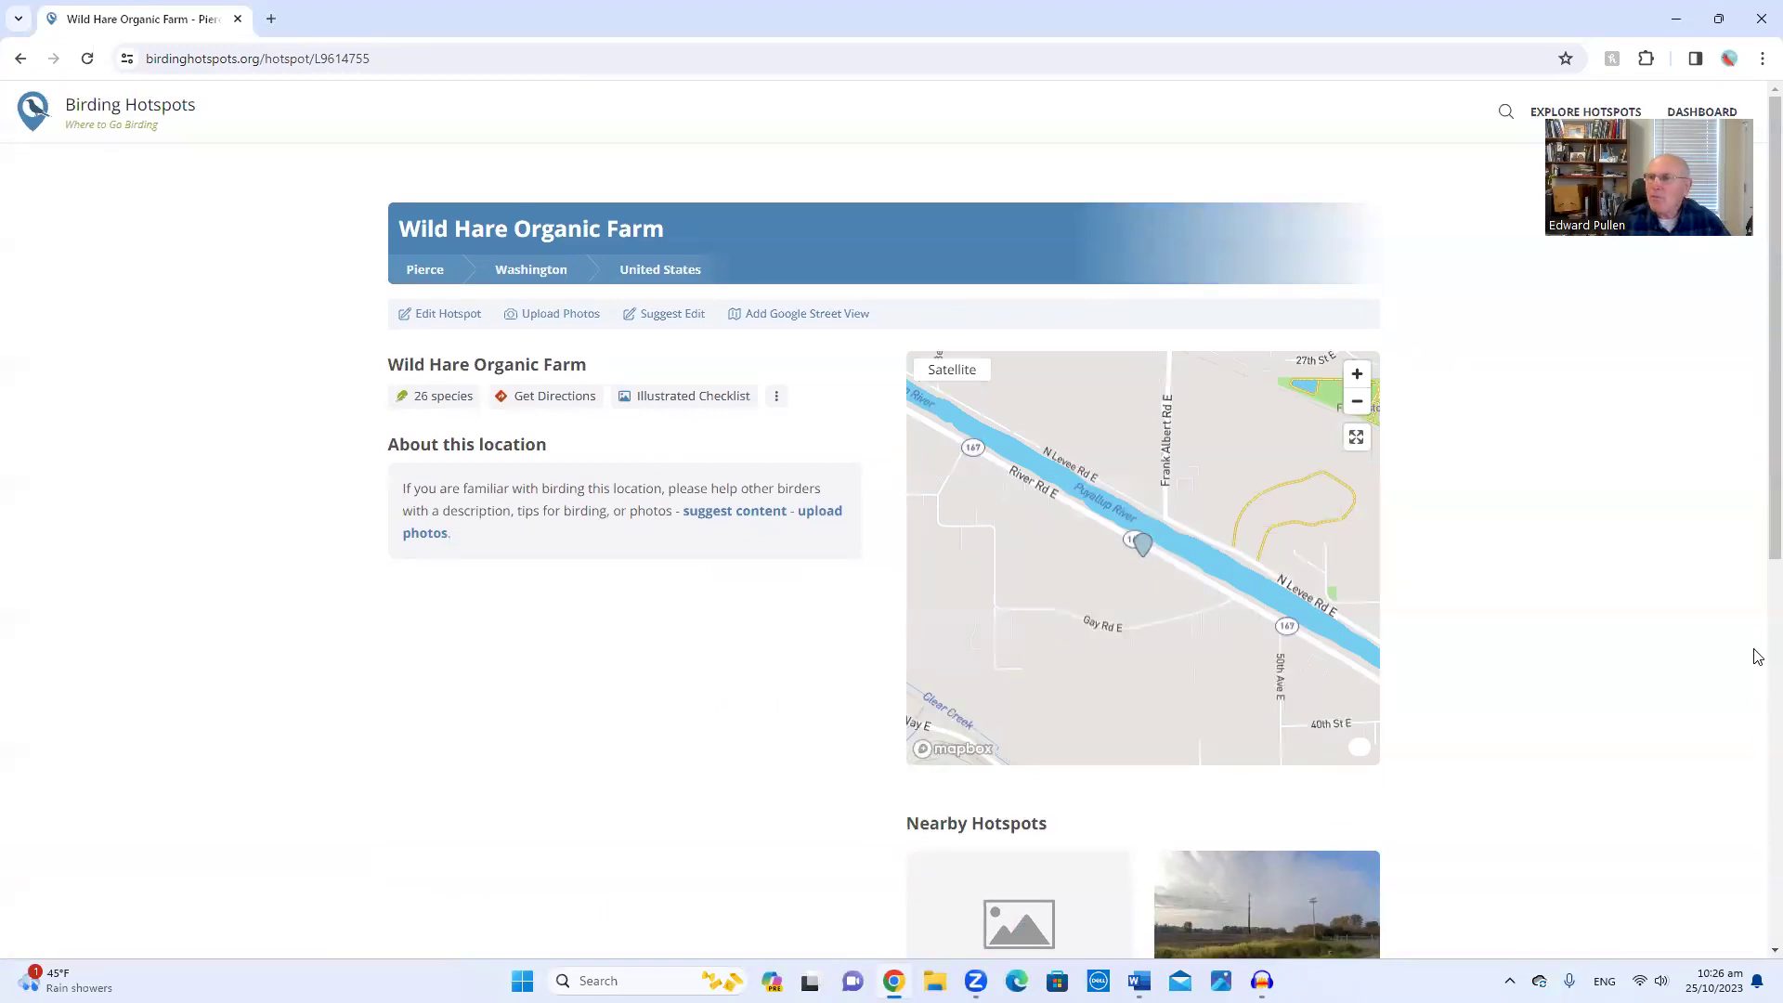
{"action": "scroll", "coordinate": [1757, 557], "scroll_direction": "down", "scroll_amount": 5}
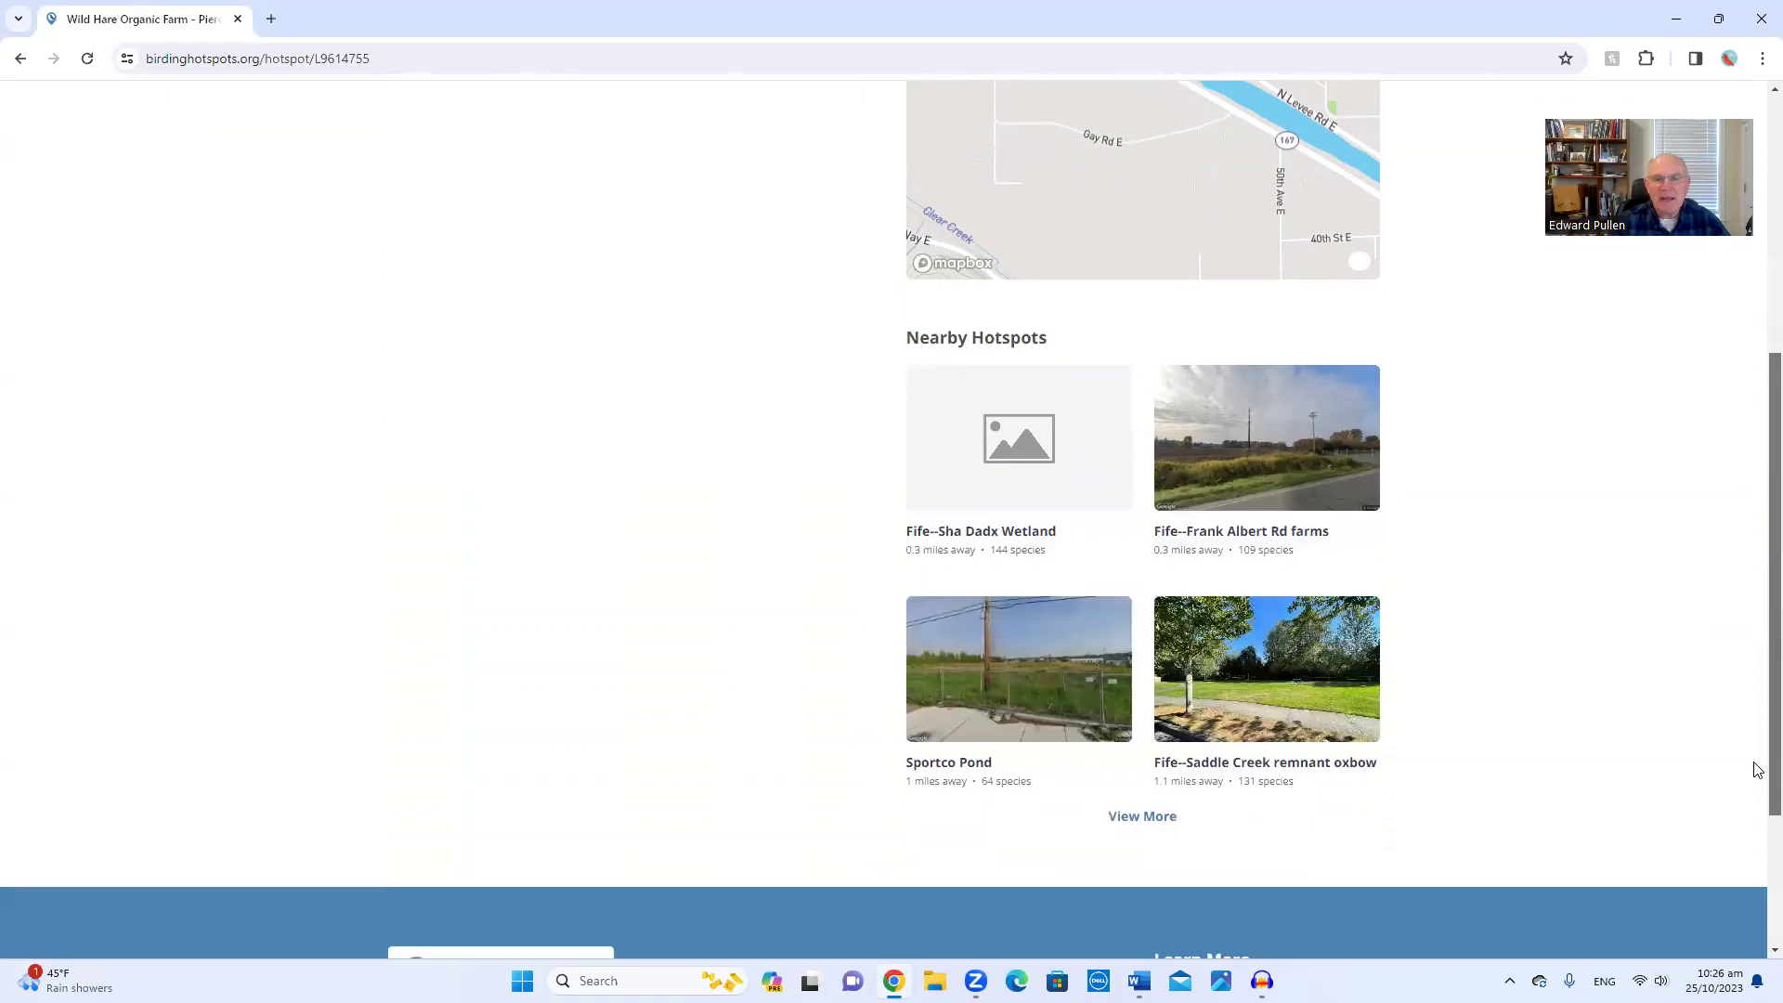
{"action": "scroll", "coordinate": [1752, 561], "scroll_direction": "up", "scroll_amount": 5}
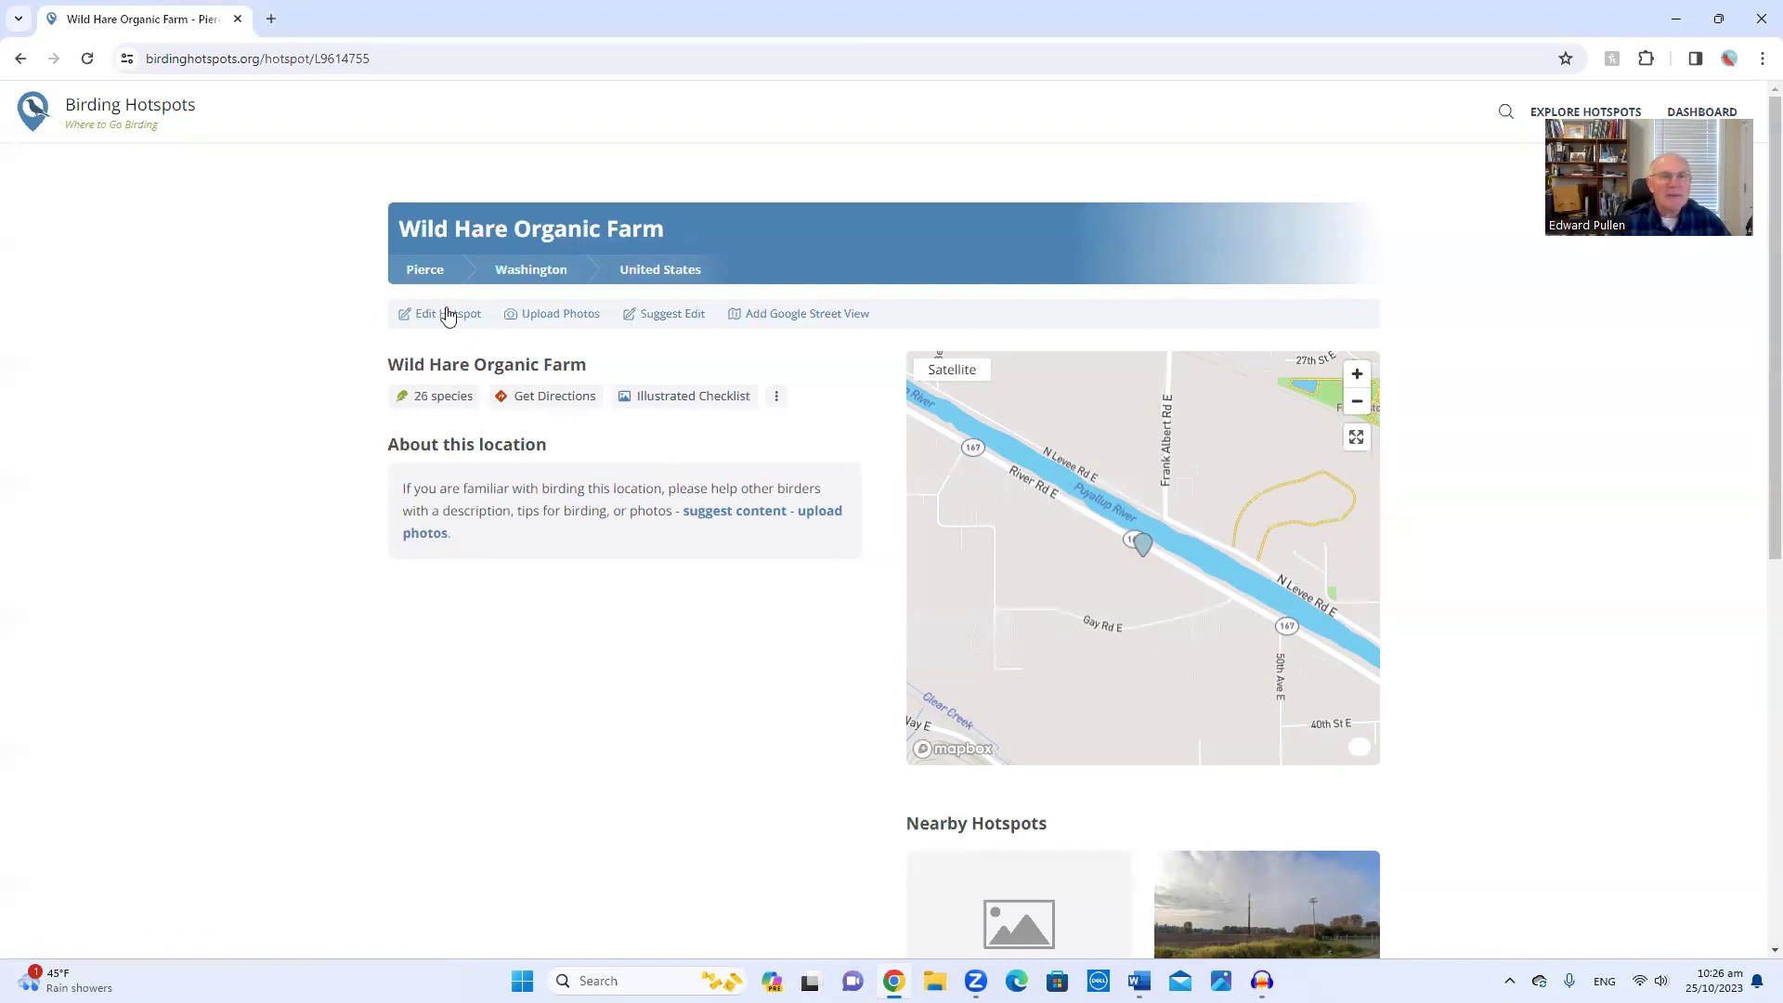
Step: Open the content suggestion form for Wild Hare Organic Farm, dismiss the cookie notice and enter the contributor's name
{"action": "left_click", "coordinate": [709, 513]}
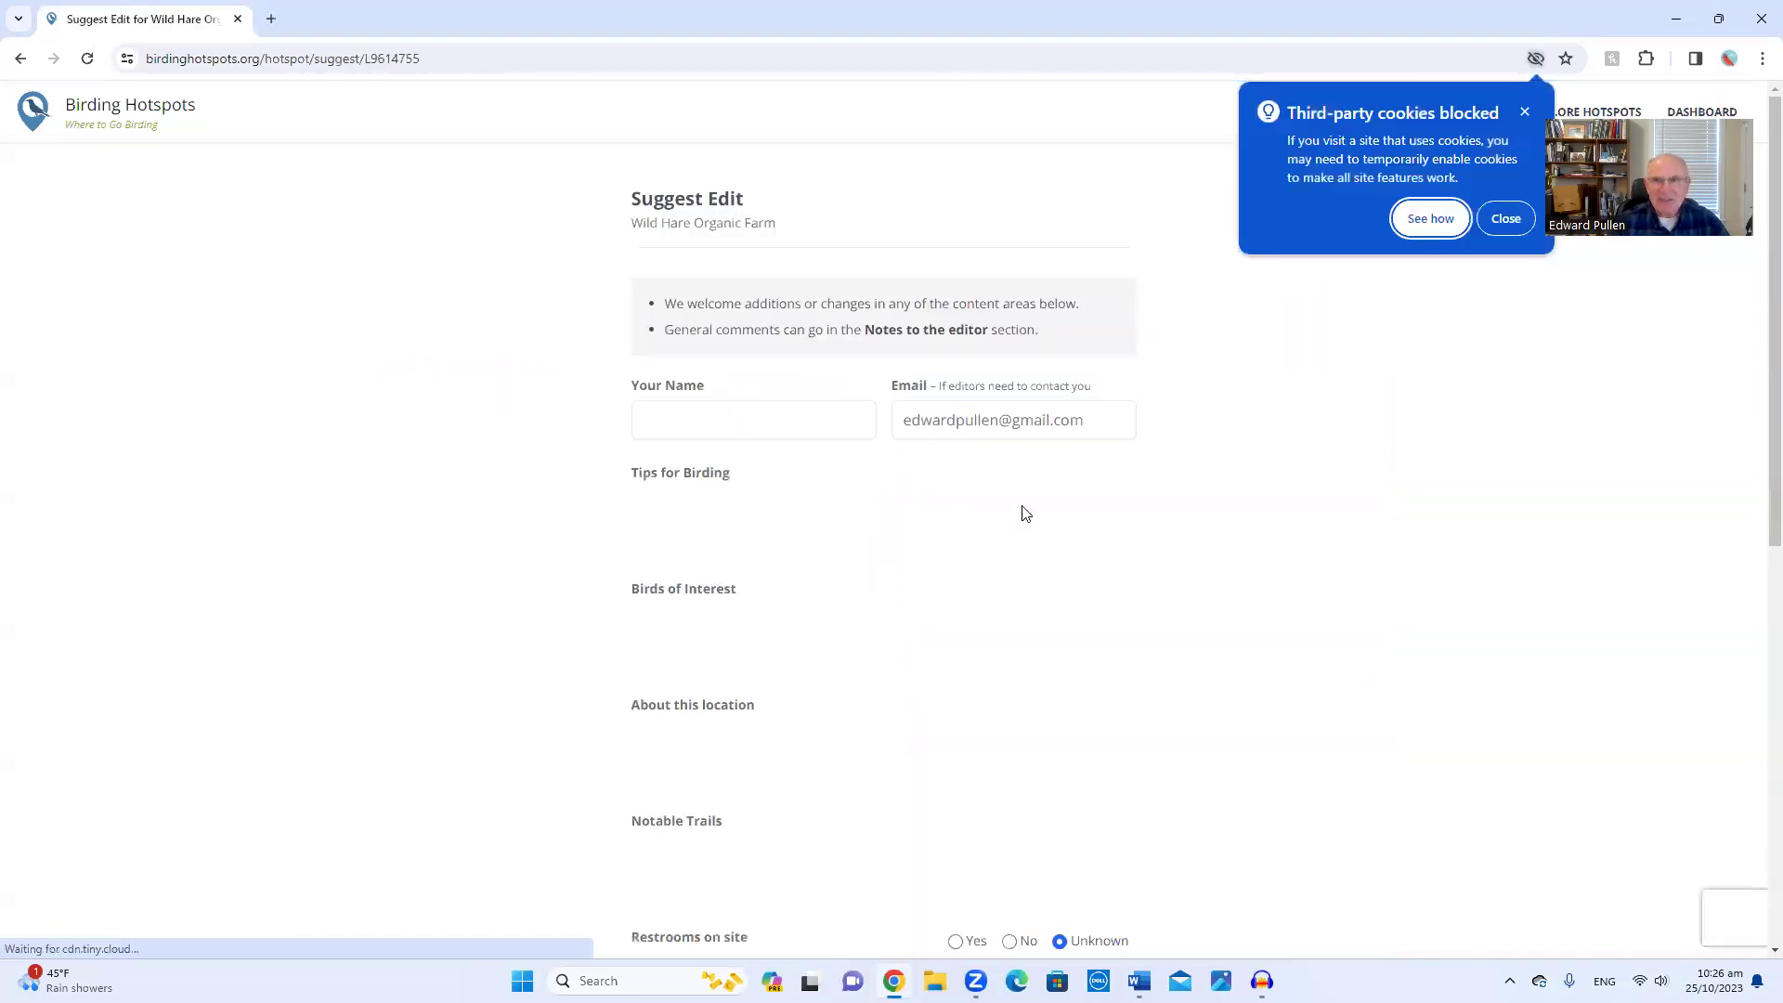
{"action": "left_click", "coordinate": [1508, 217]}
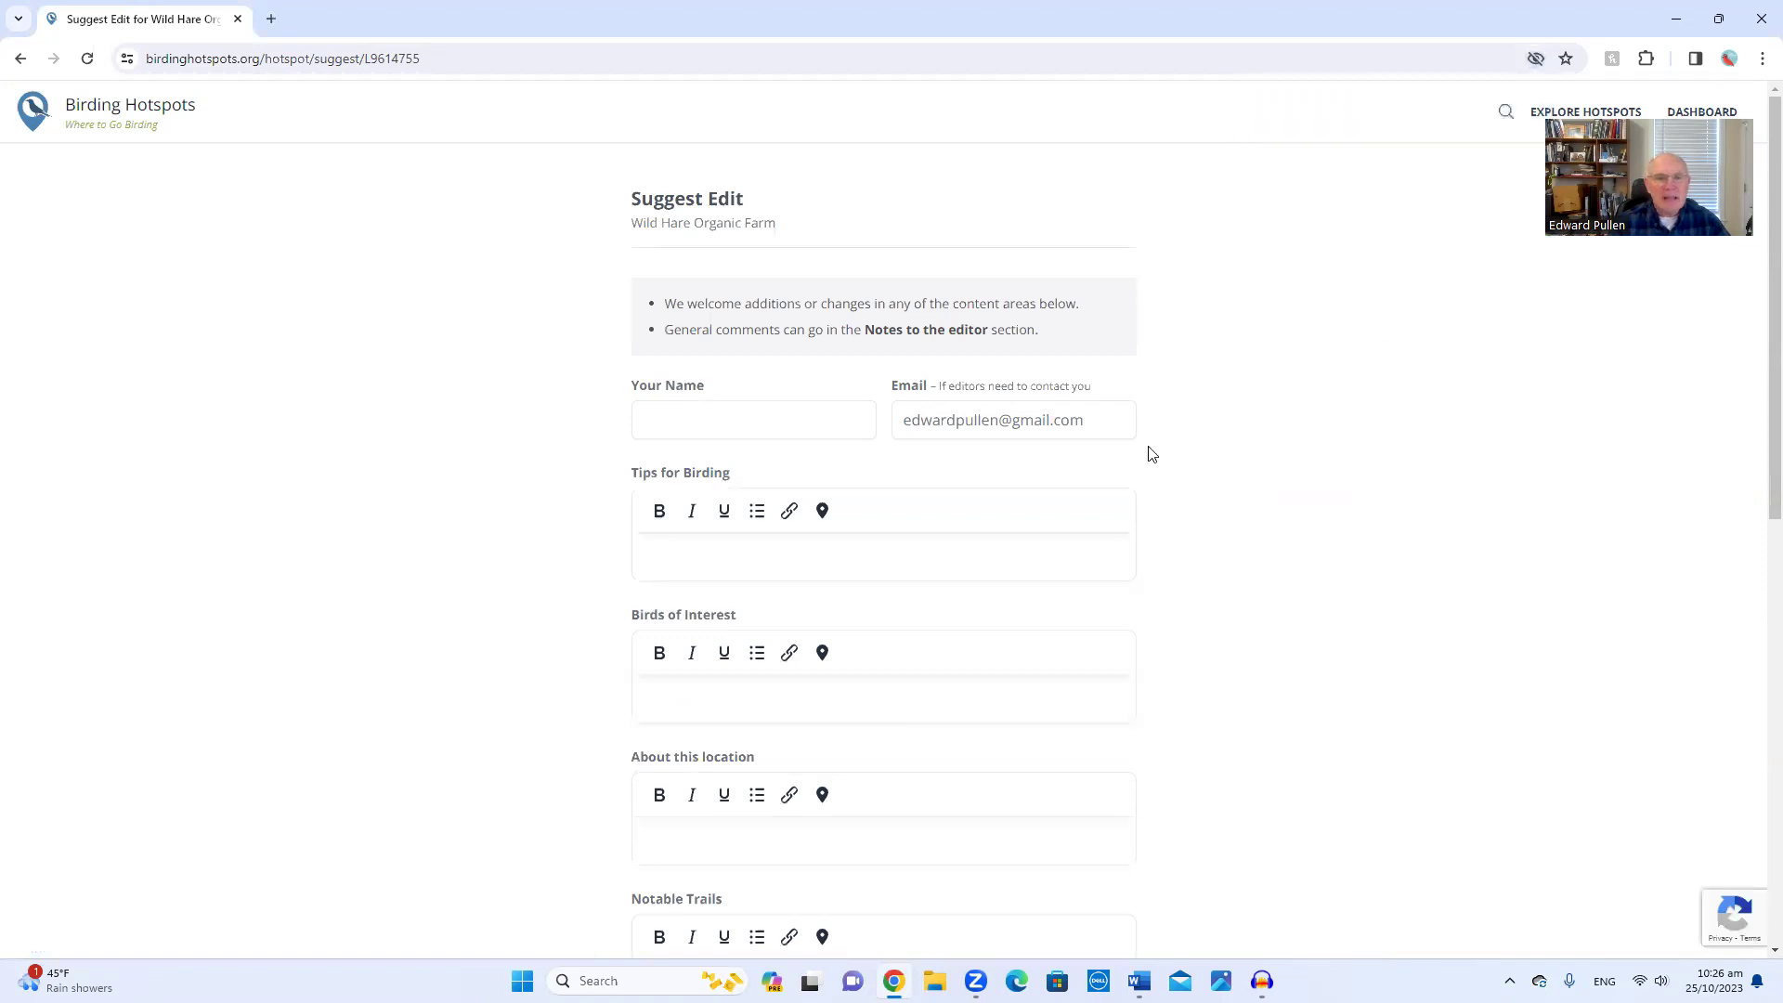
{"action": "left_click", "coordinate": [711, 413]}
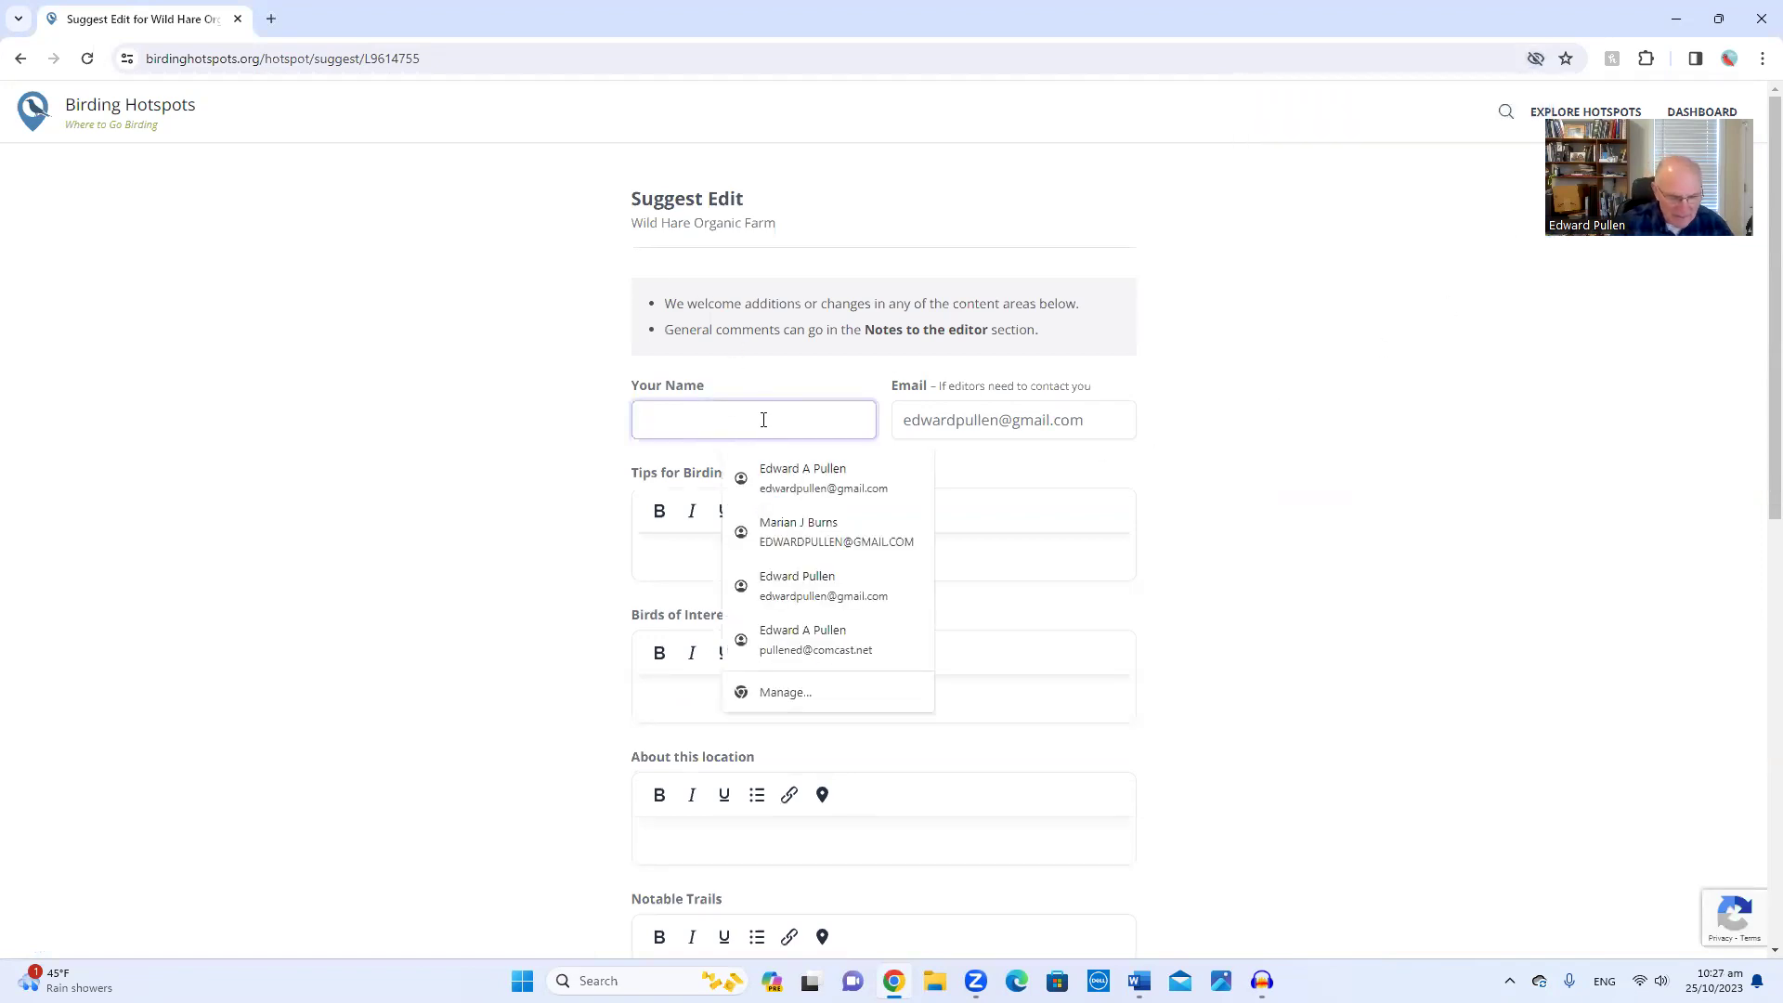
{"action": "type", "text": "Ed Pullen"}
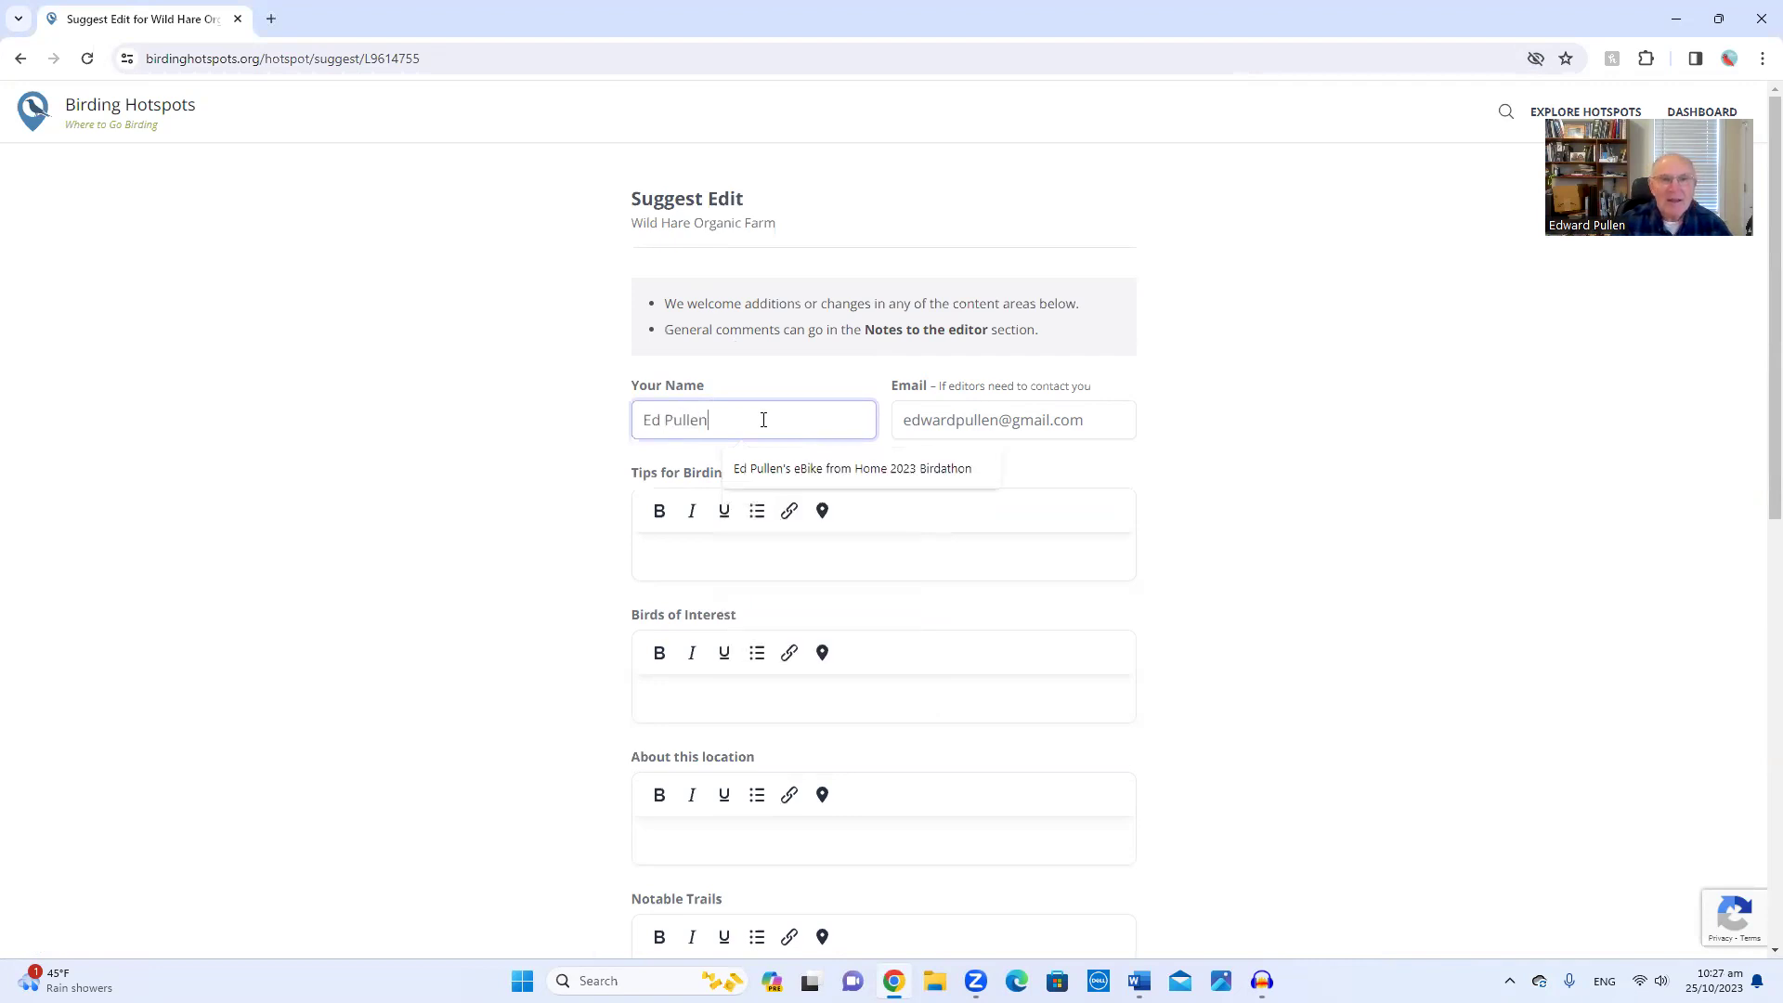
{"action": "left_click", "coordinate": [343, 429]}
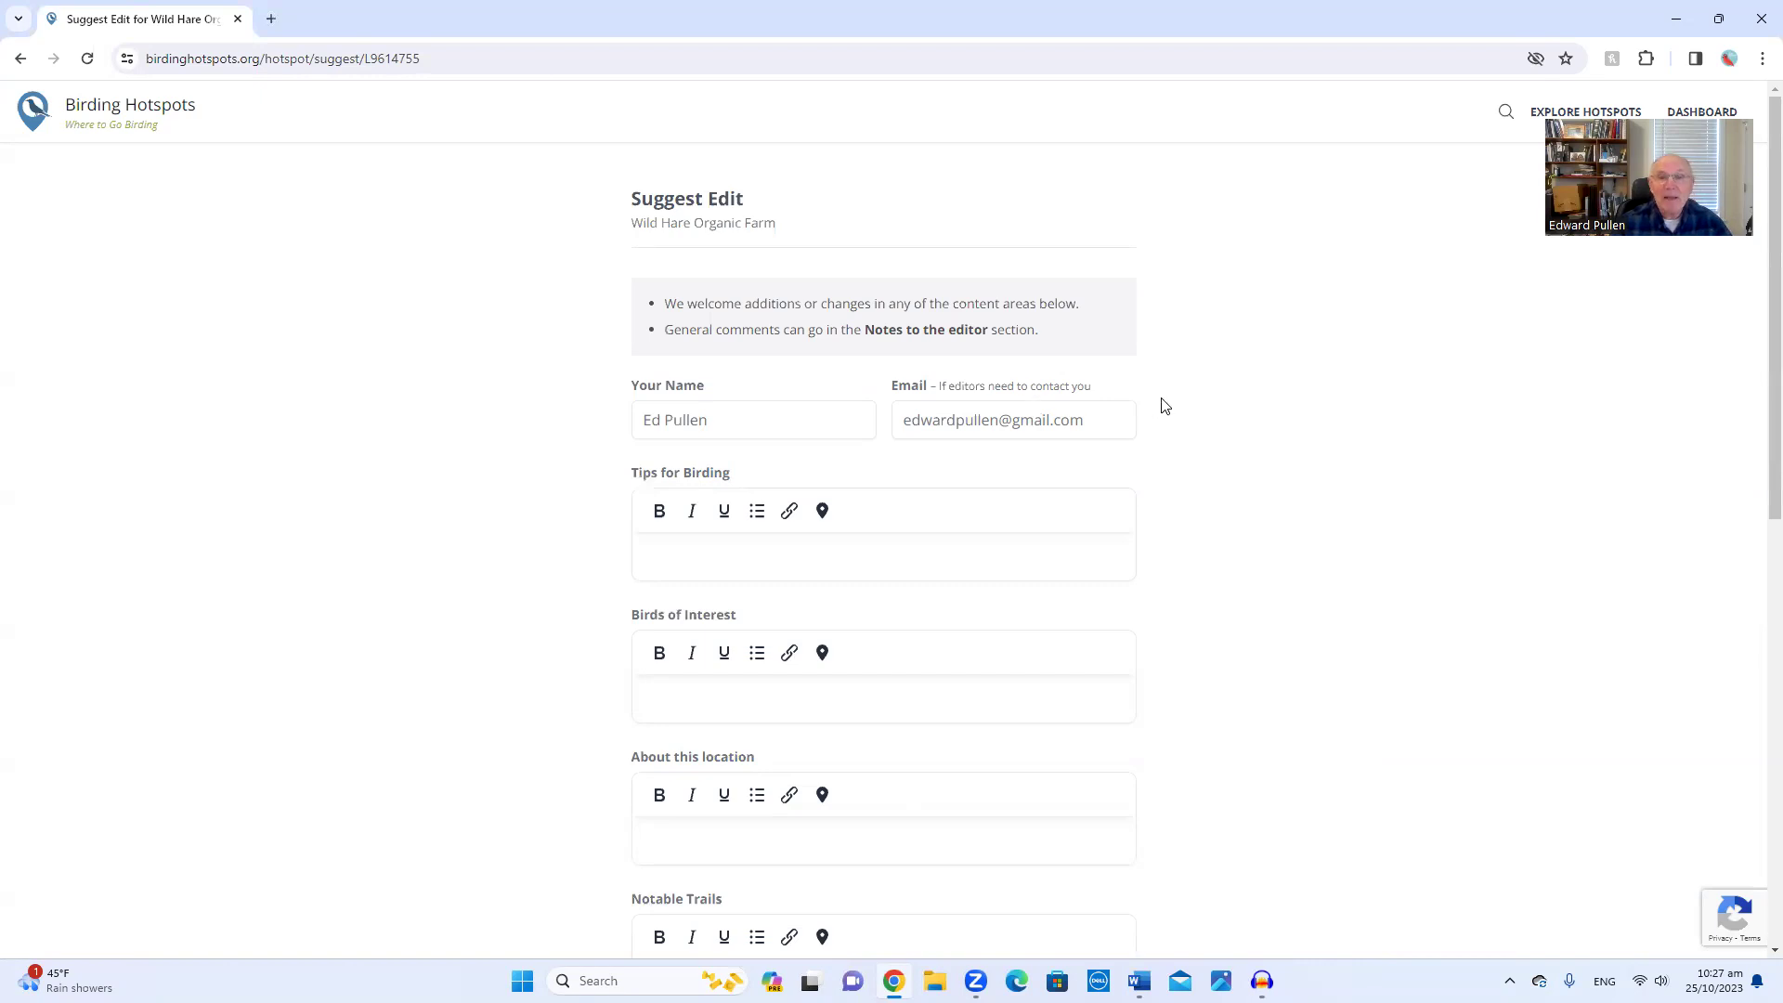
Step: Under About this location, enter "This is a private organic farm in Puyallup. Birding is limited to the public areas."
{"action": "scroll", "coordinate": [1198, 394], "scroll_direction": "down", "scroll_amount": 2}
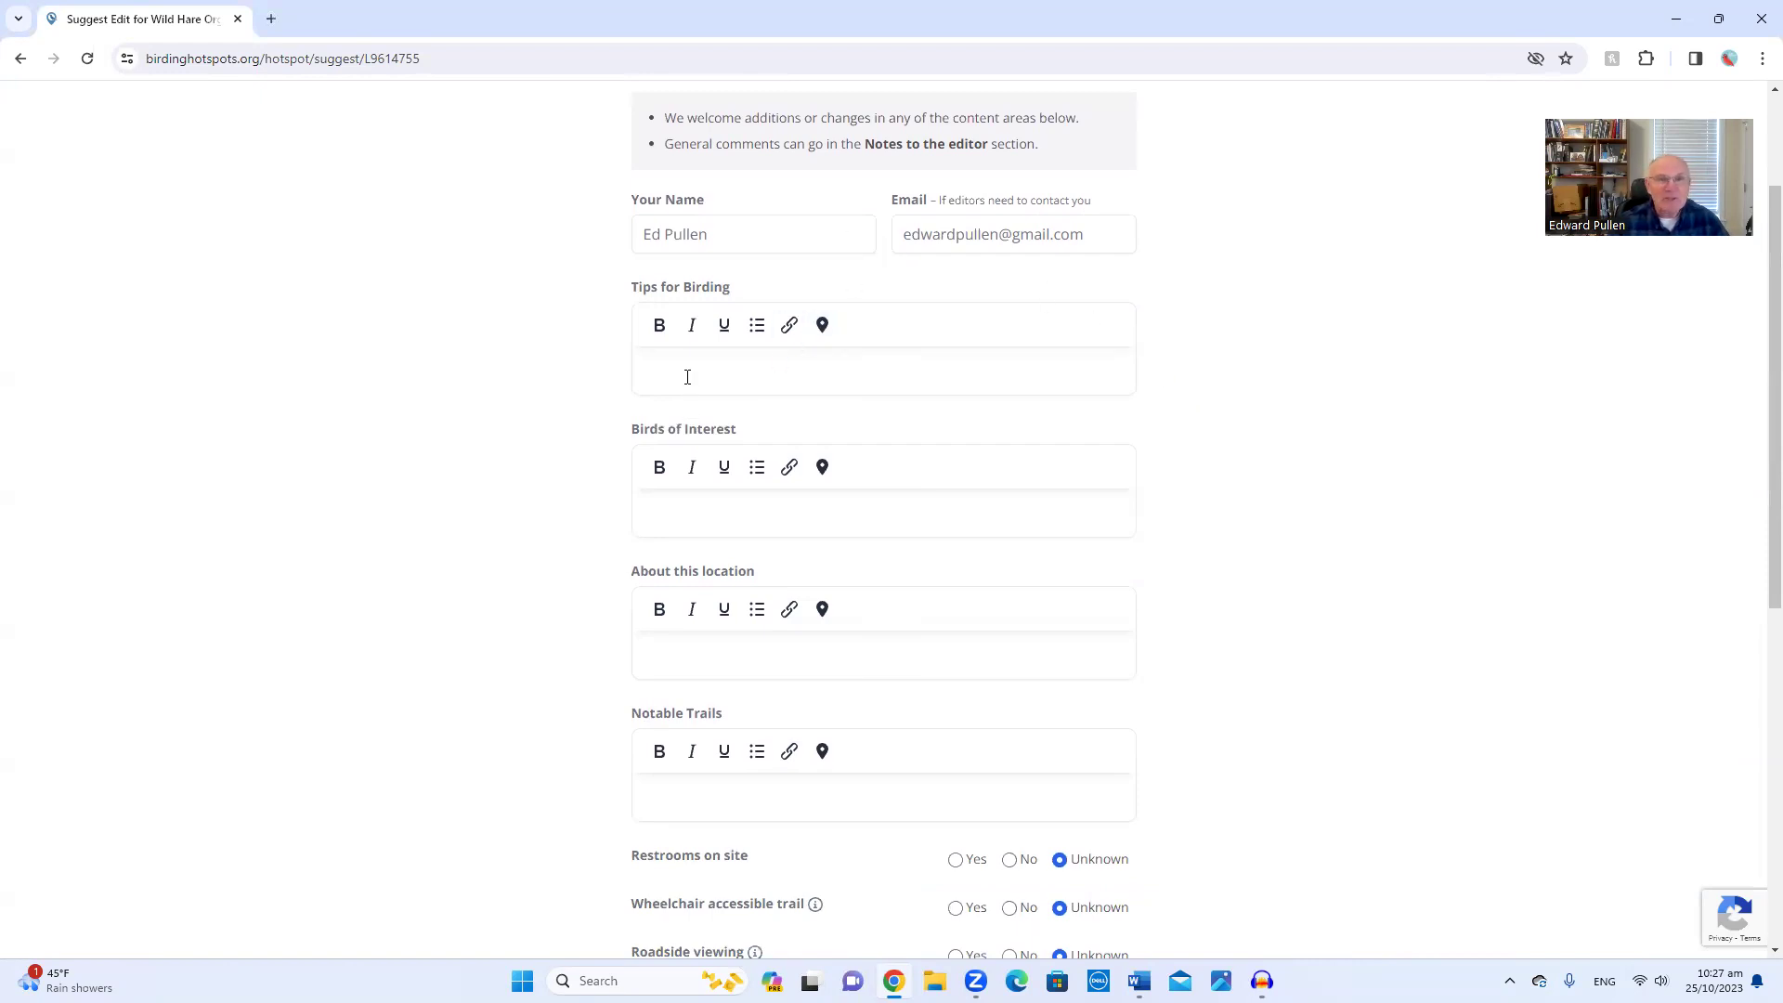
{"action": "scroll", "coordinate": [974, 357], "scroll_direction": "down", "scroll_amount": 1}
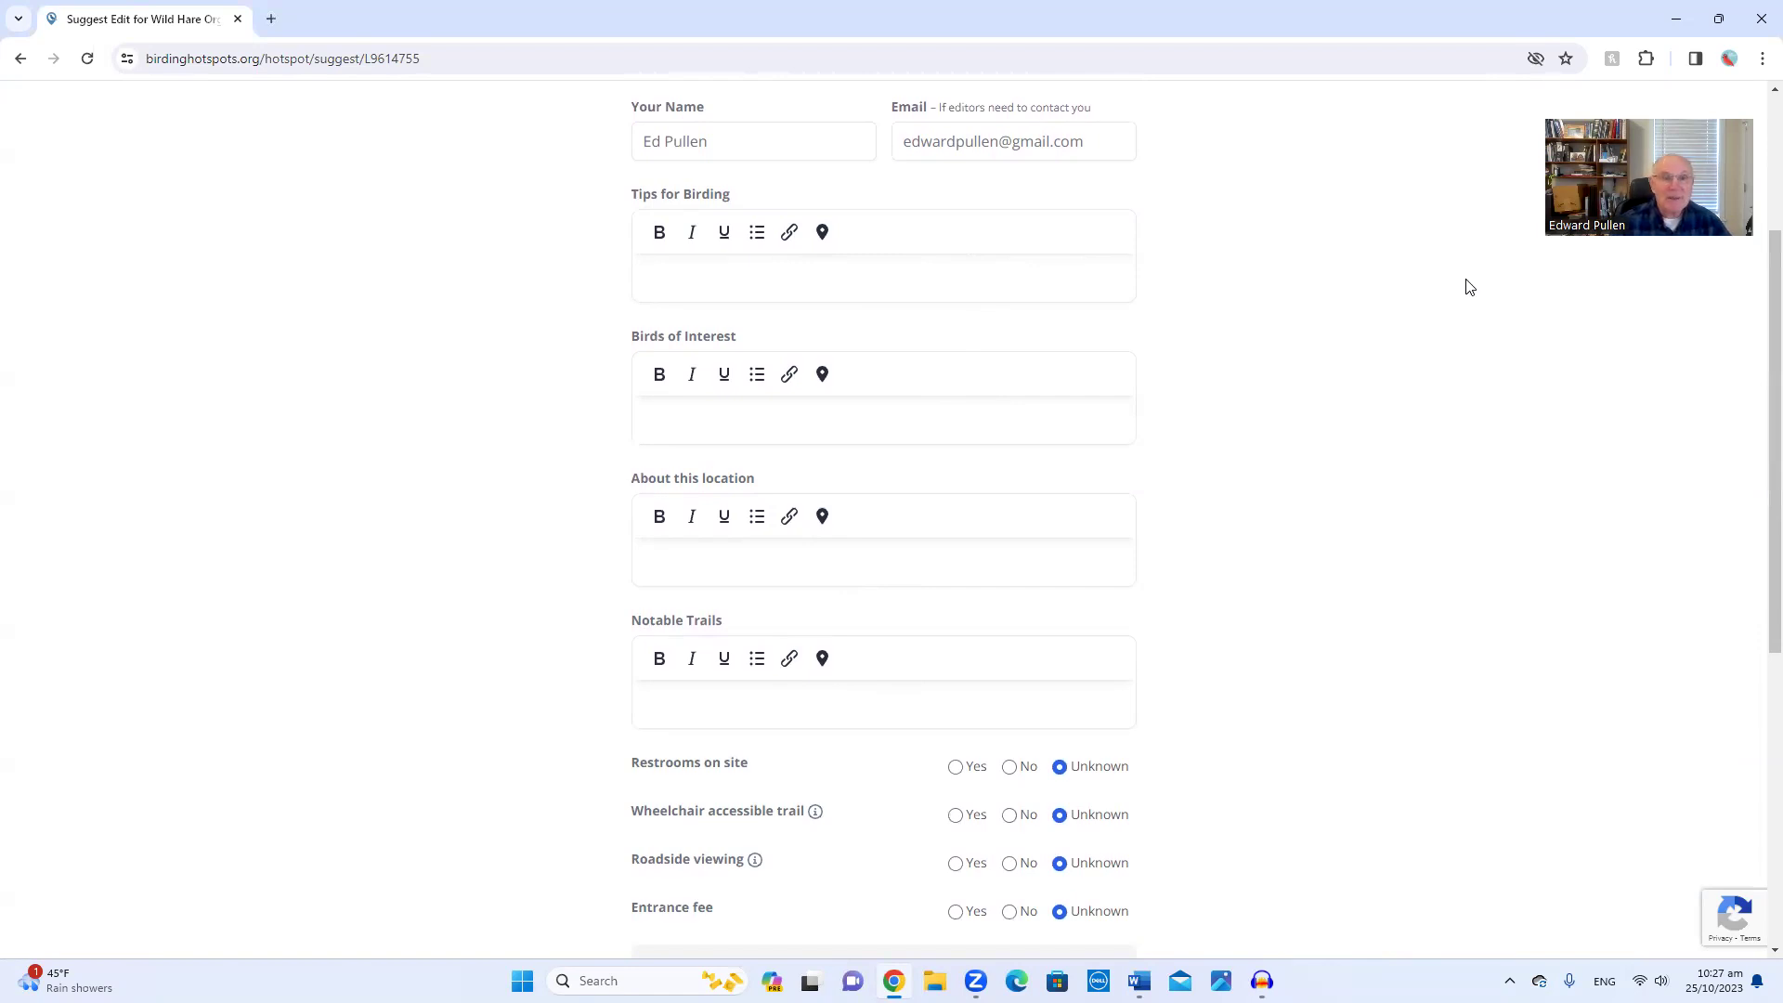
{"action": "type", "text": "This ius"}
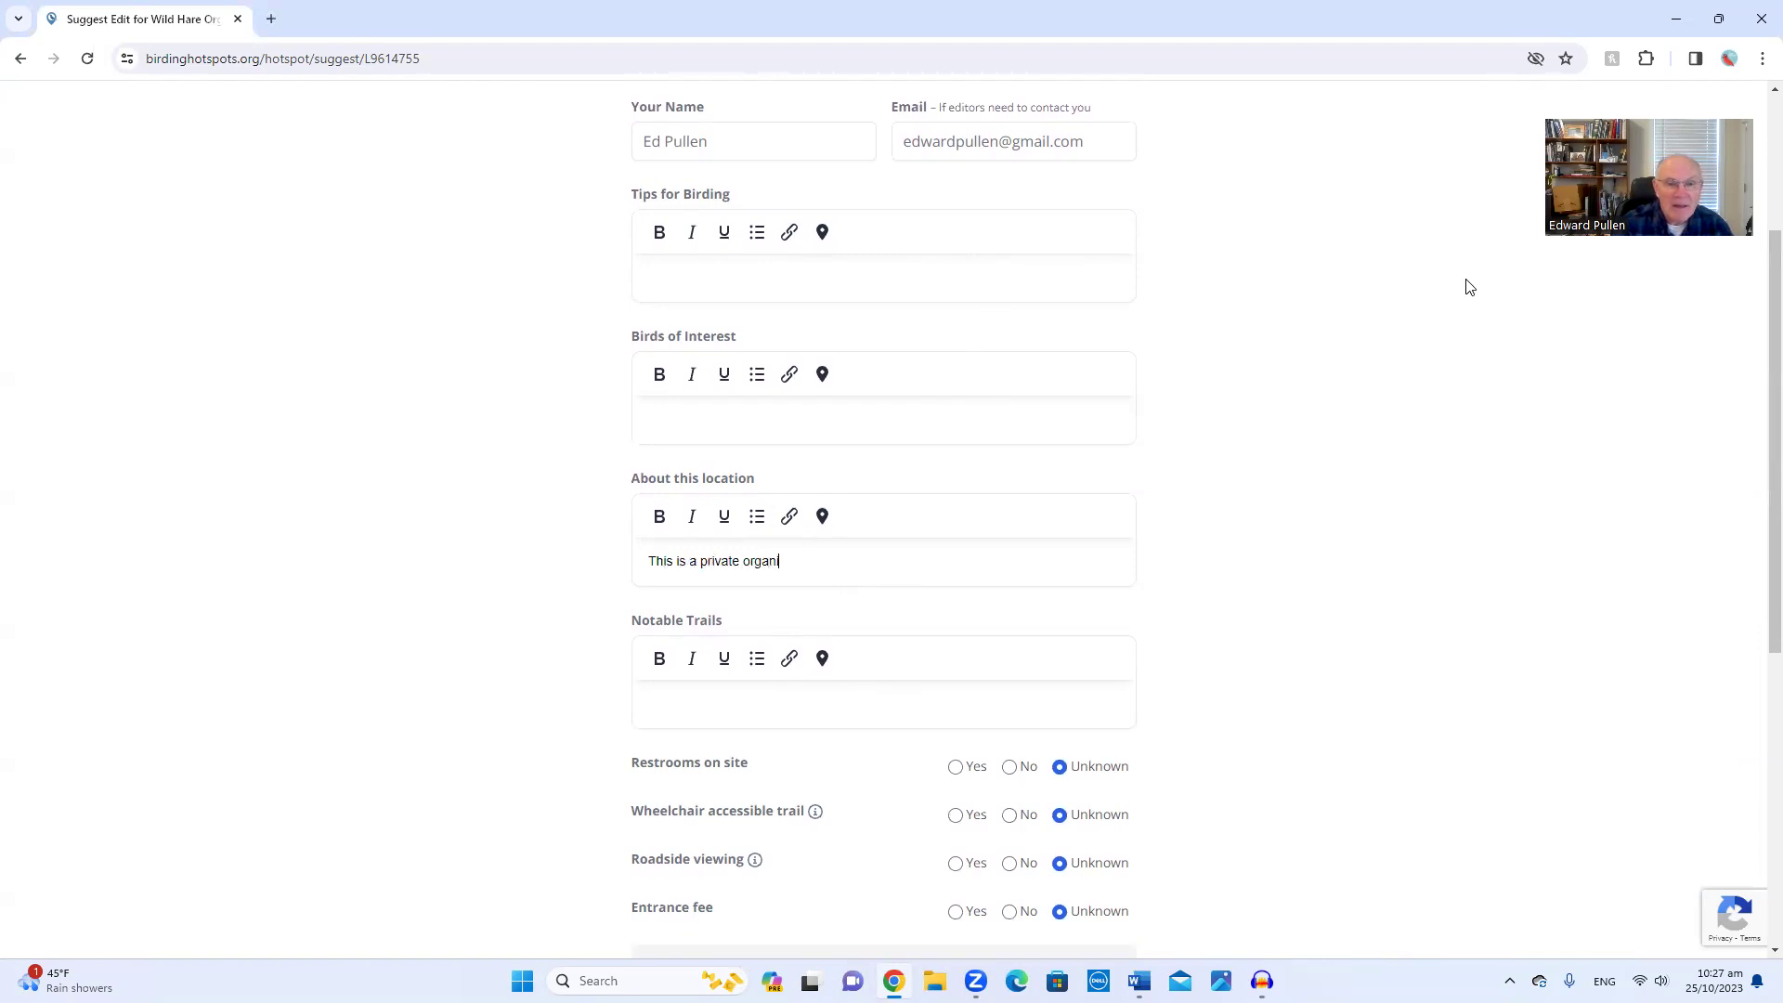
{"action": "type", "text": "in"}
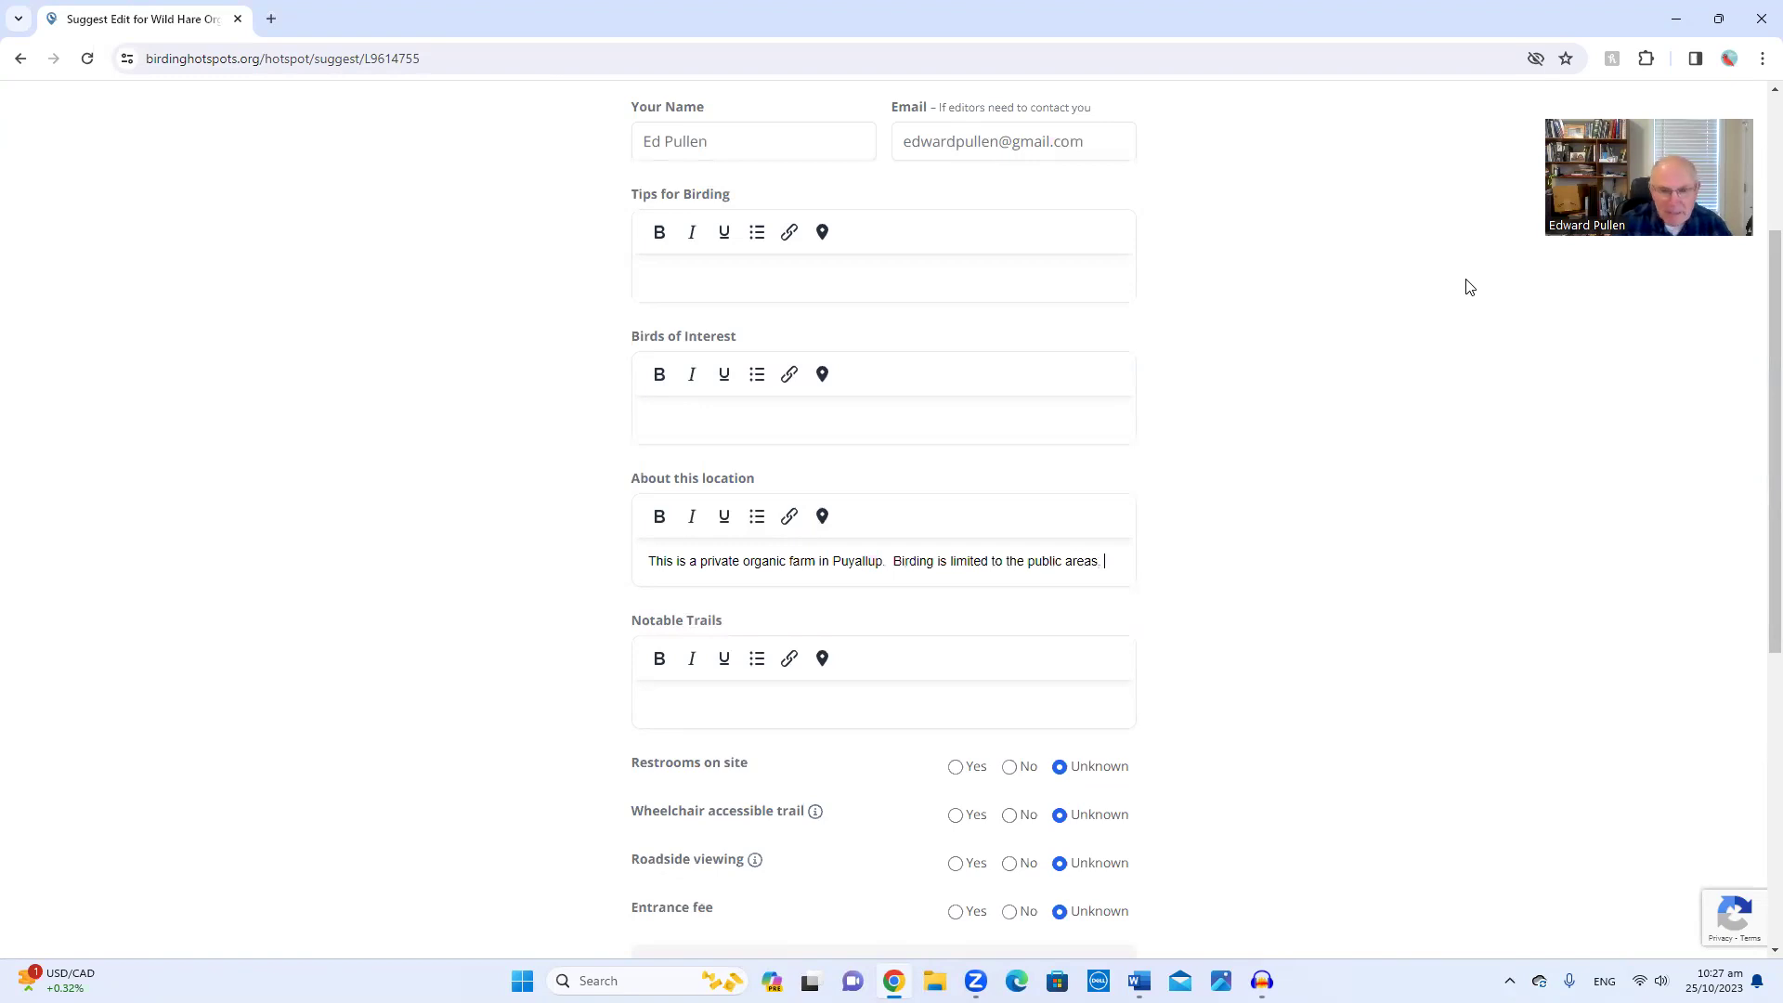
Step: Extend the location description with "It is in the agricultural lowlands next to the Puyallup River."
{"action": "type", "text": "It is in the agricultural lowlands next to the Puyallup"}
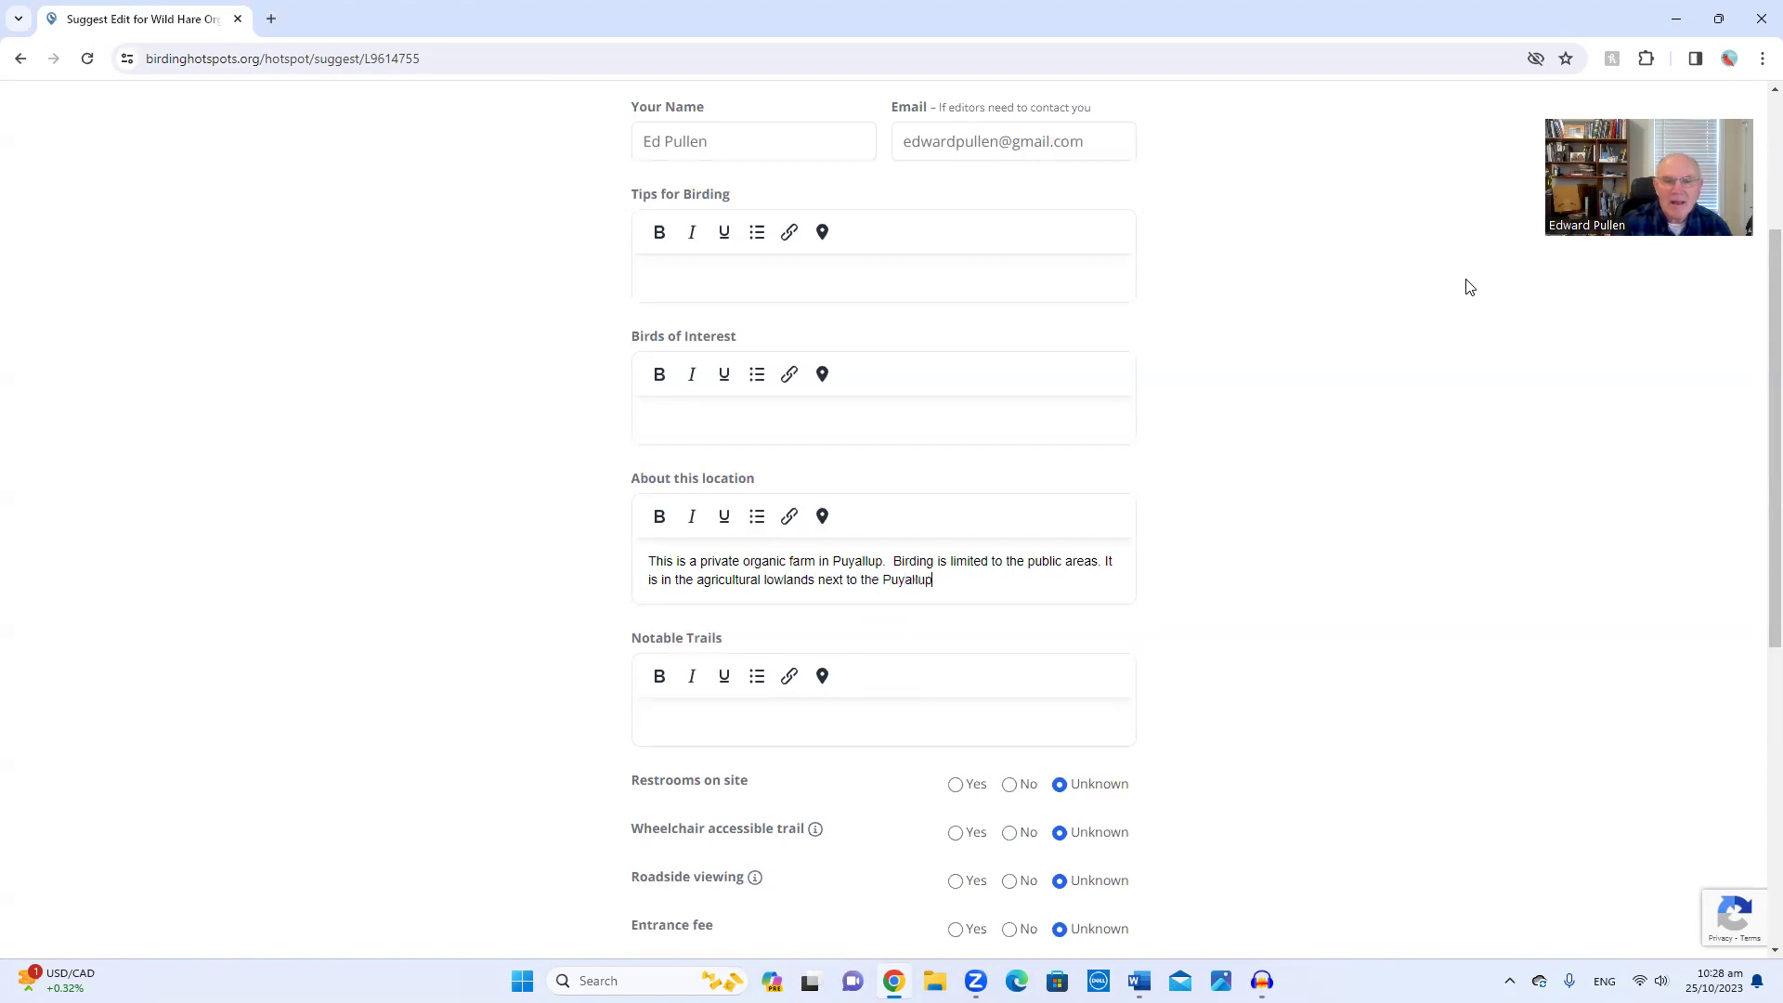
{"action": "type", "text": "."}
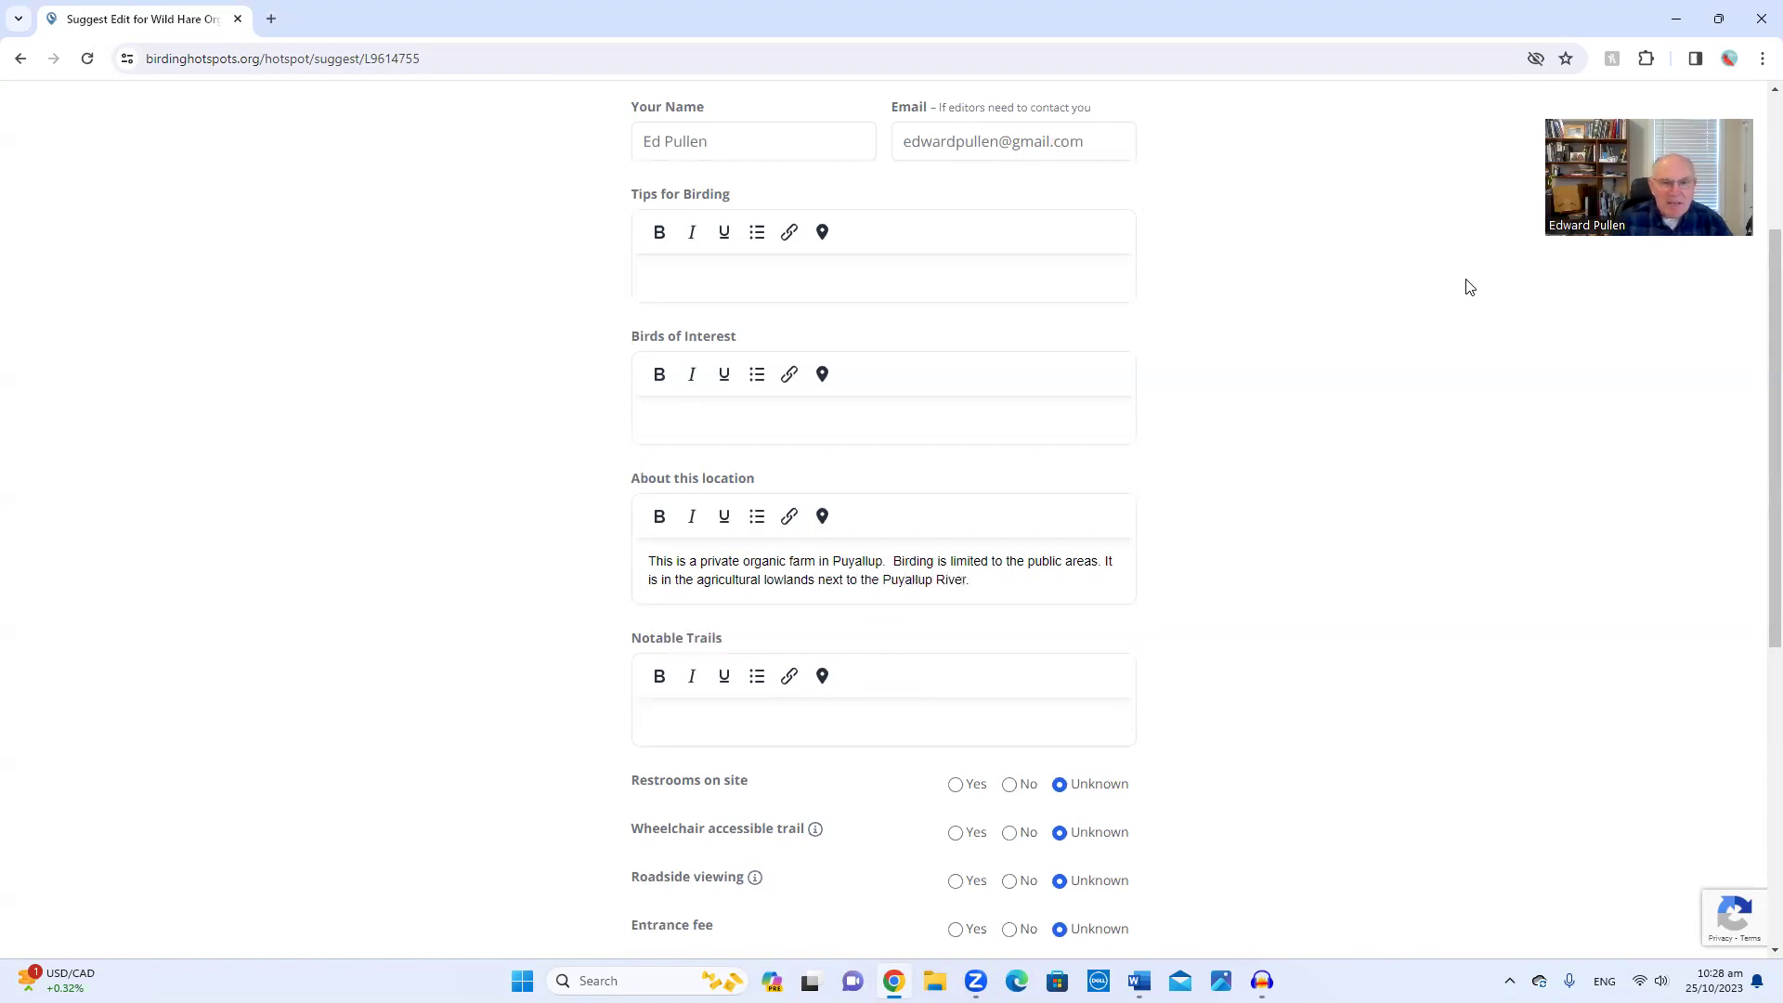
{"action": "scroll", "coordinate": [1337, 408], "scroll_direction": "up", "scroll_amount": 3}
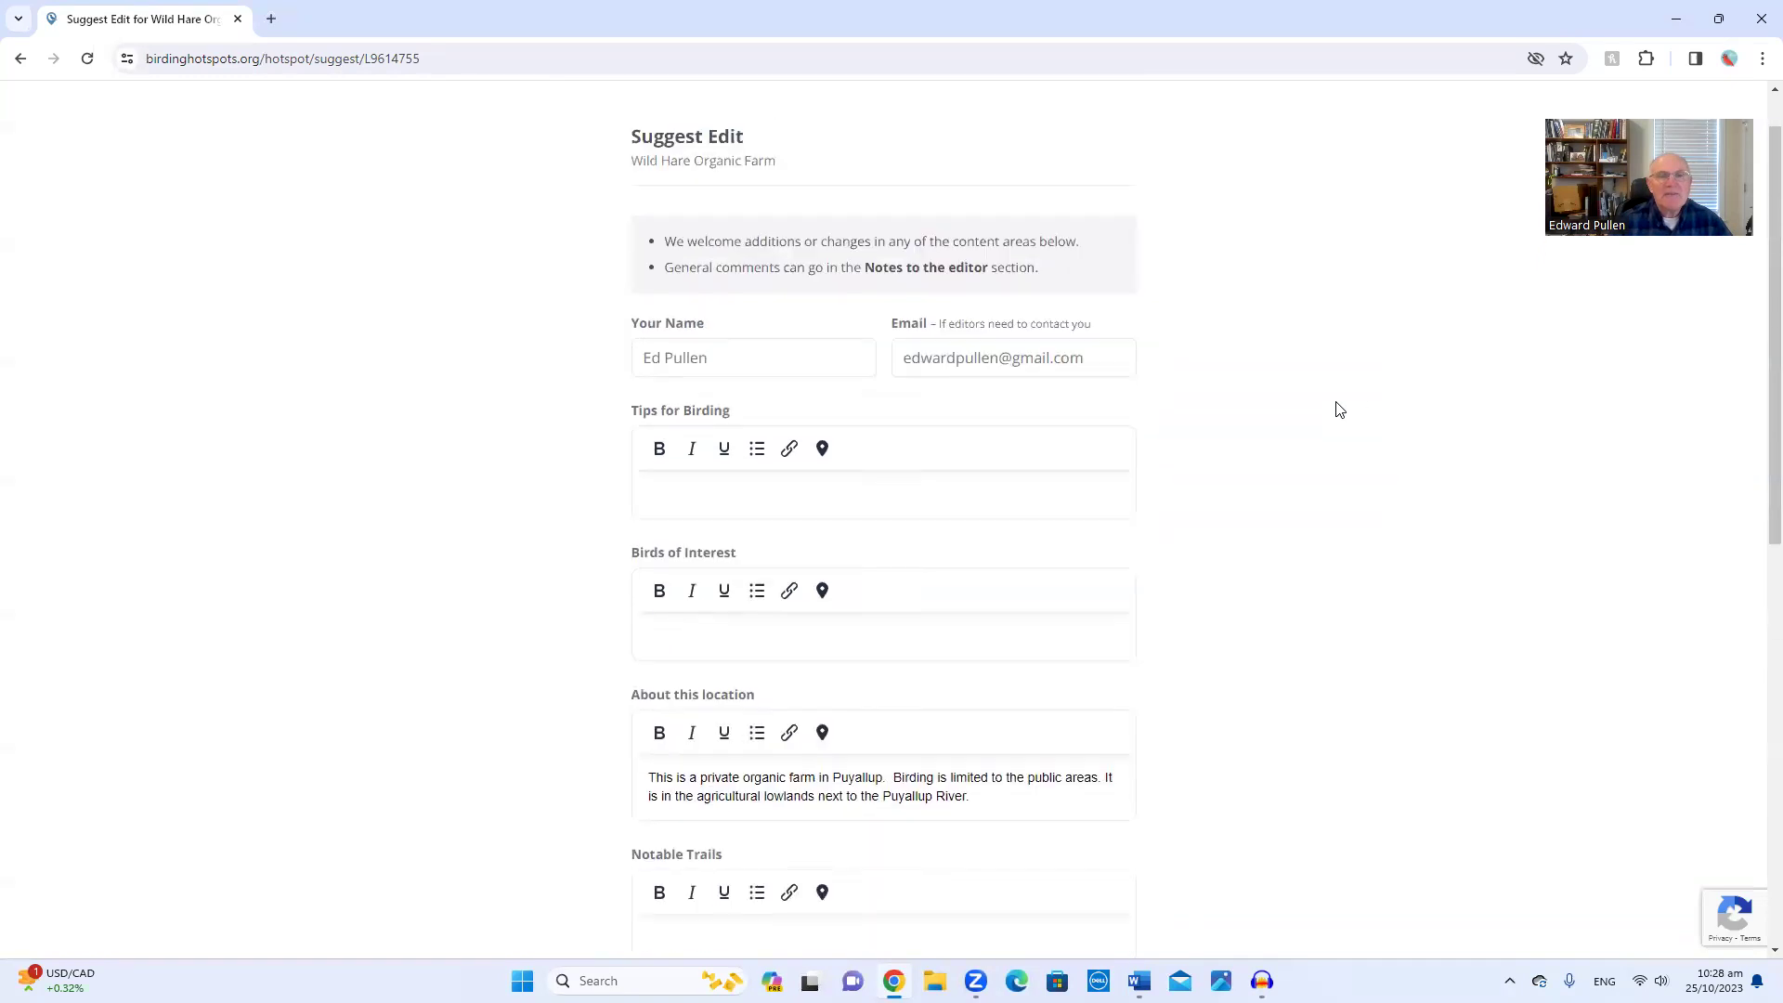
{"action": "scroll", "coordinate": [1339, 410], "scroll_direction": "down", "scroll_amount": 2}
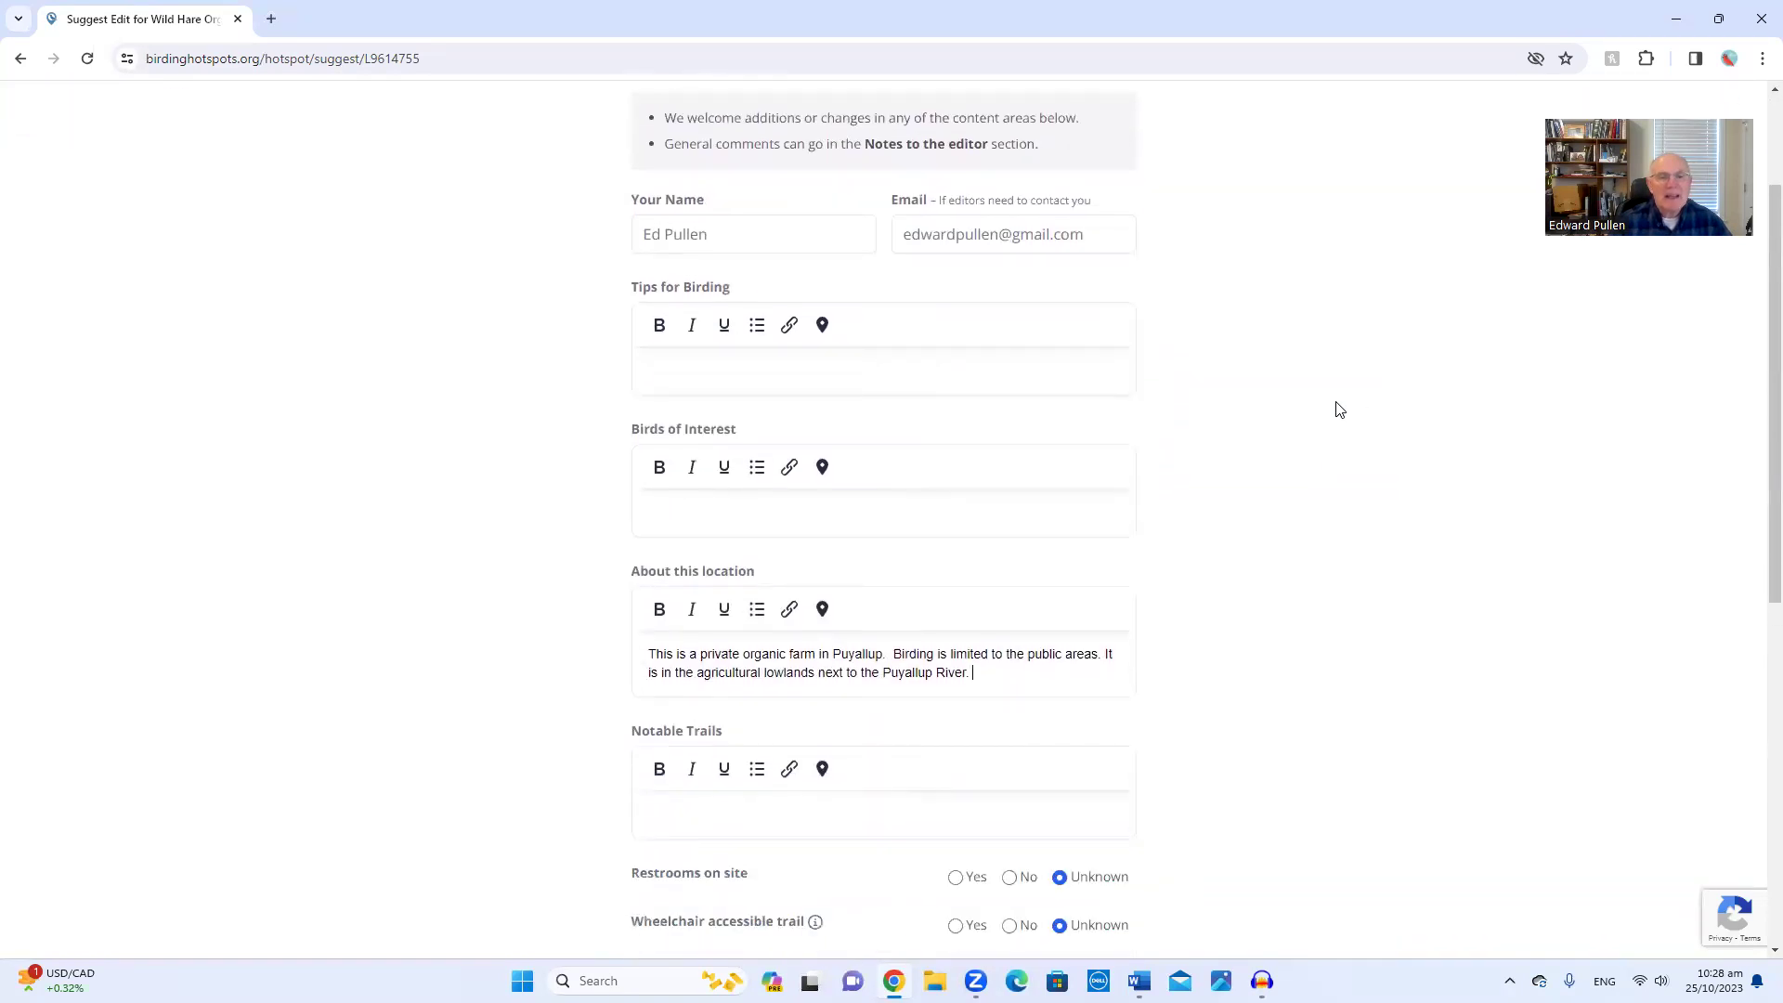
Step: Under Tips for Birding, enter "You can go the the farm parkling lot and look for birds in the surrounding fields."
{"action": "scroll", "coordinate": [1339, 410], "scroll_direction": "down", "scroll_amount": 2}
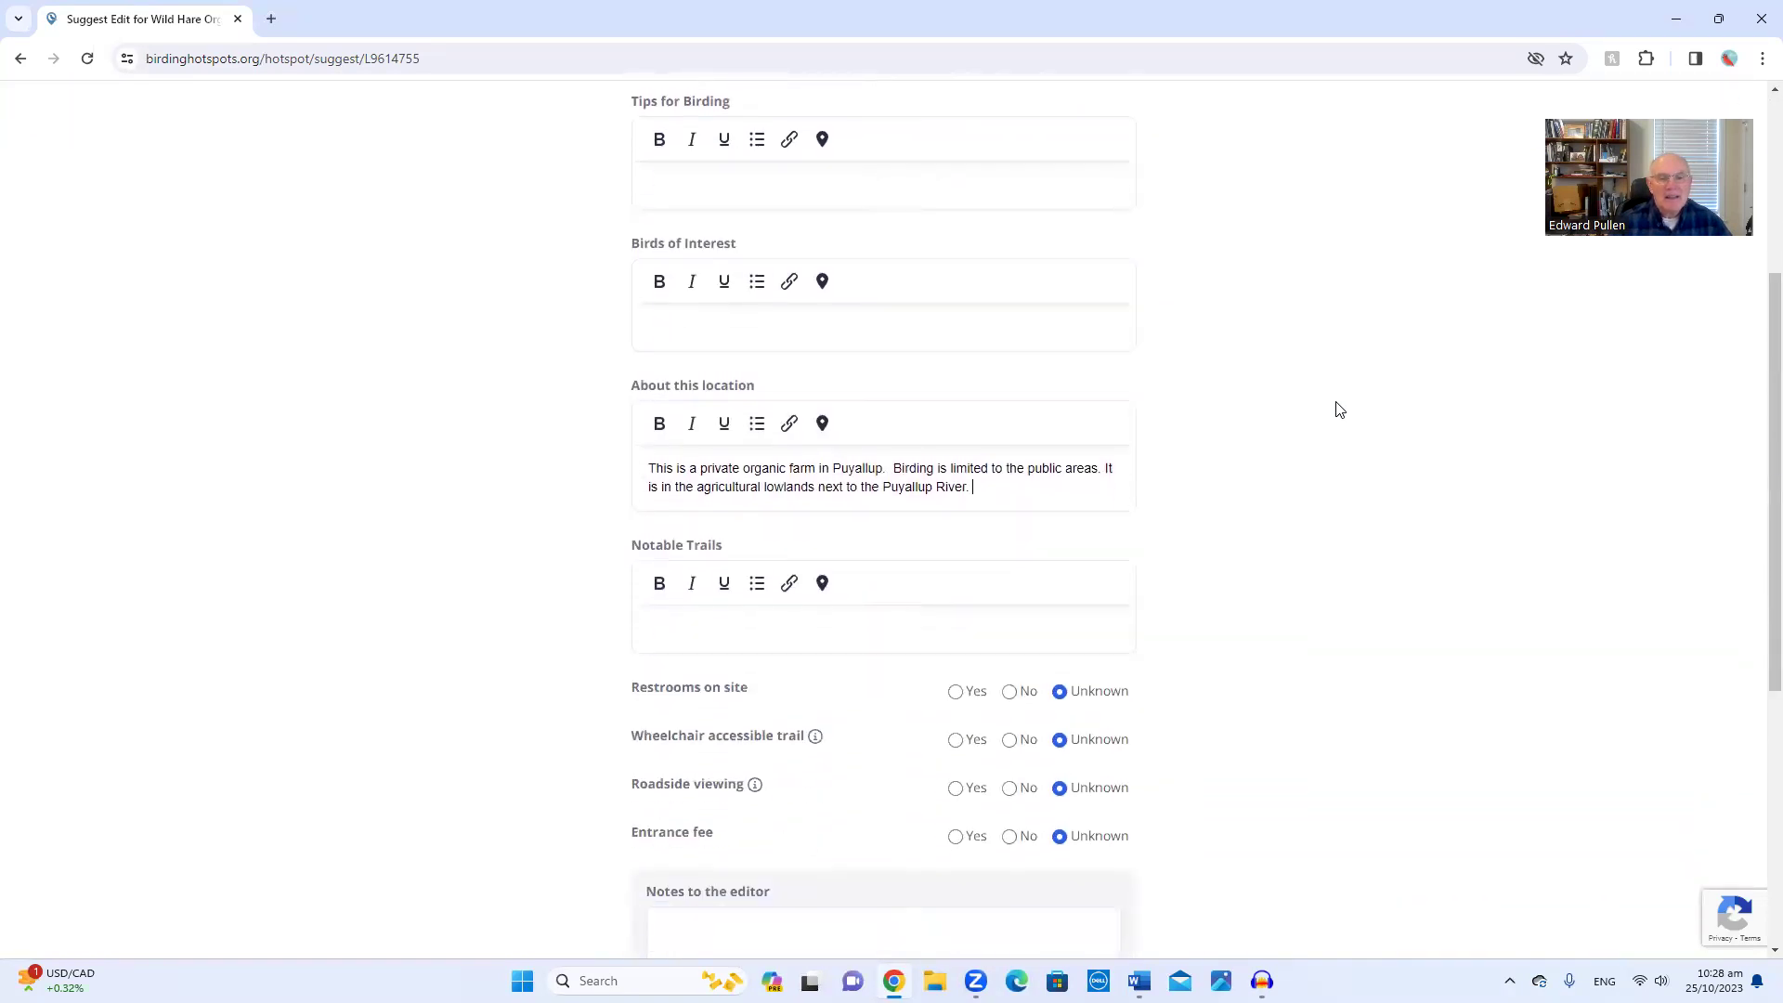
{"action": "scroll", "coordinate": [1339, 410], "scroll_direction": "up", "scroll_amount": 2}
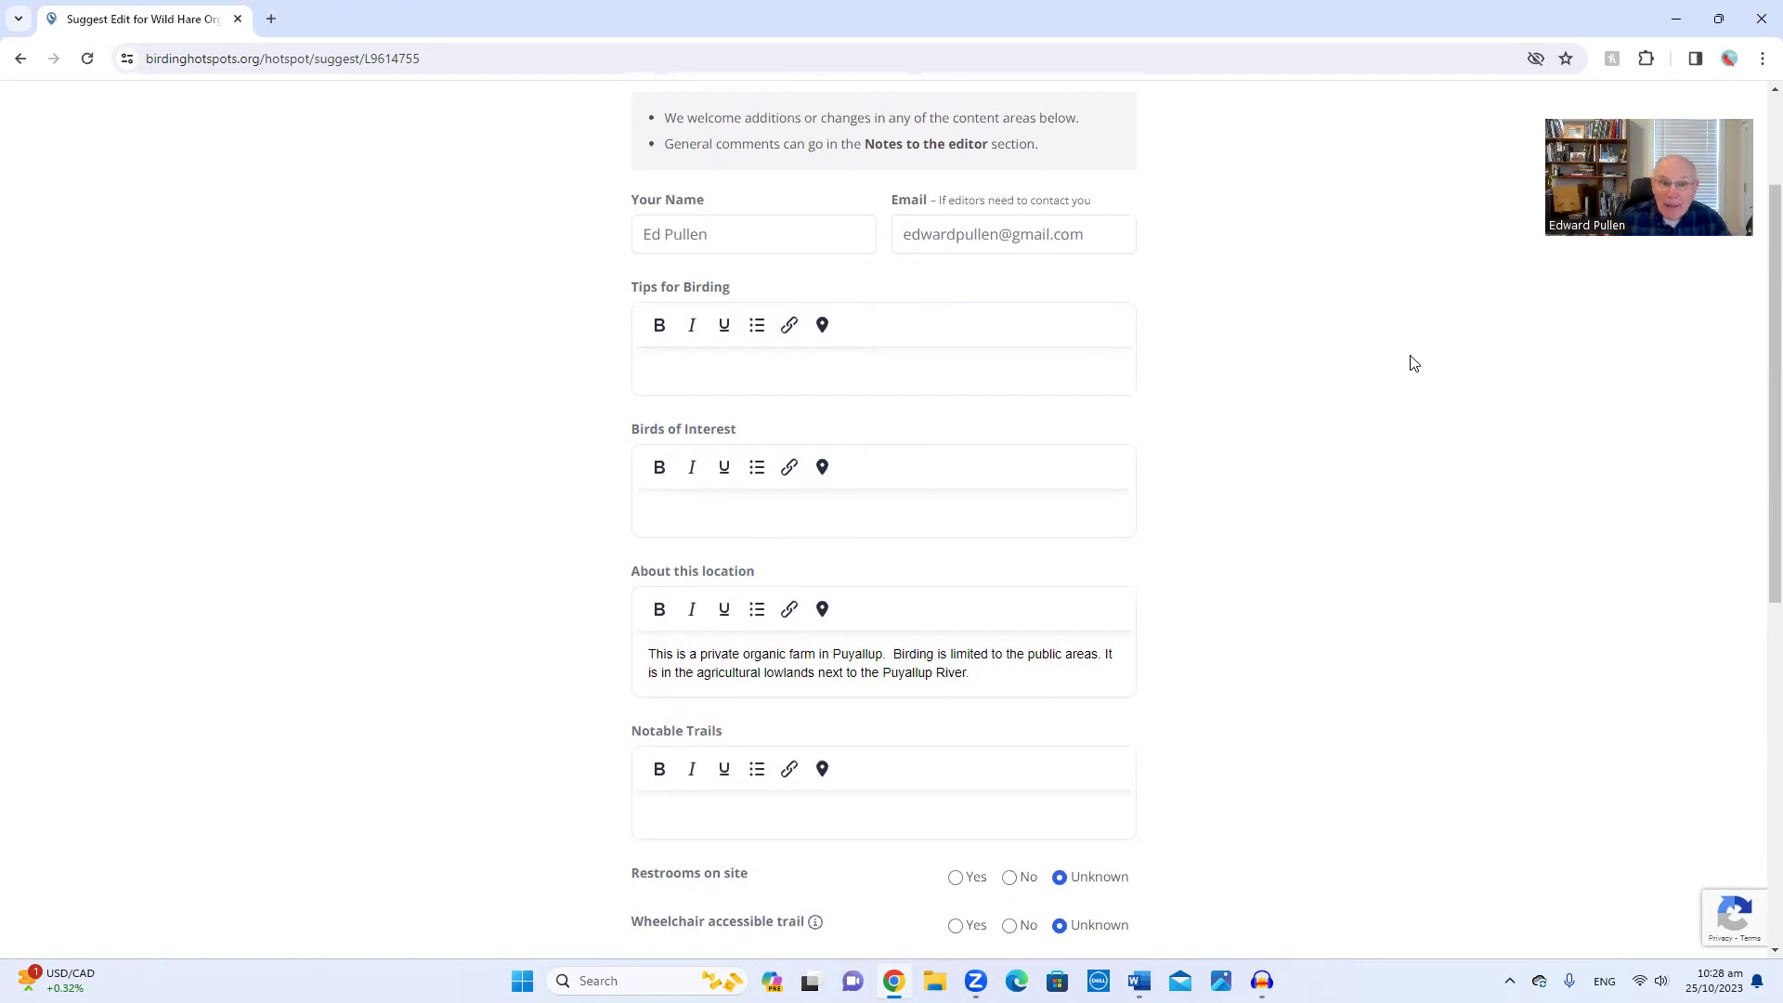
{"action": "type", "text": "You a"}
{"action": "type", "text": "n"}
{"action": "key", "text": "BackSpace"}
{"action": "key", "text": "BackSpace"}
{"action": "type", "text": "cna "}
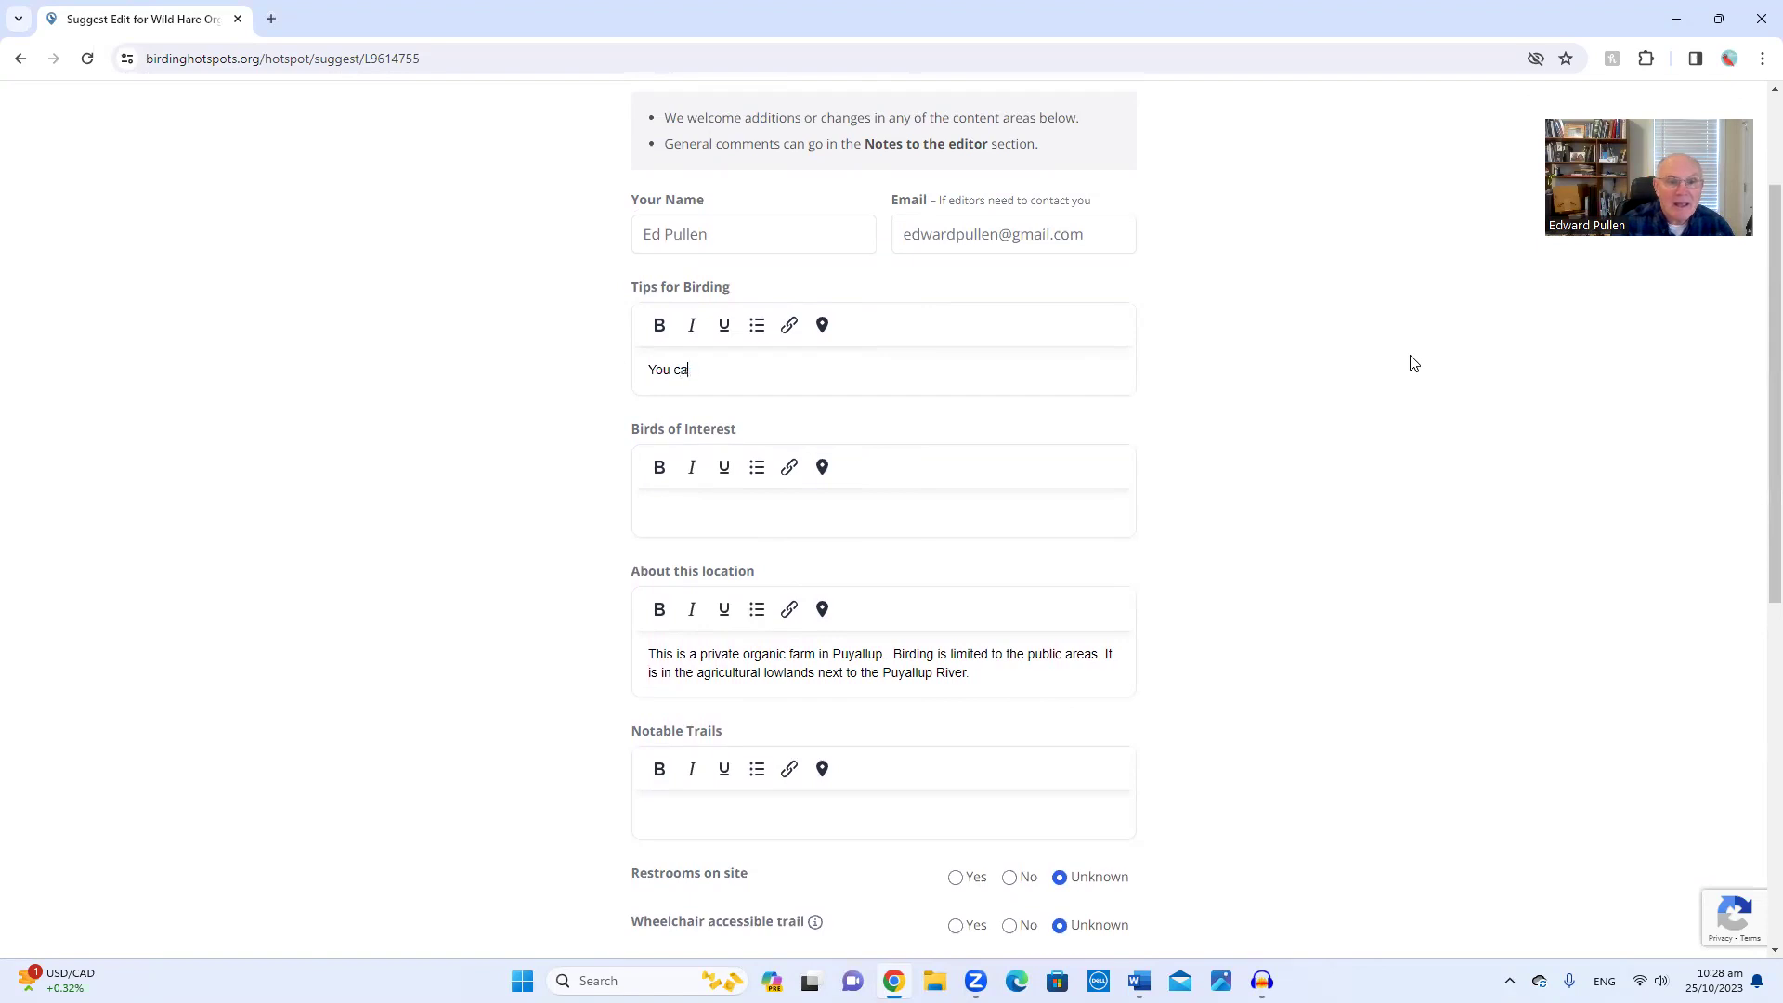
{"action": "type", "text": "go the the farm parkling"}
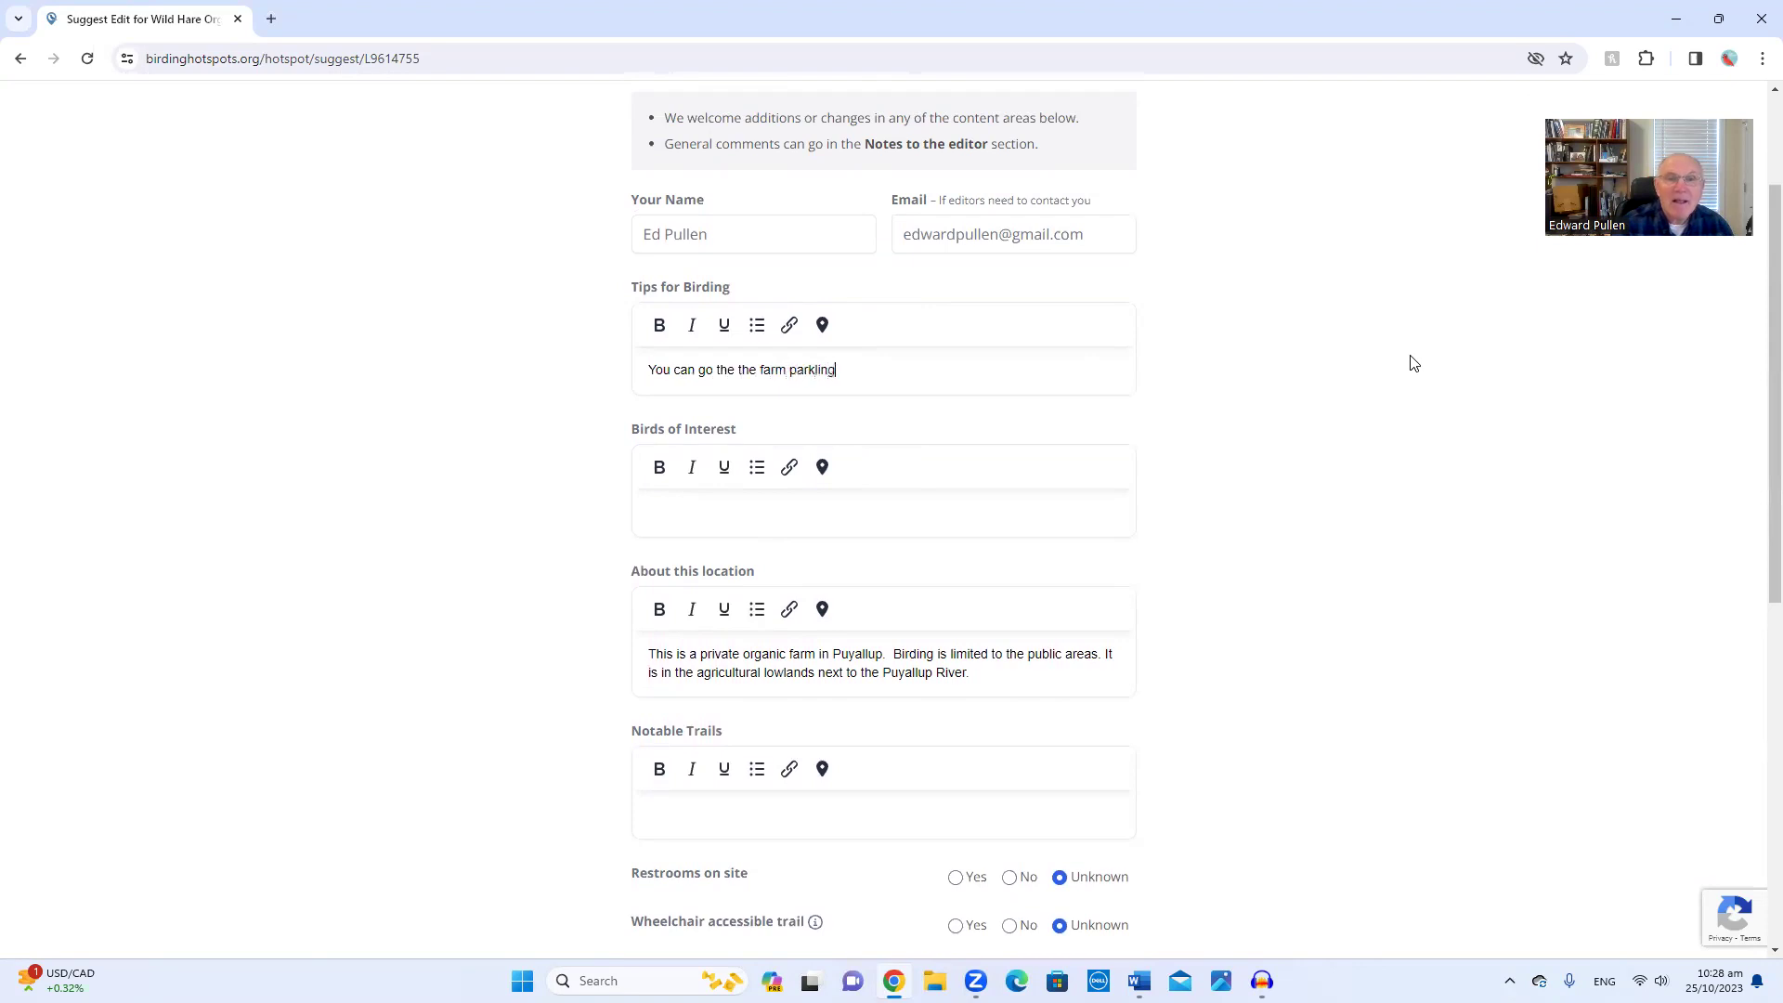
{"action": "type", "text": " lot and"}
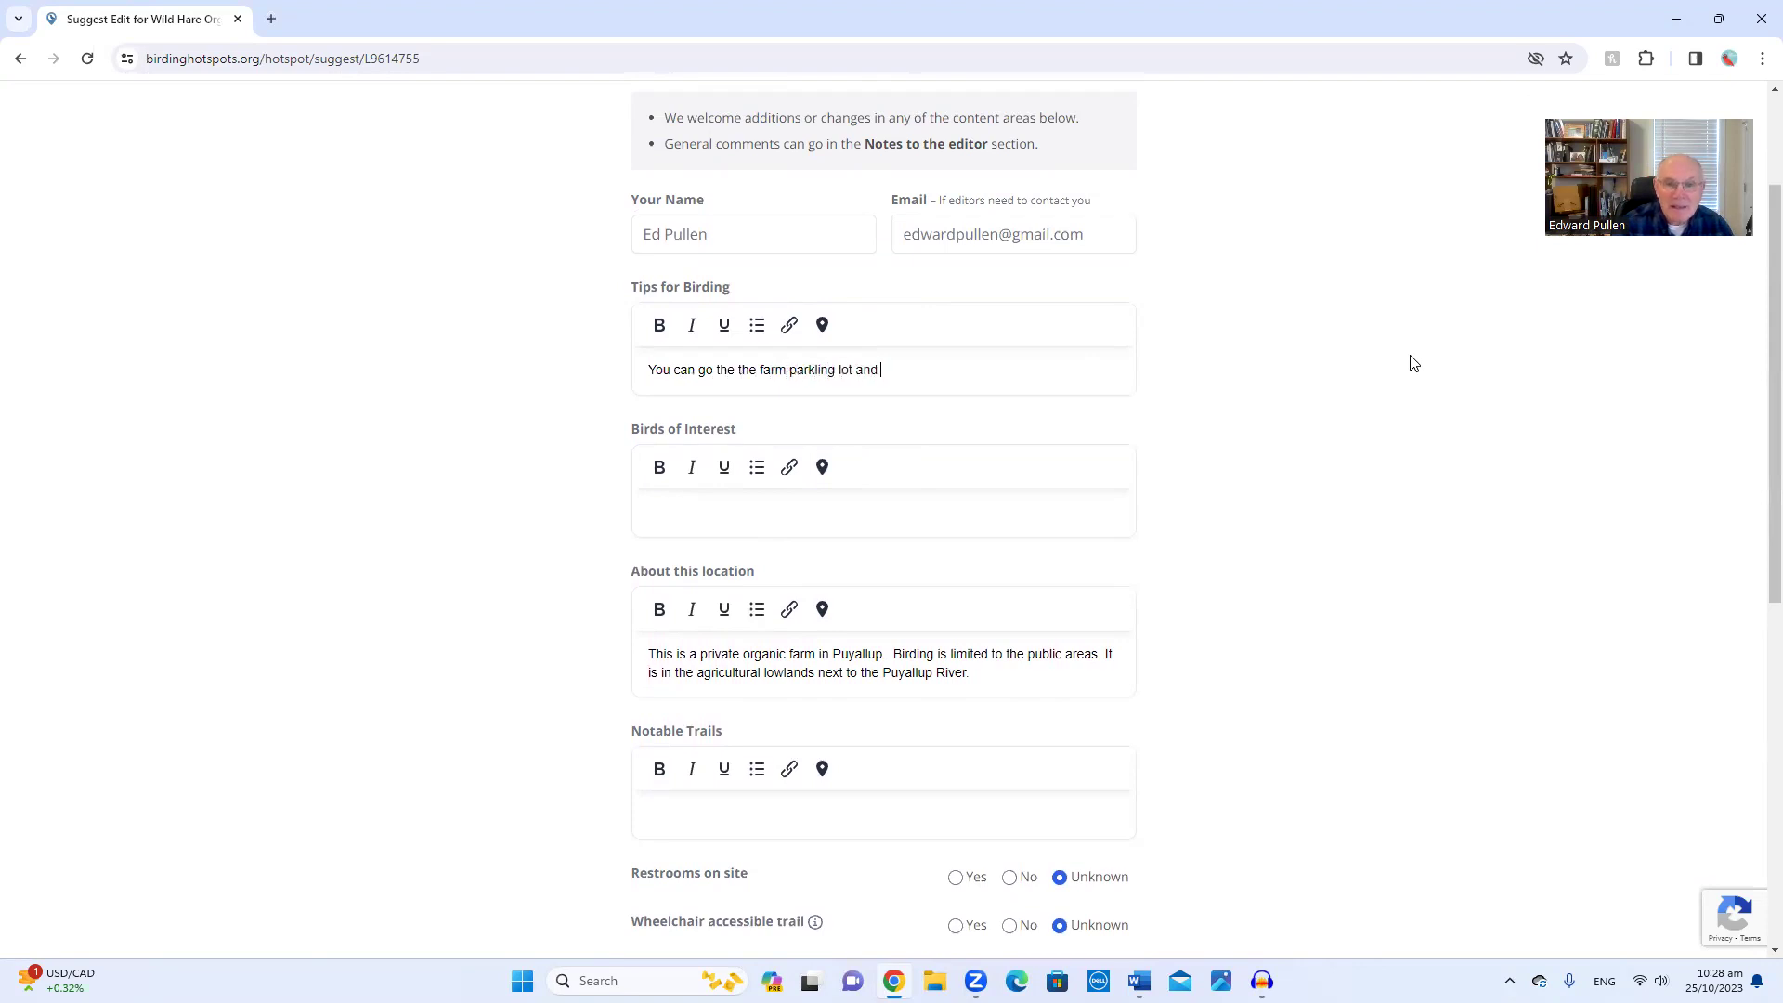
{"action": "type", "text": " look for birds in the "}
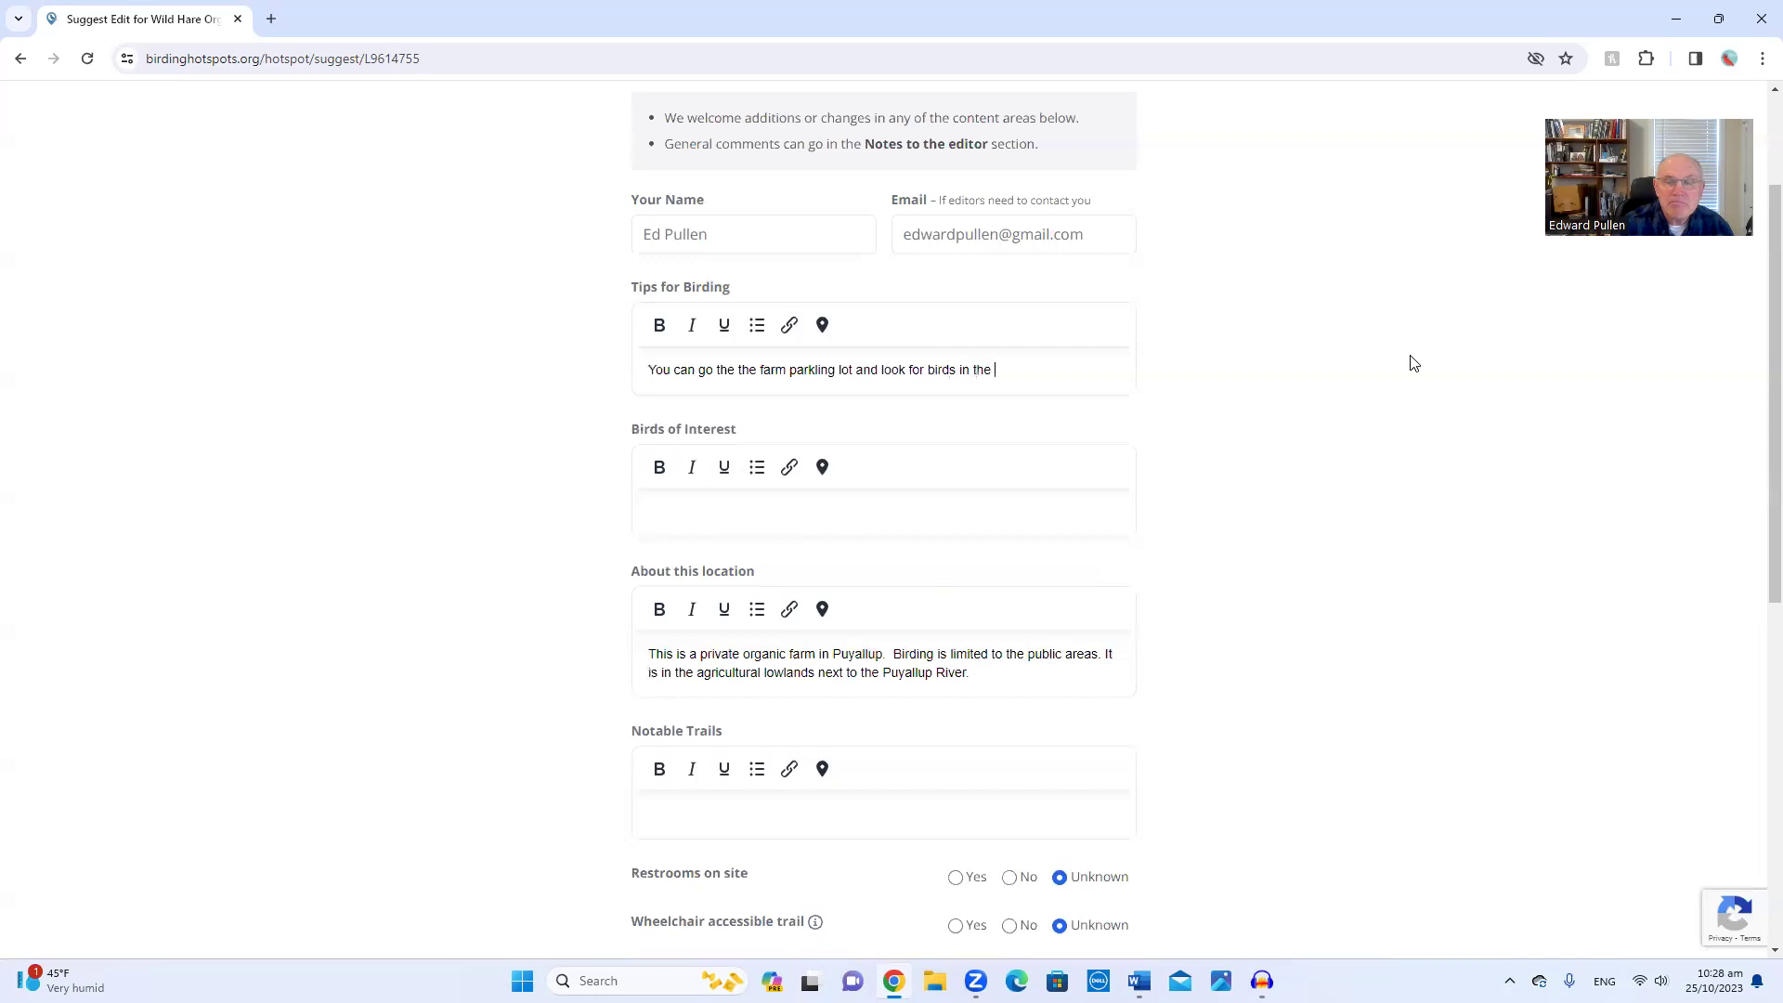
{"action": "type", "text": "surrounding fields."}
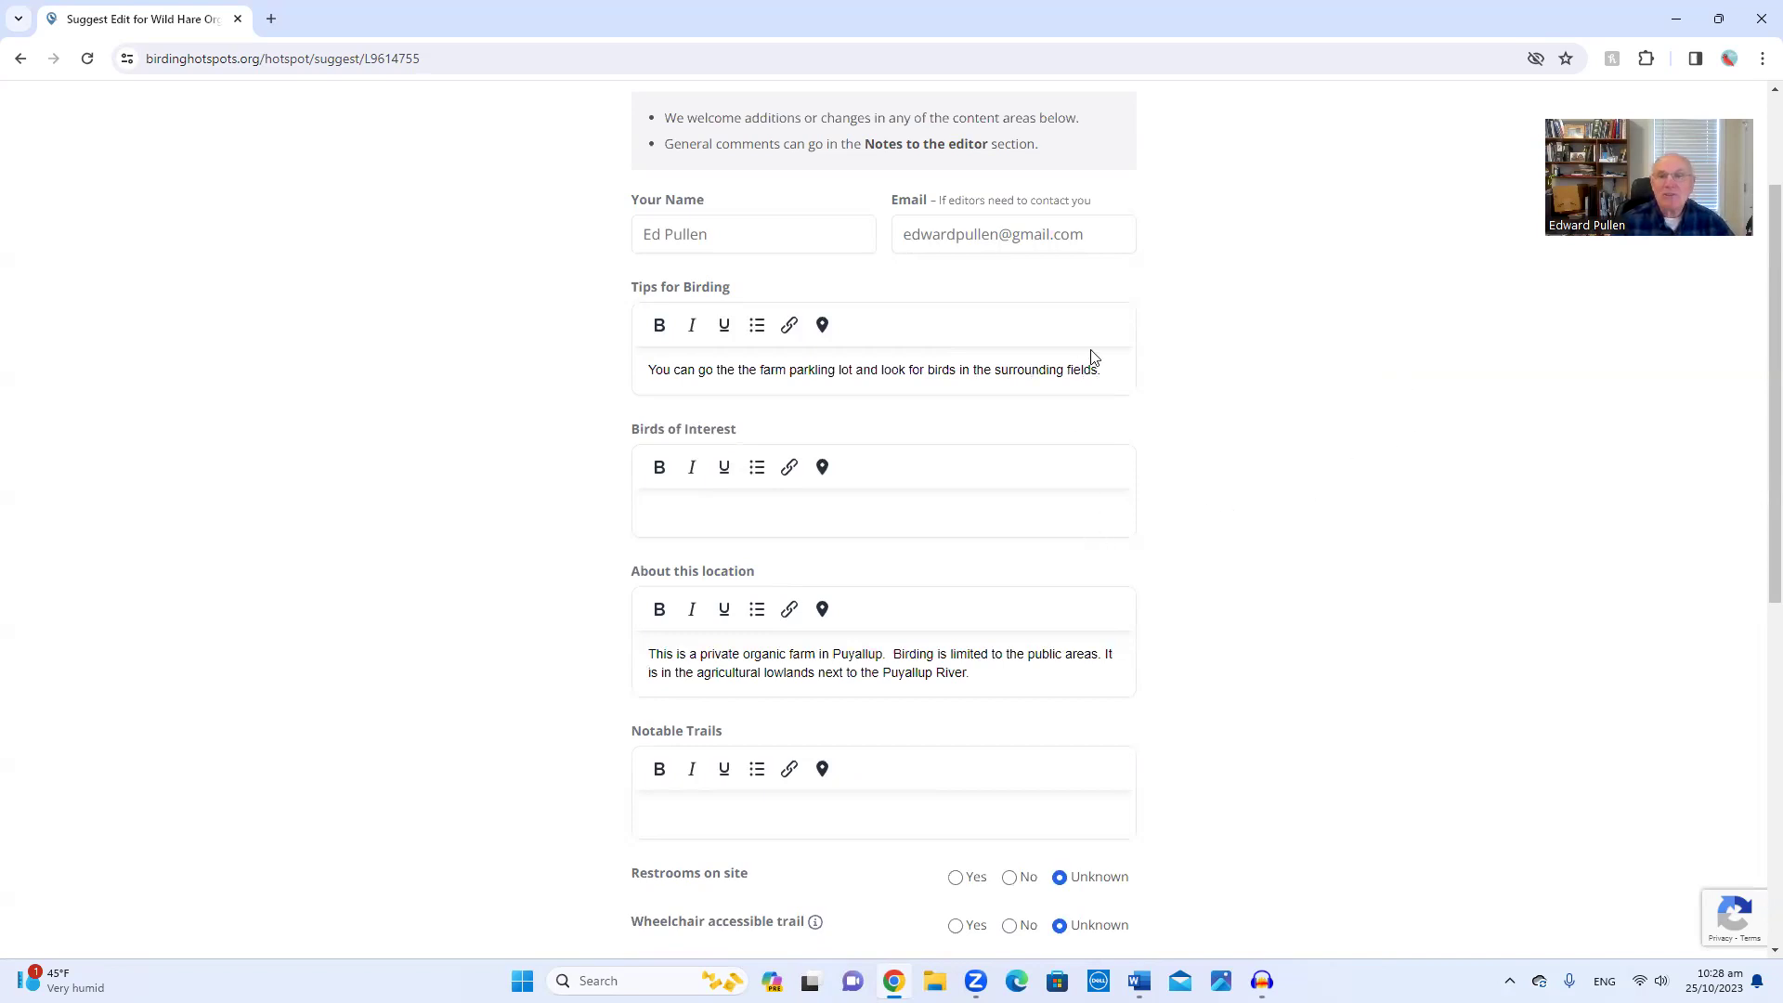
Step: Under Birds of Interest, enter "Migratory waterfowl, sparrows."
{"action": "left_click", "coordinate": [693, 507]}
{"action": "type", "text": "Migratory wate"}
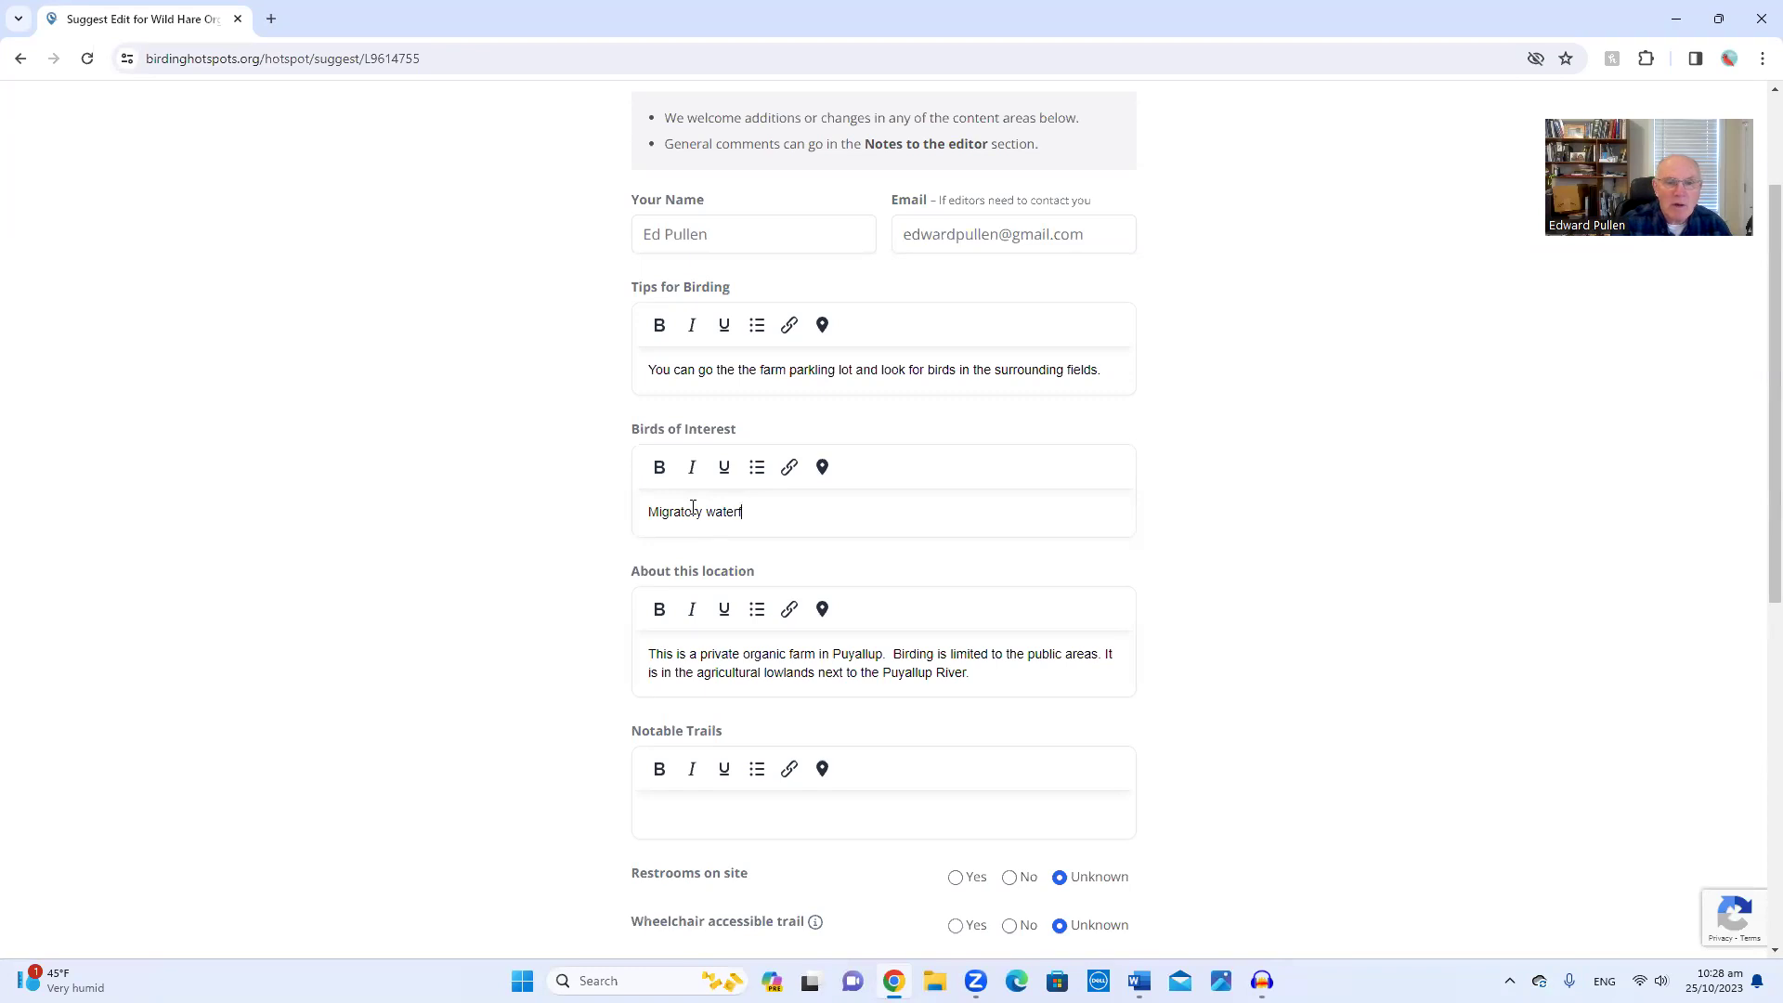
{"action": "type", "text": "rfowl, sparros"}
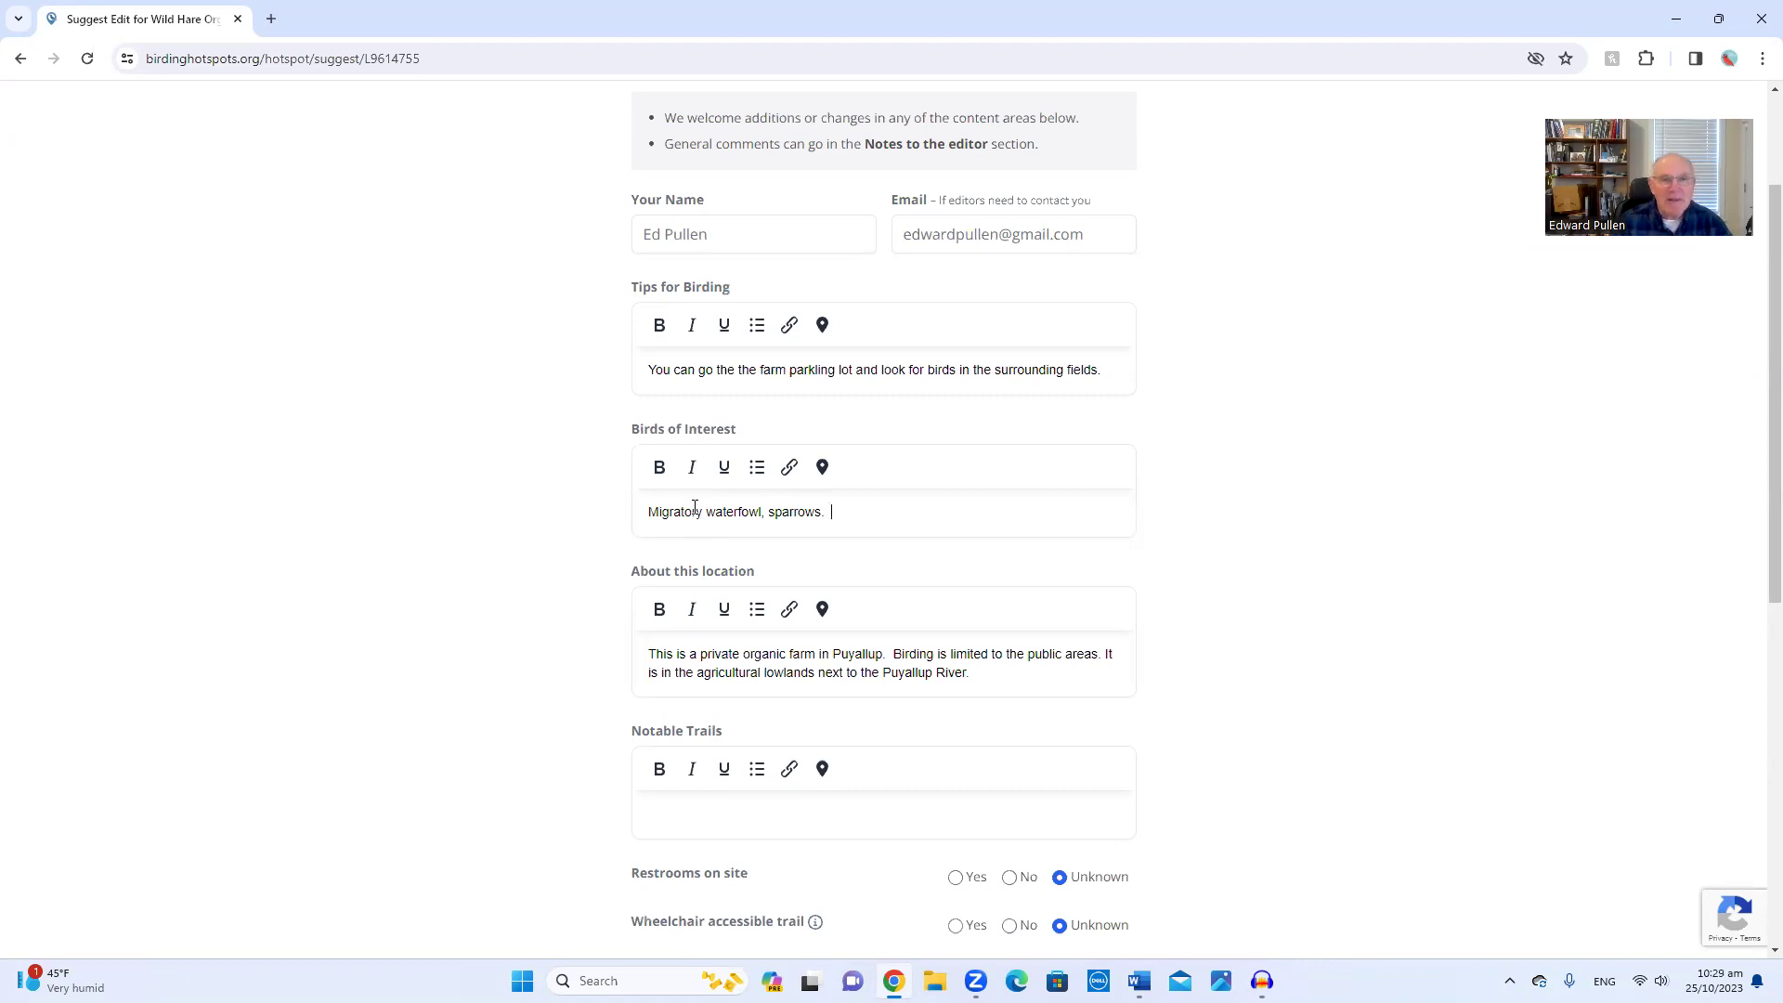
Step: Set wheelchair accessible trail, roadside viewing and entrance fee to No, and submit the suggestion
{"action": "scroll", "coordinate": [696, 476], "scroll_direction": "down", "scroll_amount": 3}
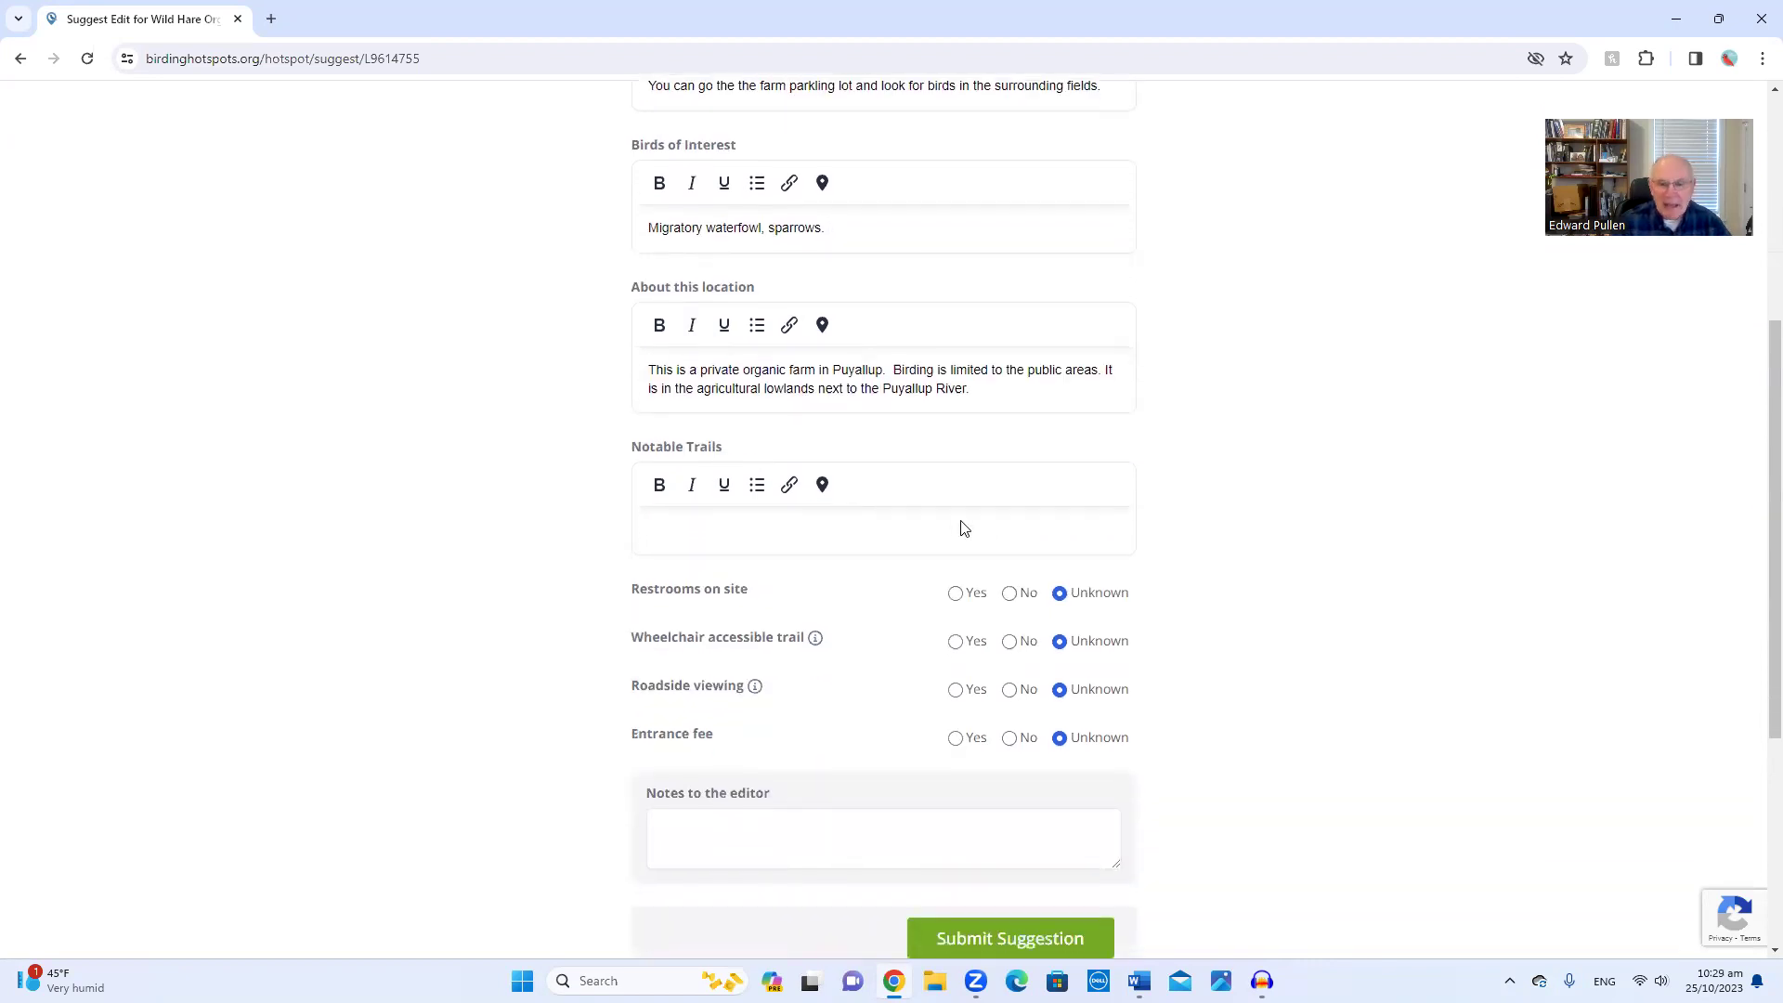
{"action": "scroll", "coordinate": [962, 527], "scroll_direction": "down", "scroll_amount": 1}
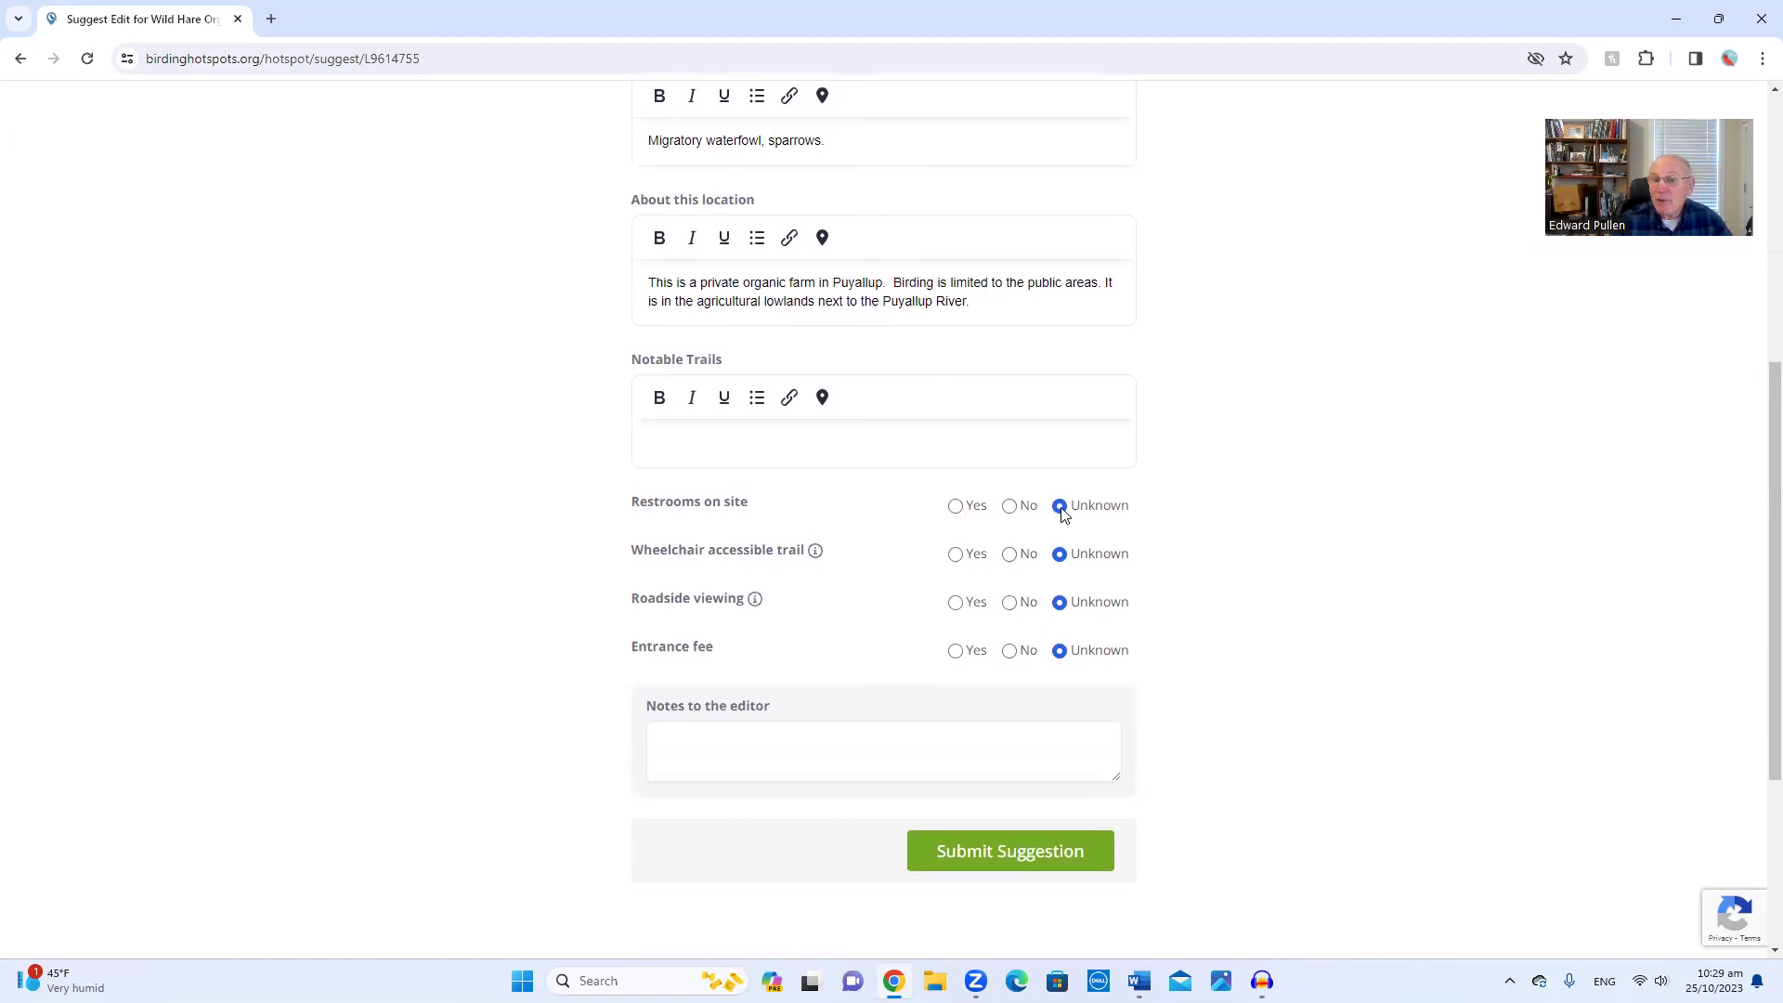
{"action": "left_click", "coordinate": [1011, 557]}
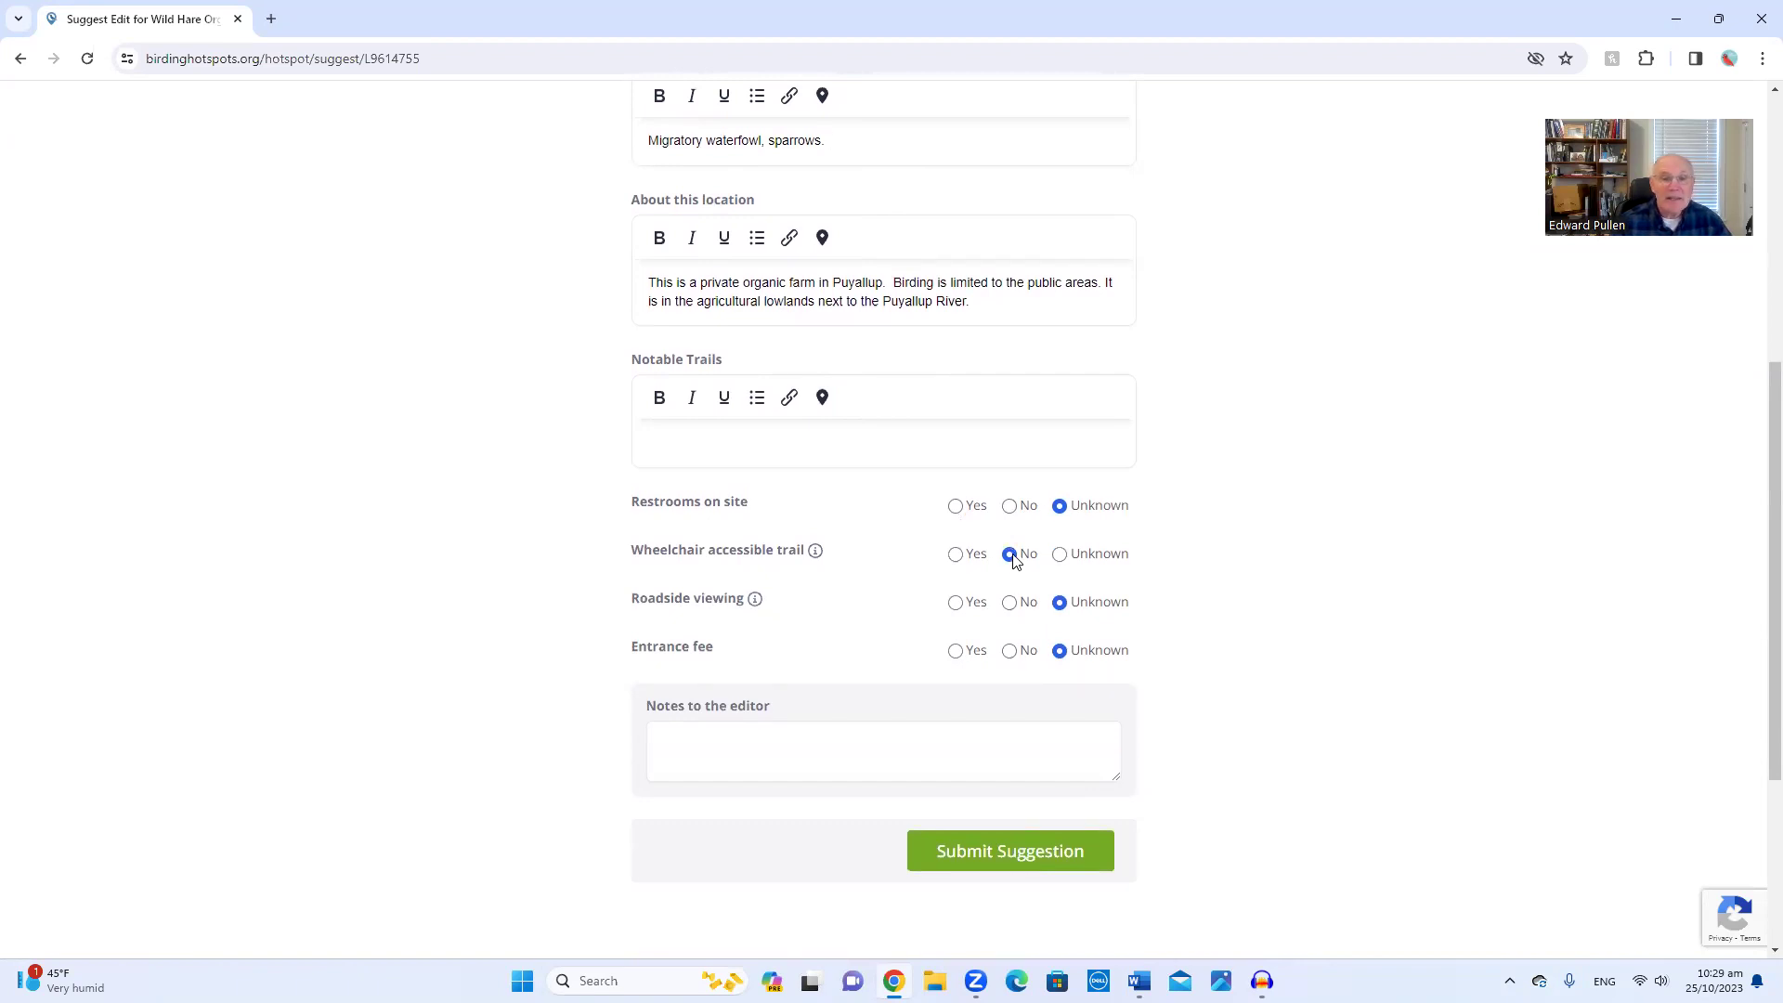
{"action": "left_click", "coordinate": [1010, 606]}
{"action": "left_click", "coordinate": [1011, 651]}
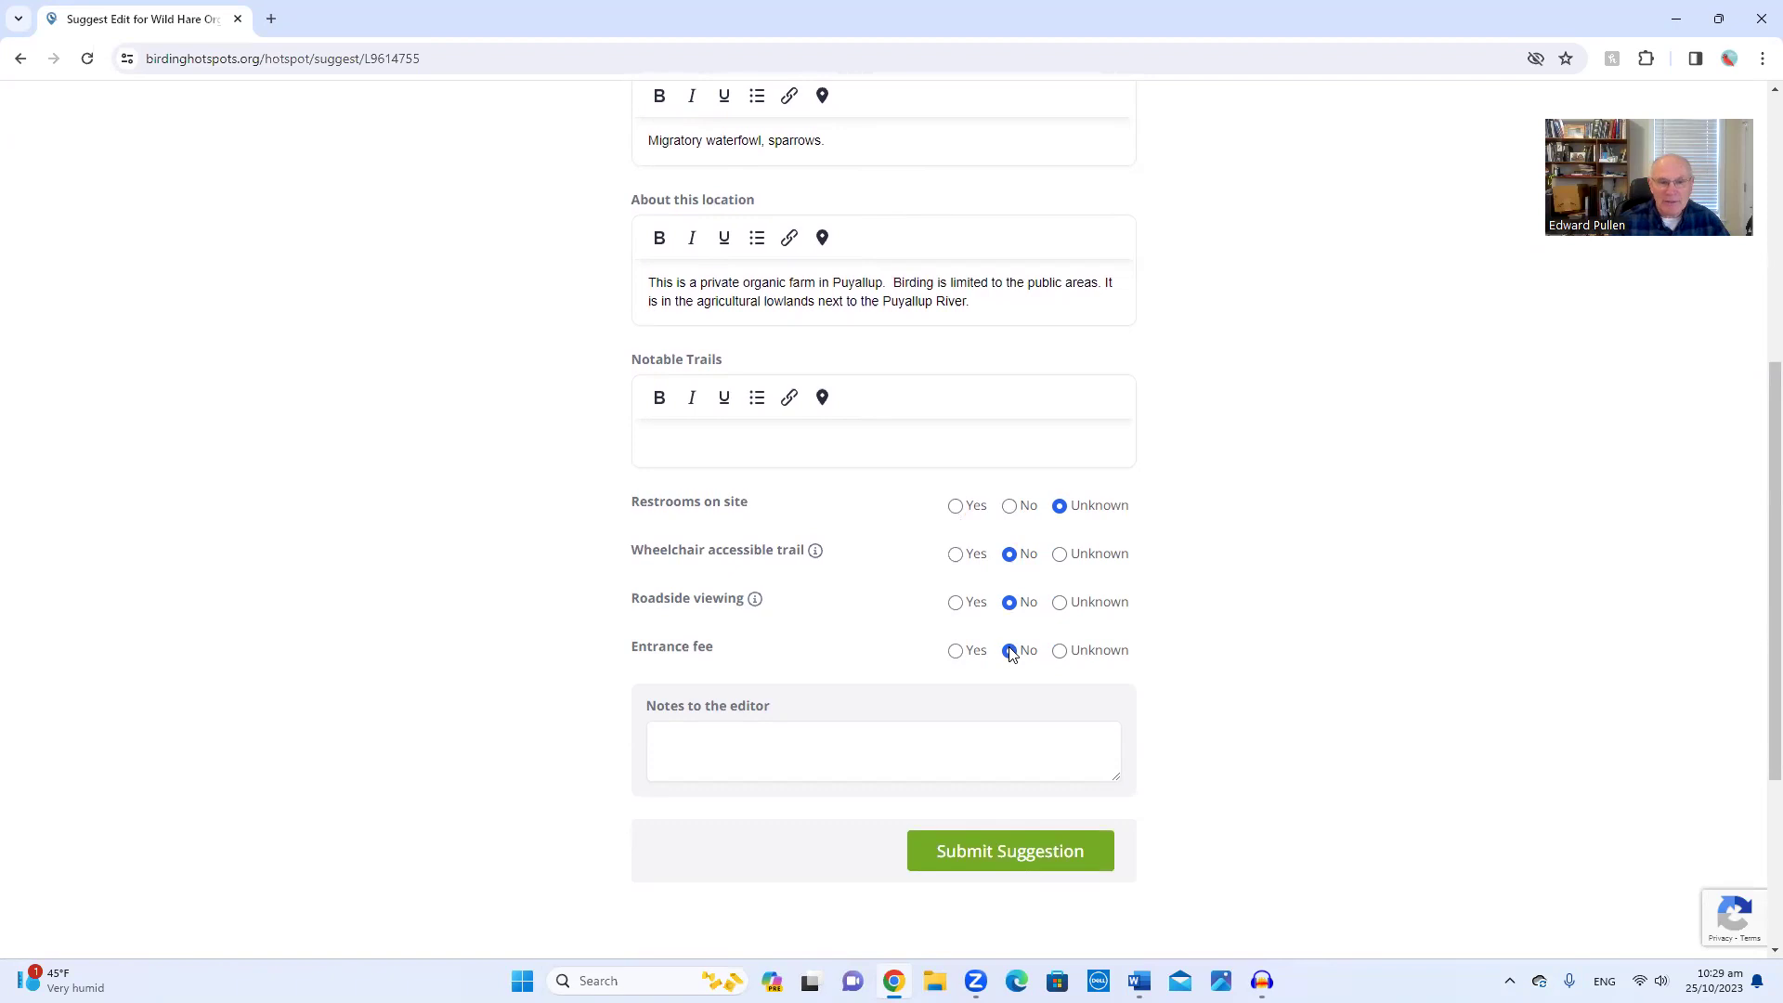
{"action": "scroll", "coordinate": [1003, 583], "scroll_direction": "down", "scroll_amount": 1}
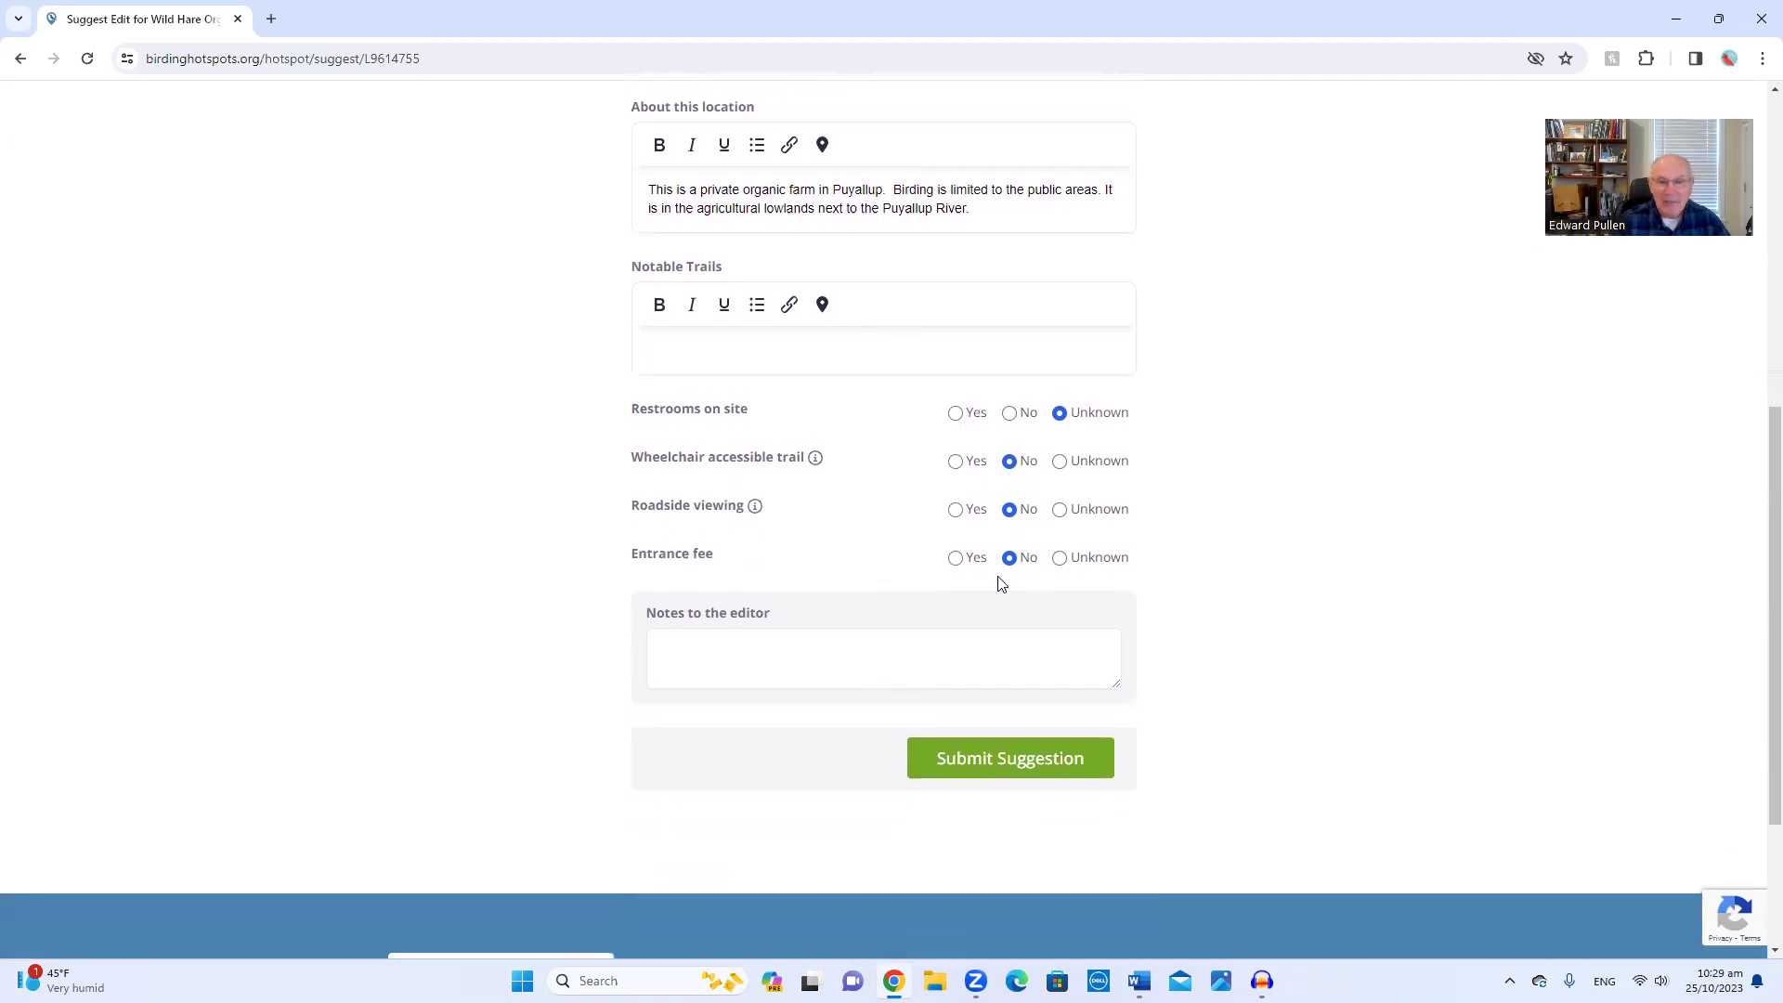
{"action": "left_click", "coordinate": [966, 765]}
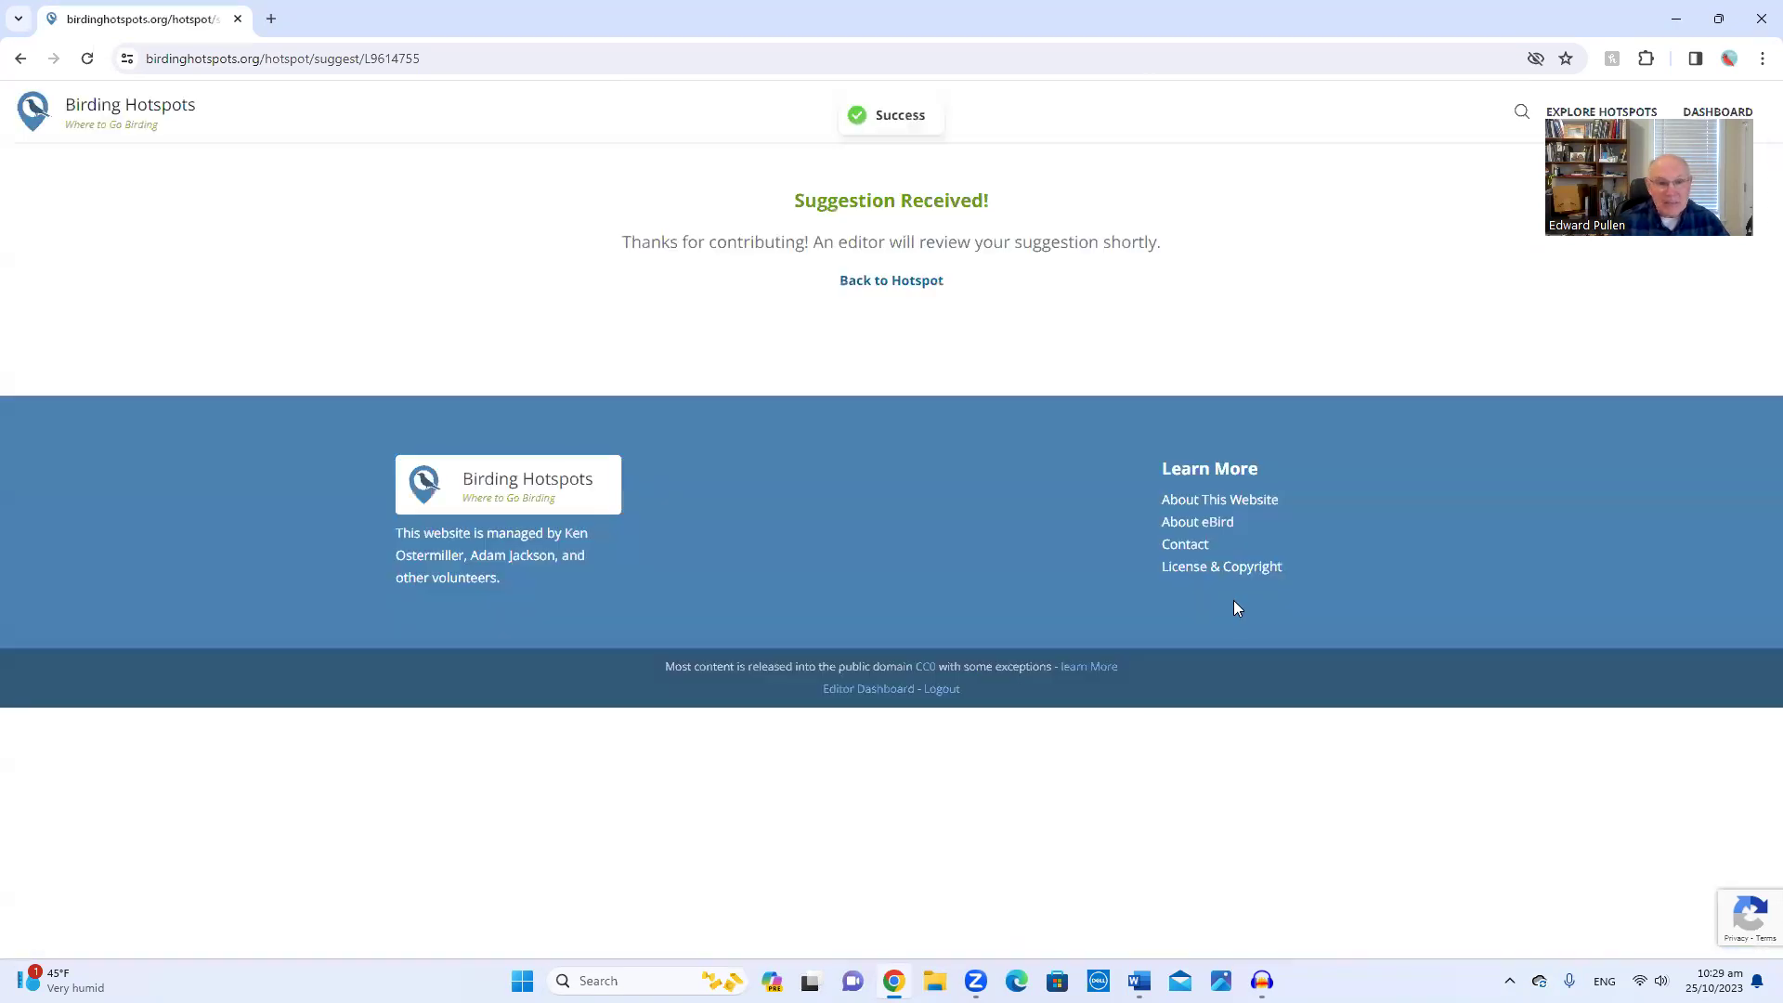
Step: Return to the Wild Hare Organic Farm hotspot, look over its photo upload form and go back to the hotspot page
{"action": "left_click", "coordinate": [892, 282]}
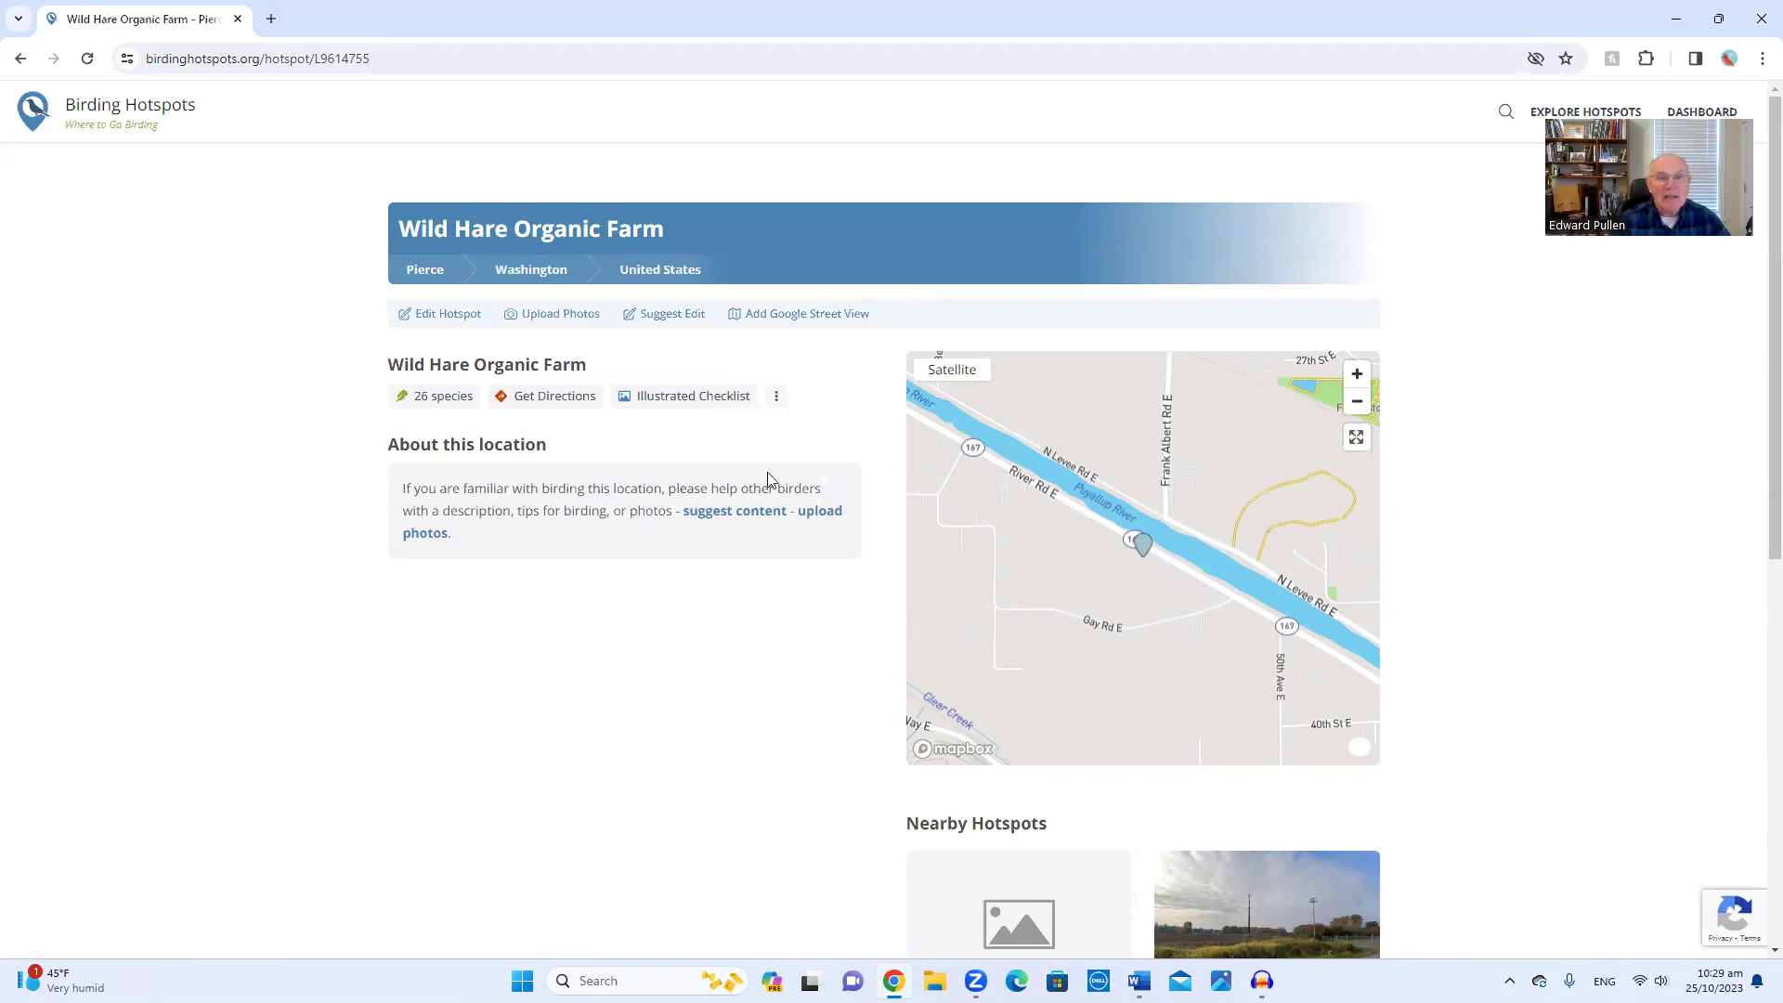
{"action": "left_click", "coordinate": [826, 518]}
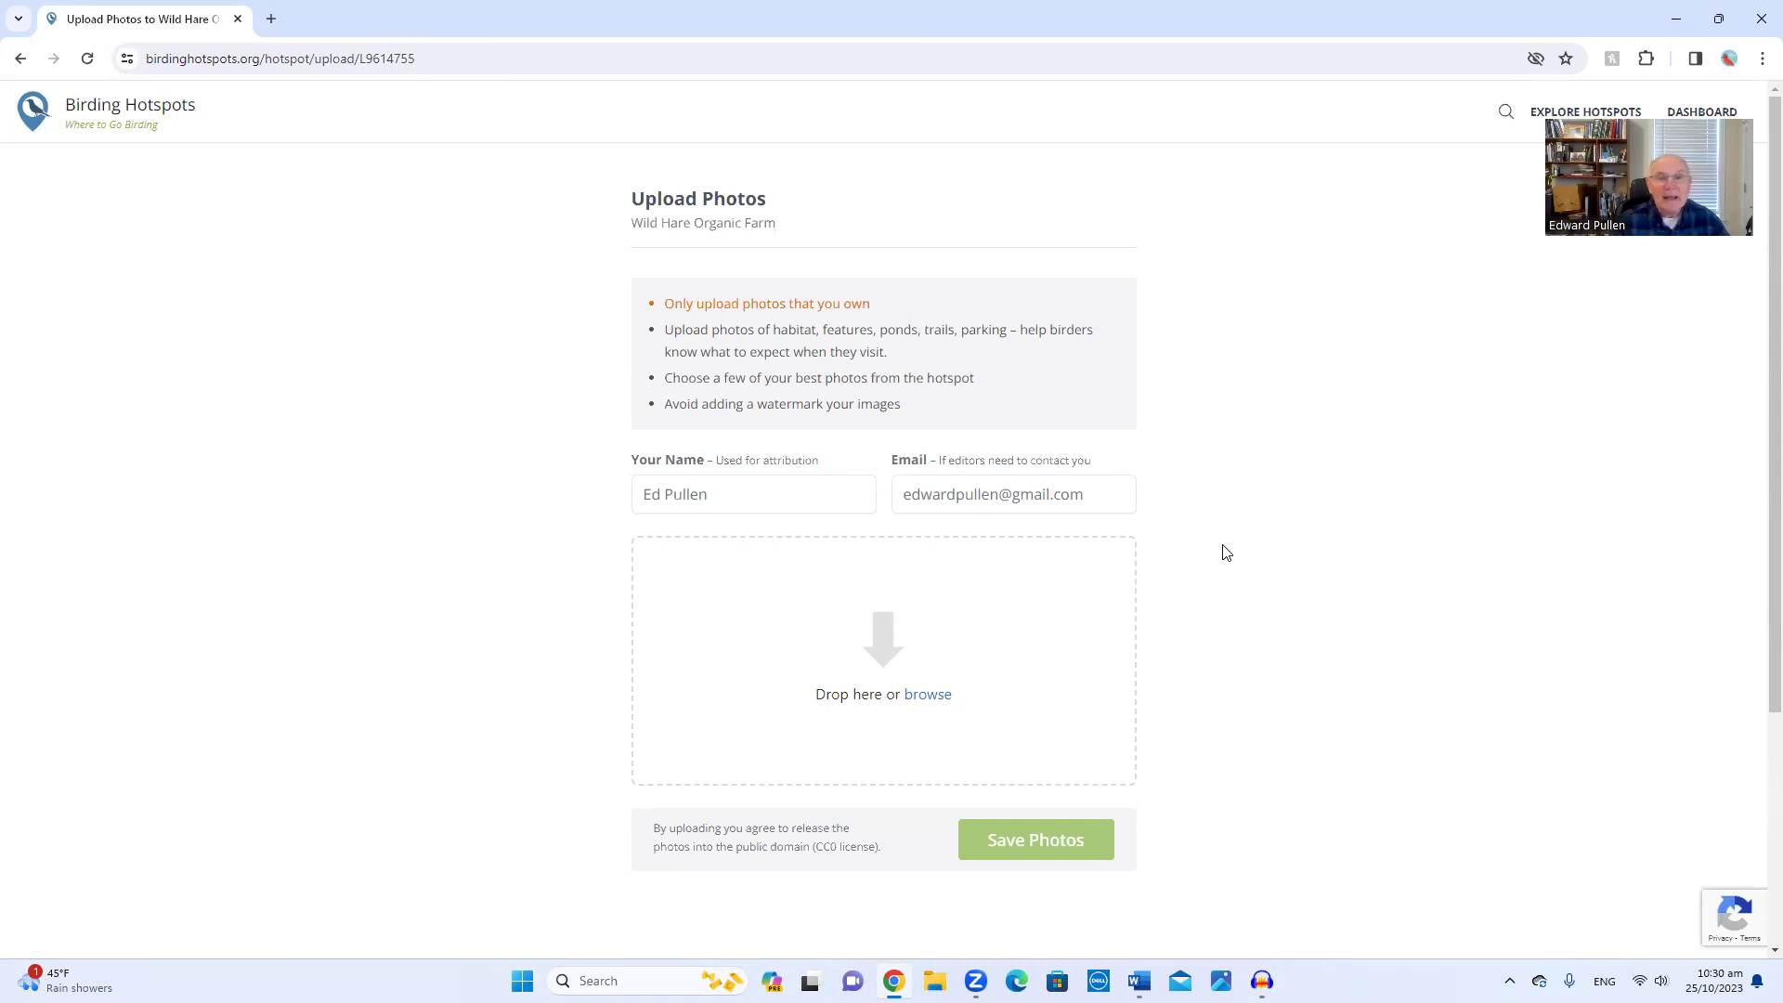
{"action": "scroll", "coordinate": [1222, 552], "scroll_direction": "down", "scroll_amount": 3}
{"action": "scroll", "coordinate": [1222, 552], "scroll_direction": "up", "scroll_amount": 3}
{"action": "left_click", "coordinate": [17, 60]}
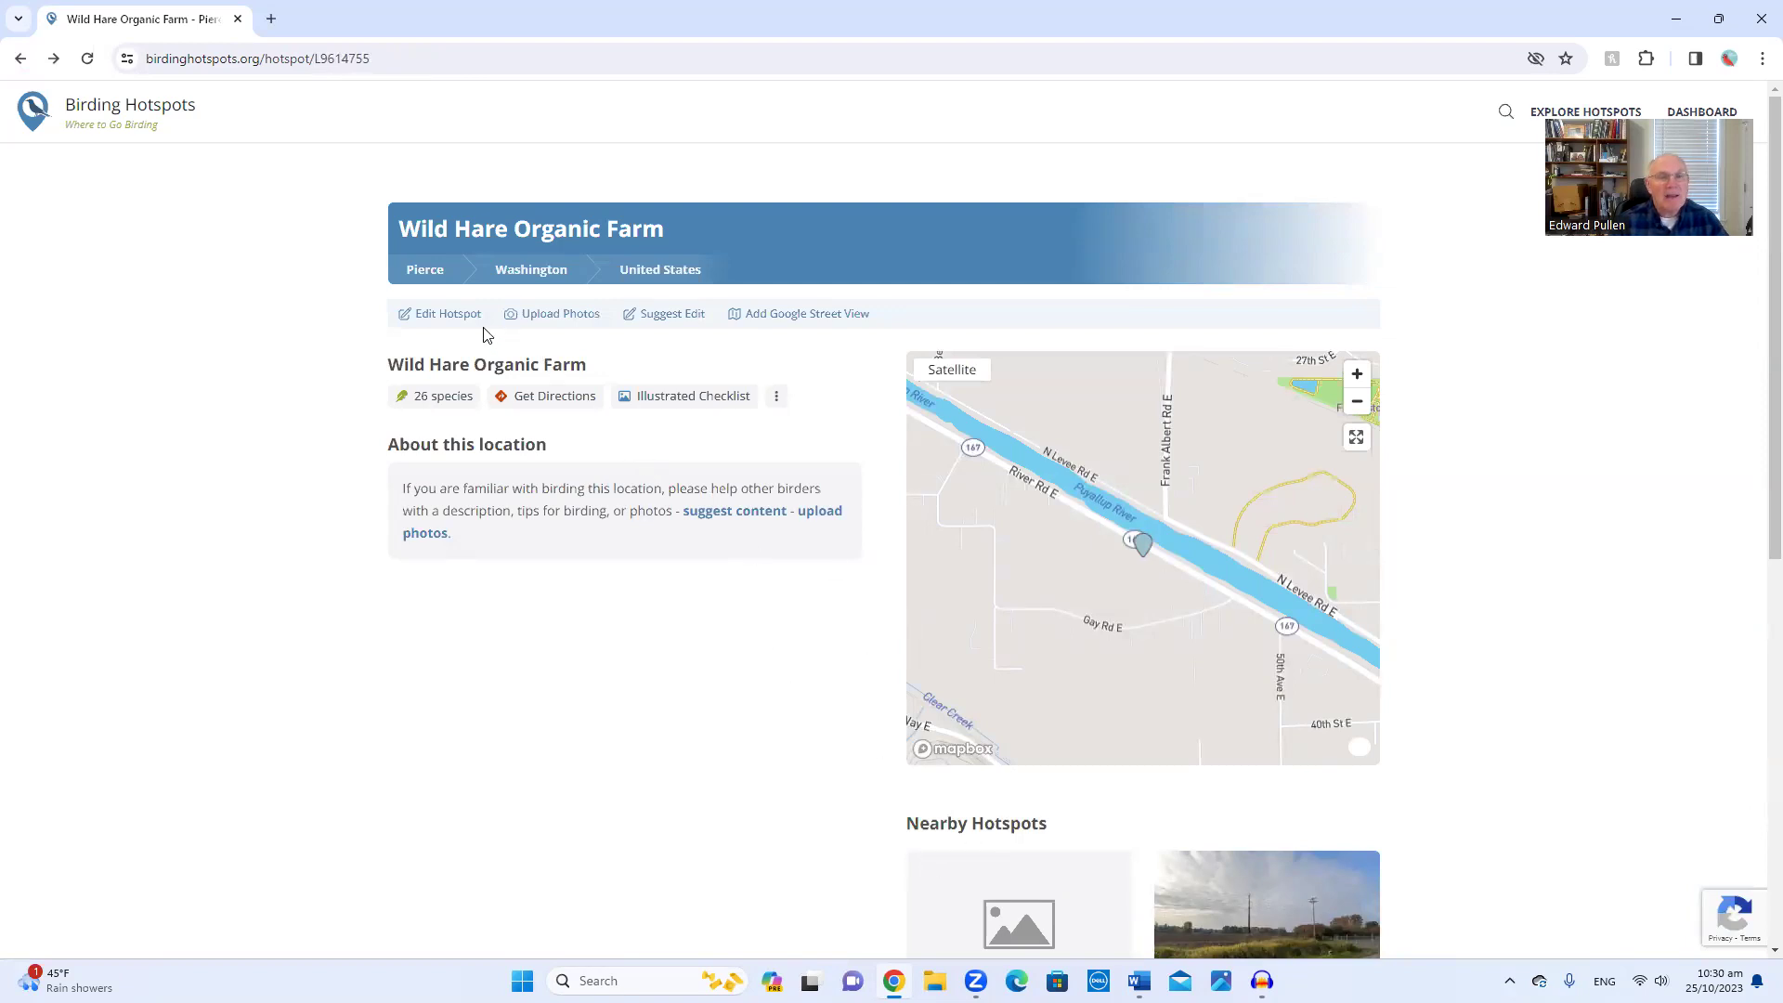
Step: Go to the Pierce County page, list its top hotspots and open Point Defiance Park--Dune Peninsula & Wilson Way
{"action": "left_click", "coordinate": [426, 273]}
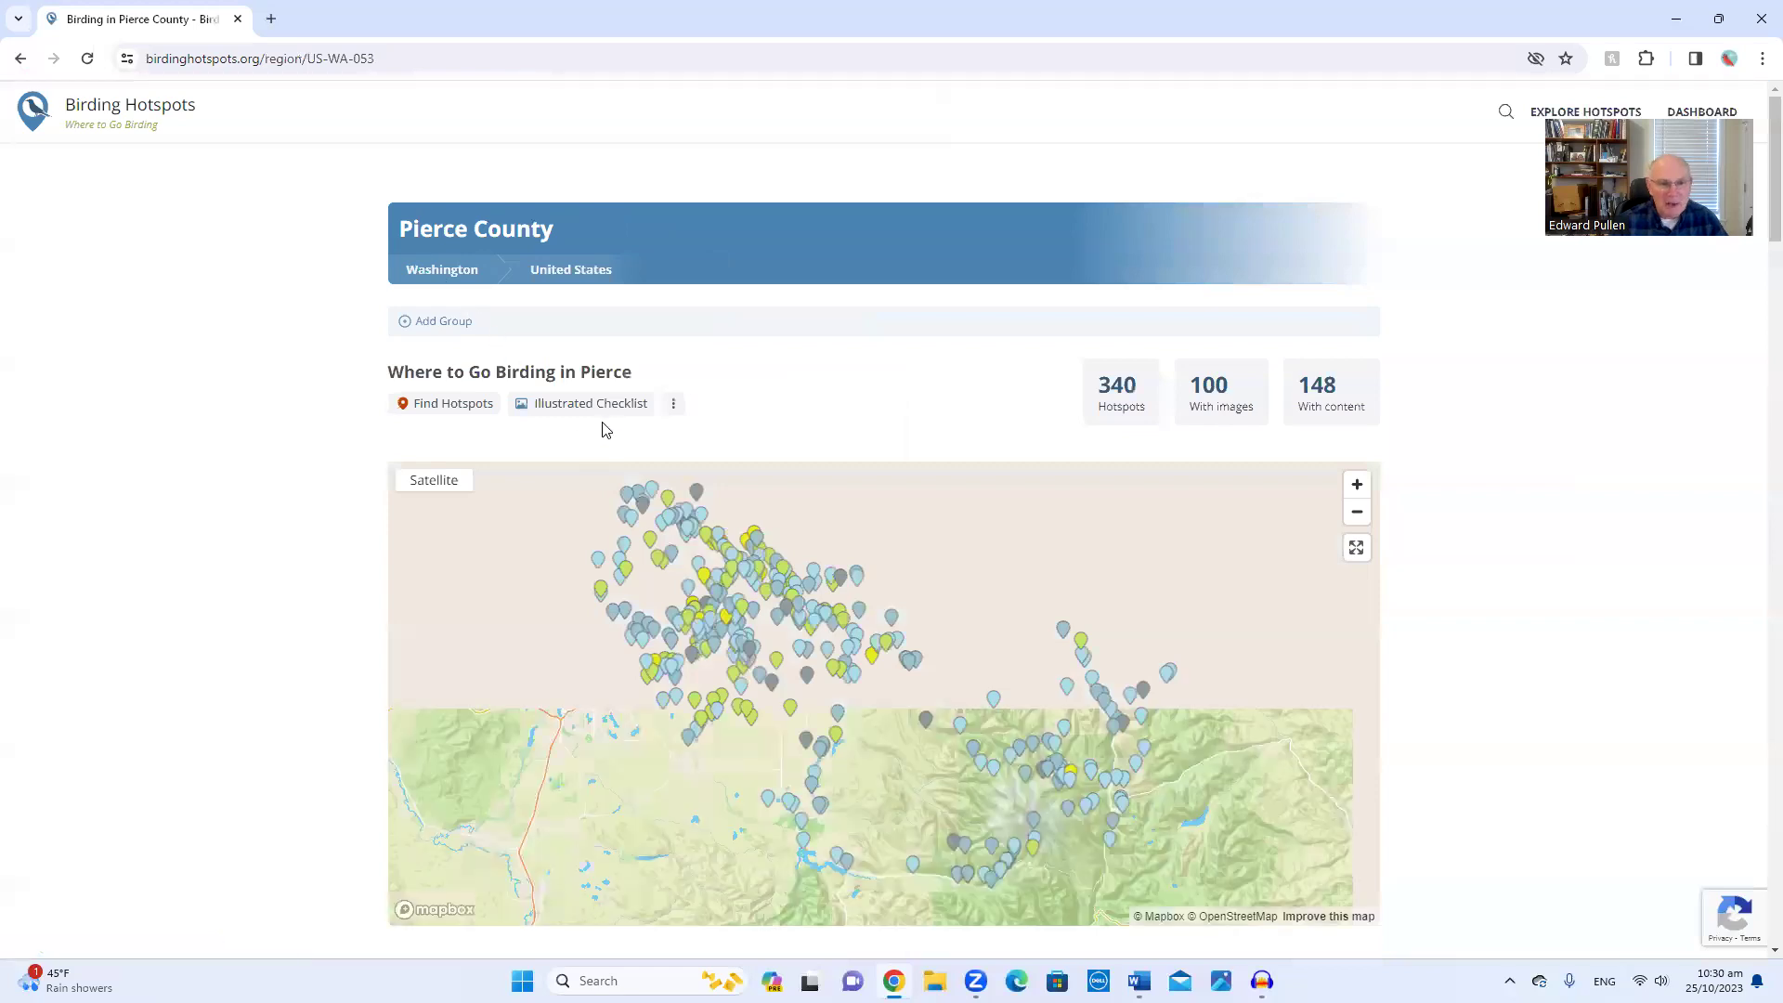
{"action": "left_click", "coordinate": [466, 408]}
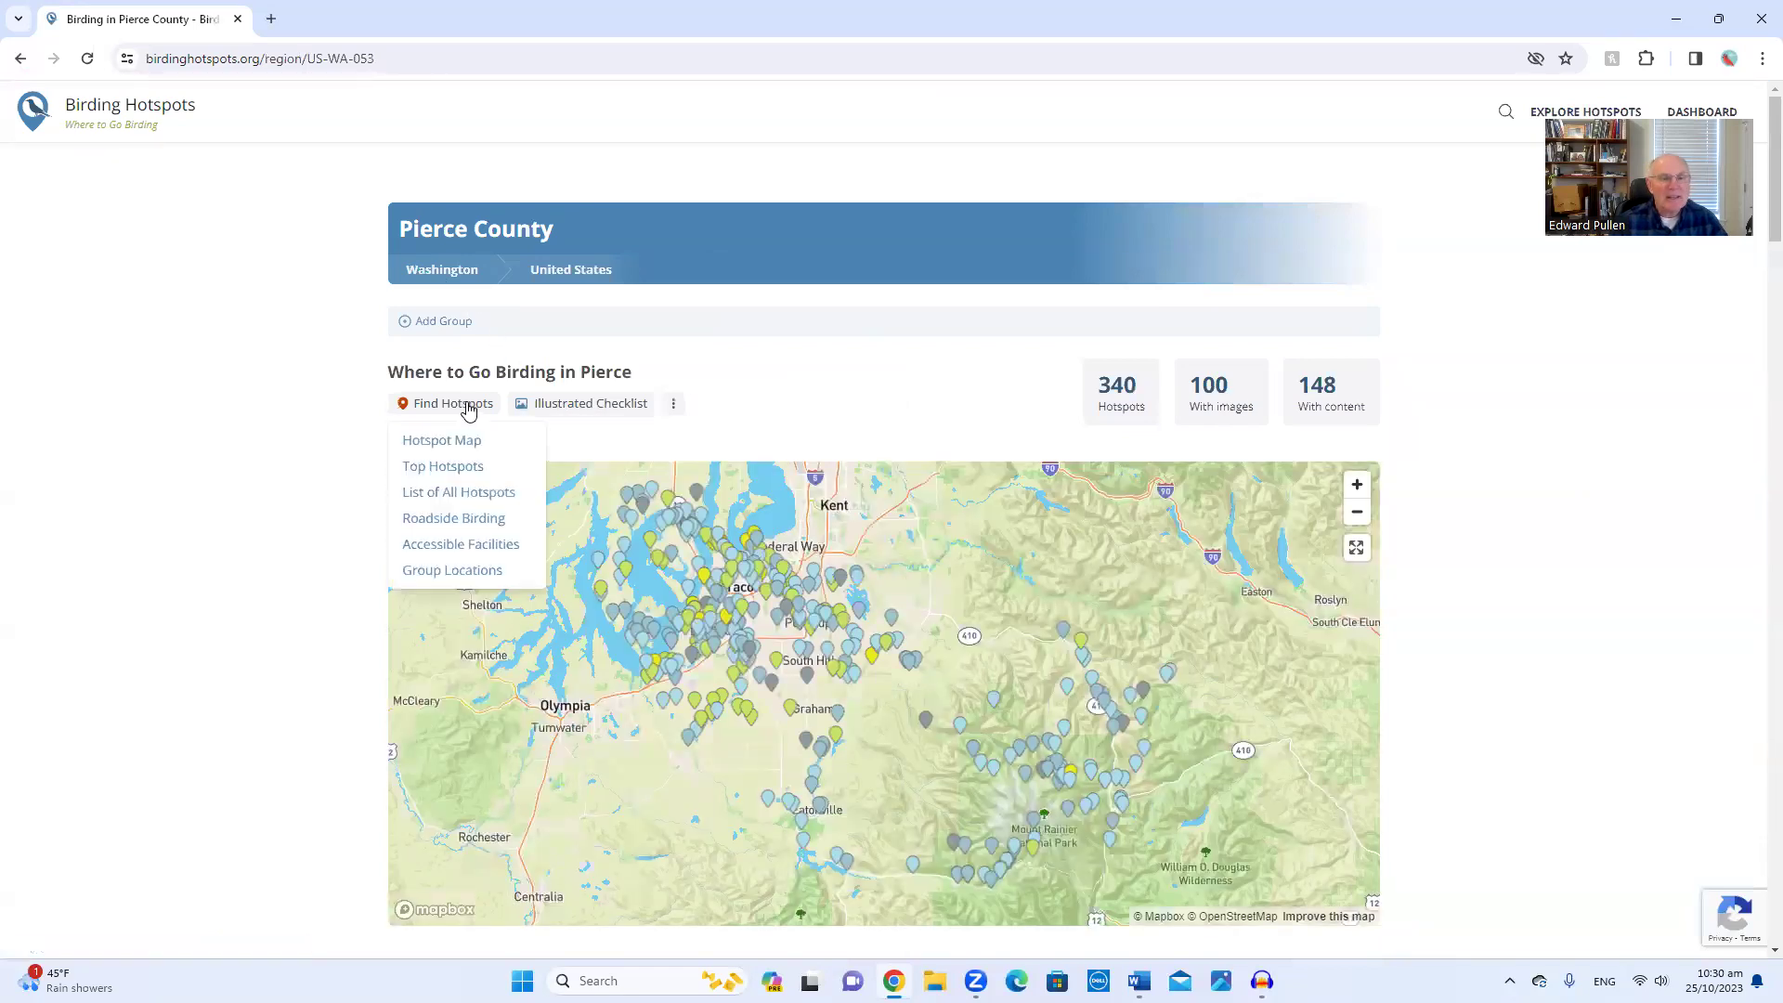
{"action": "left_click", "coordinate": [466, 469]}
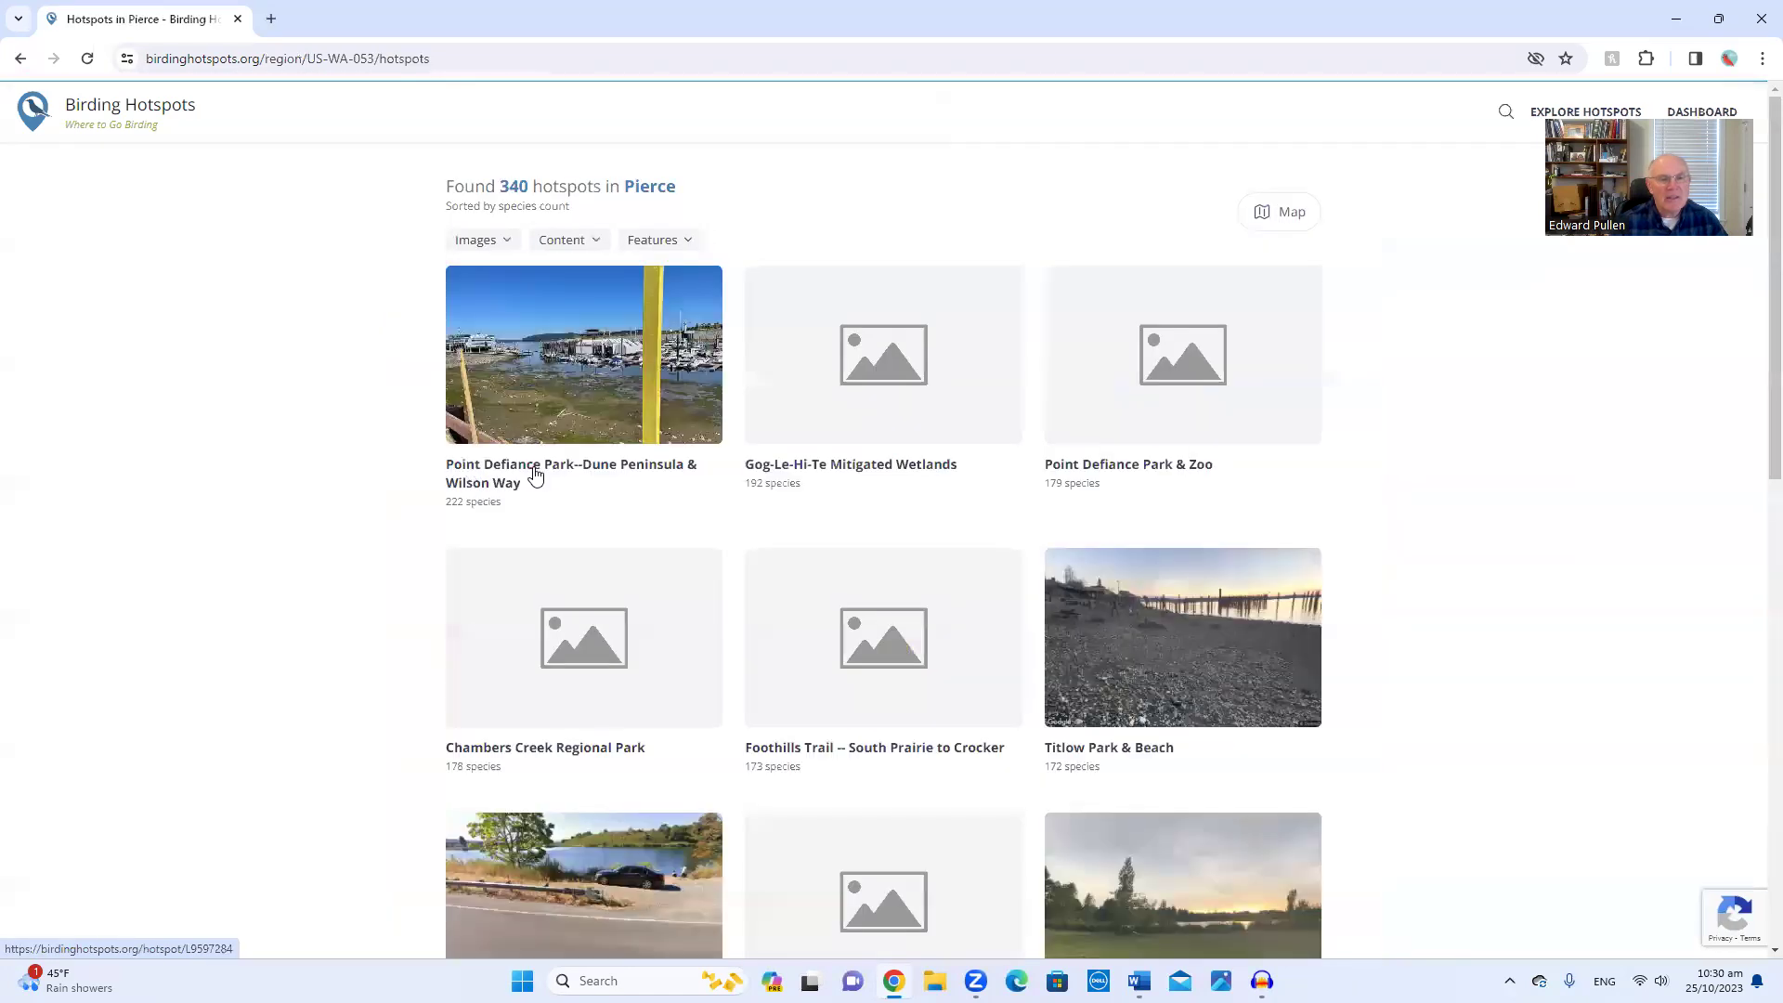
{"action": "left_click", "coordinate": [599, 395]}
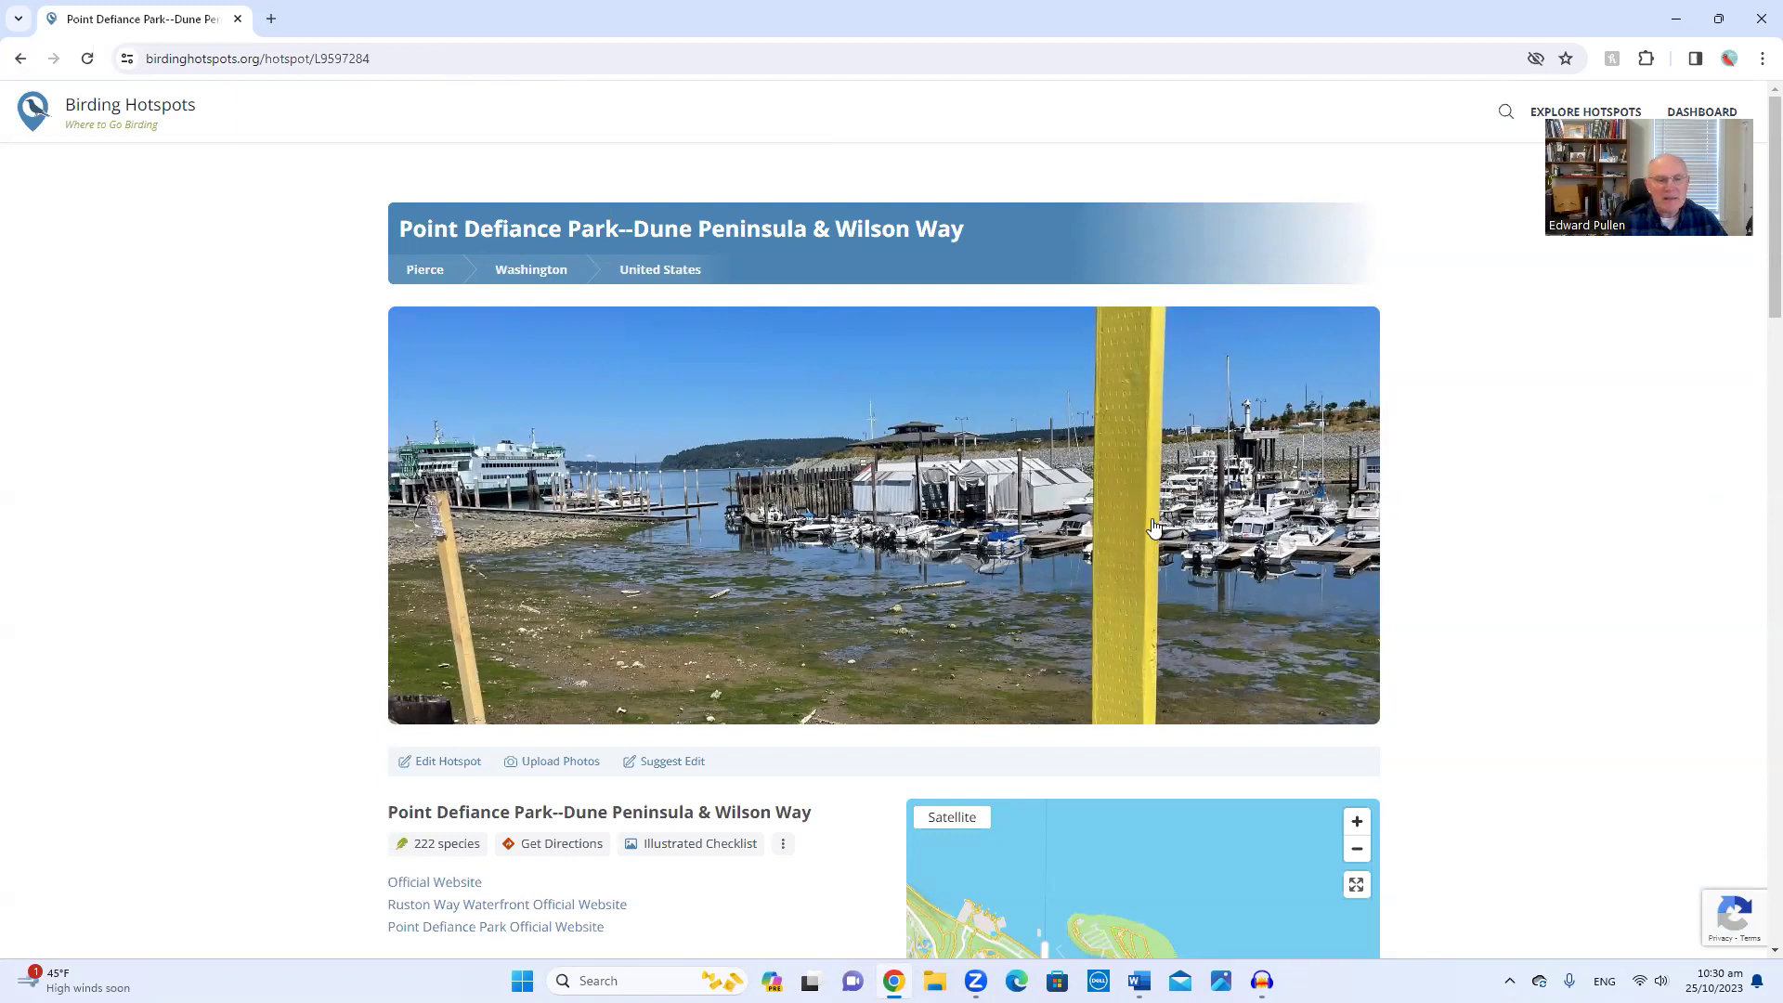
Step: Examine the Point Defiance Park--Dune Peninsula & Wilson Way page, including its birding tips, birds of interest, location description and maps
{"action": "scroll", "coordinate": [1154, 546], "scroll_direction": "down", "scroll_amount": 2}
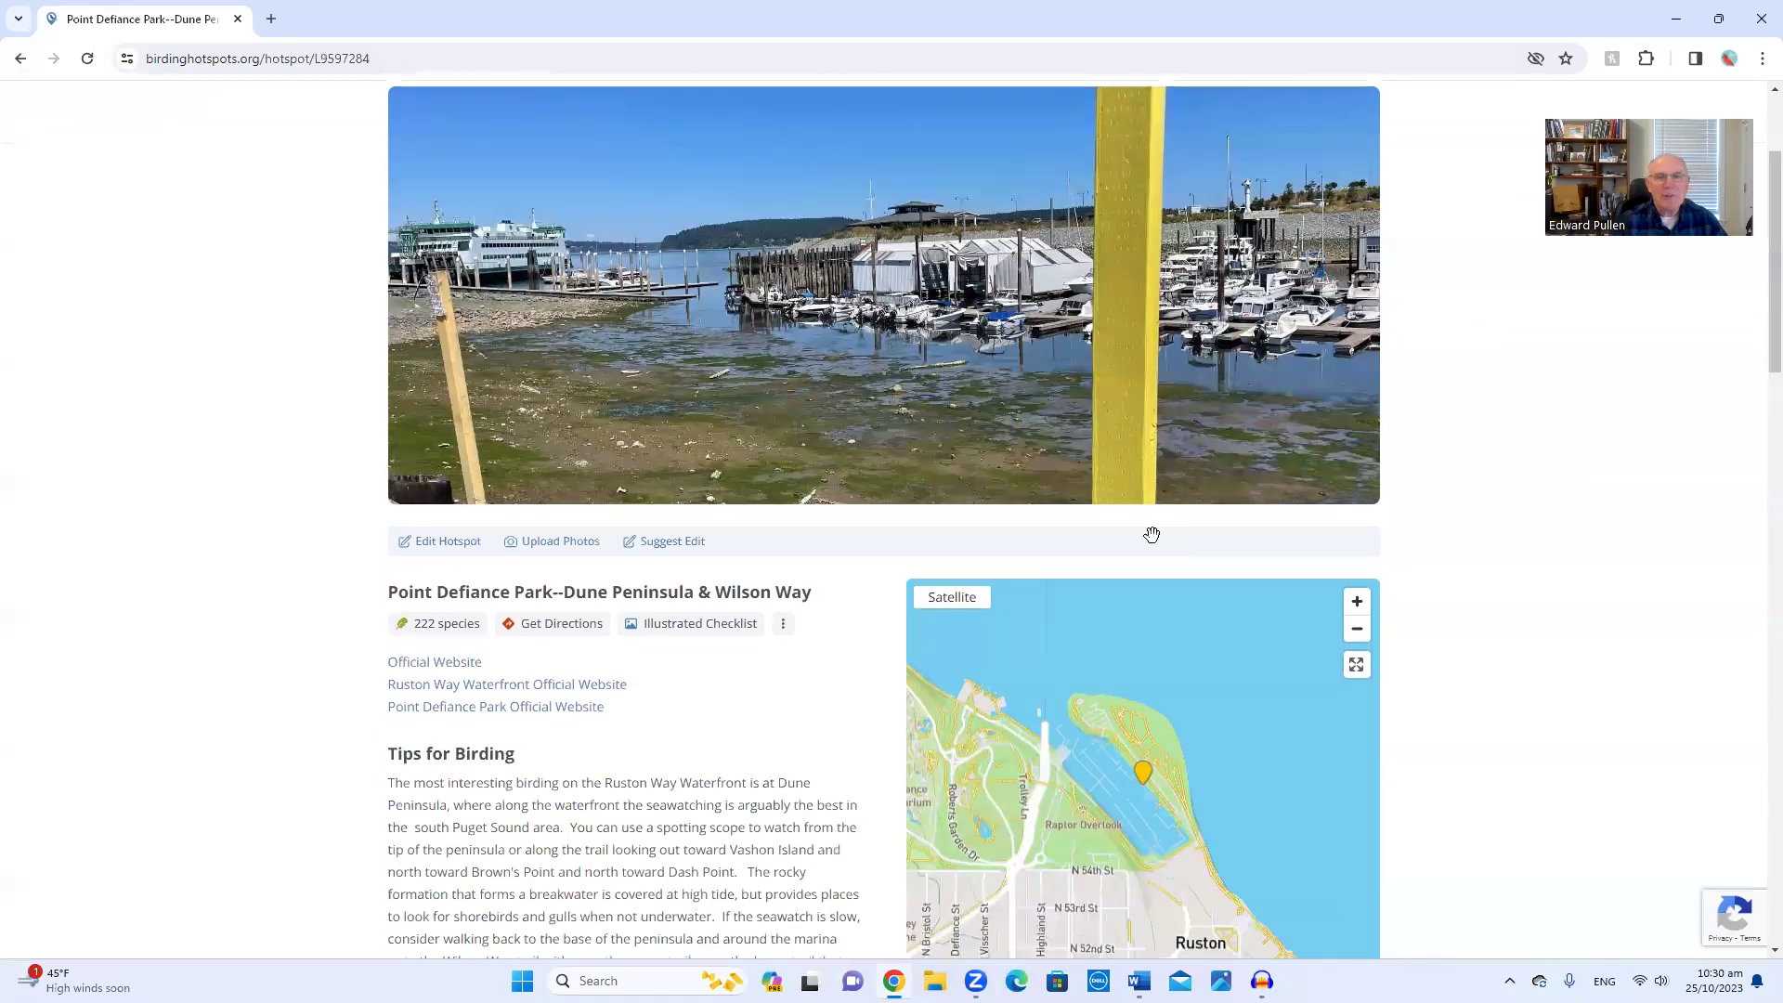
{"action": "scroll", "coordinate": [1152, 539], "scroll_direction": "down", "scroll_amount": 1}
{"action": "scroll", "coordinate": [1152, 534], "scroll_direction": "down", "scroll_amount": 1}
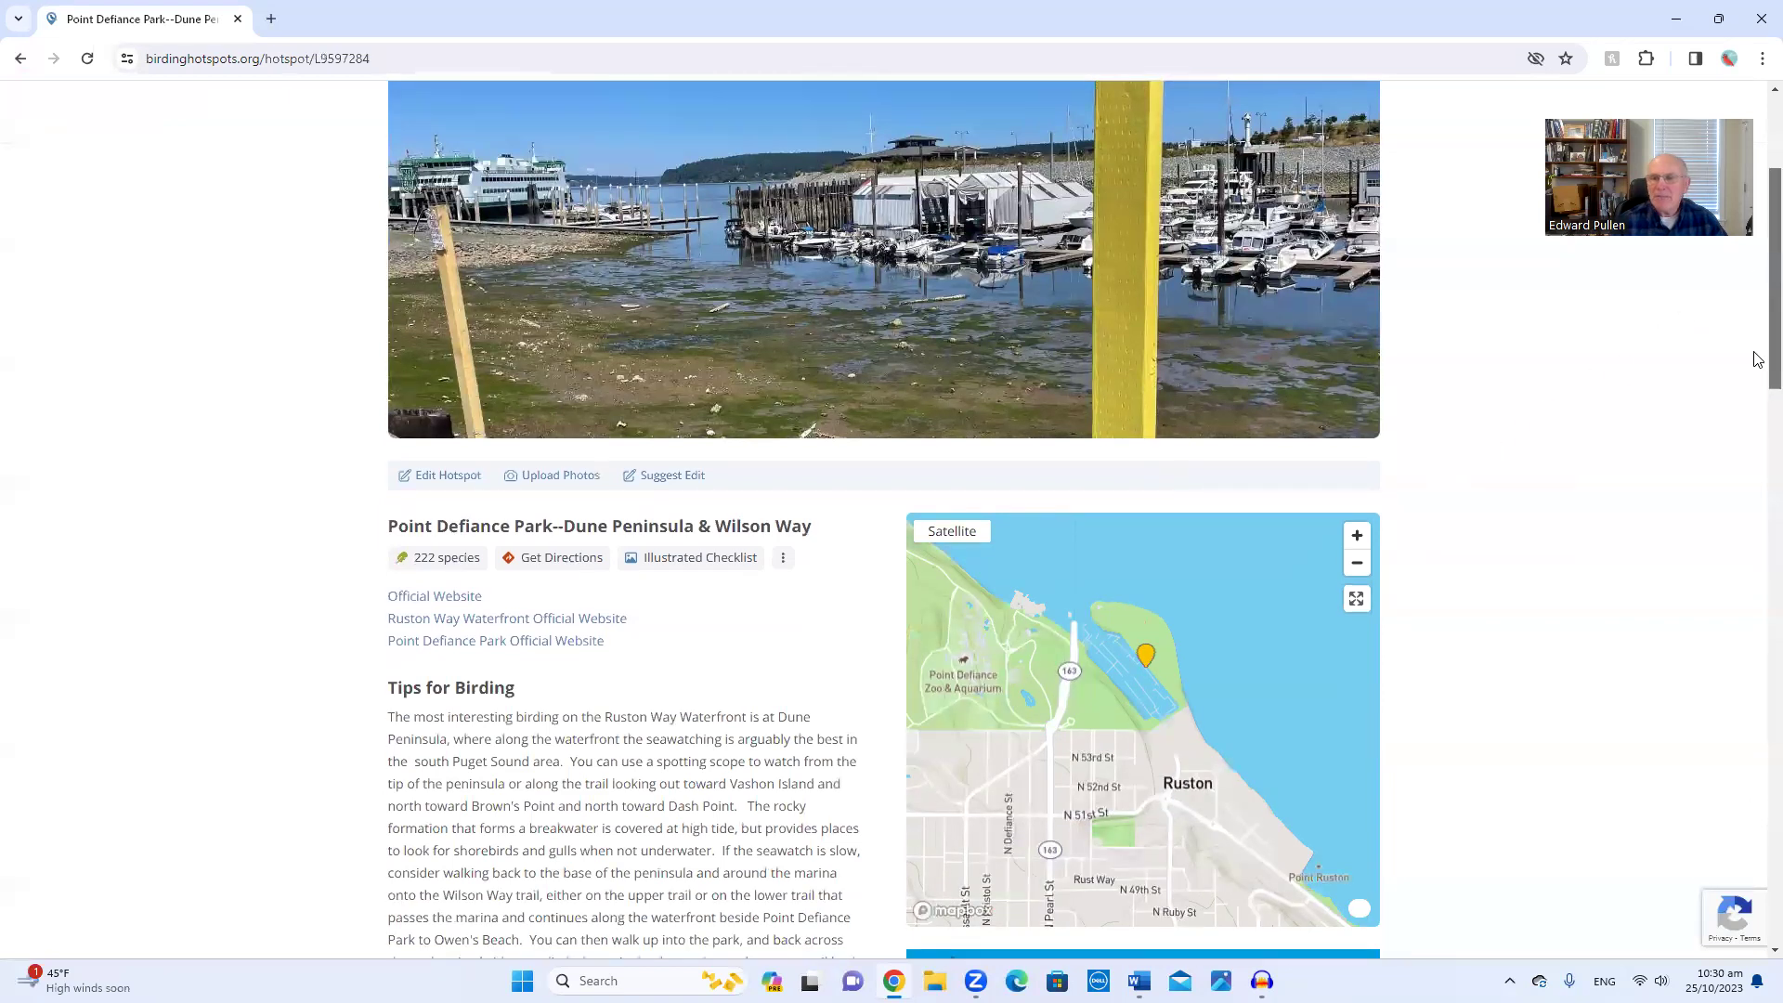
{"action": "scroll", "coordinate": [1758, 377], "scroll_direction": "down", "scroll_amount": 3}
{"action": "scroll", "coordinate": [1202, 363], "scroll_direction": "down", "scroll_amount": 1}
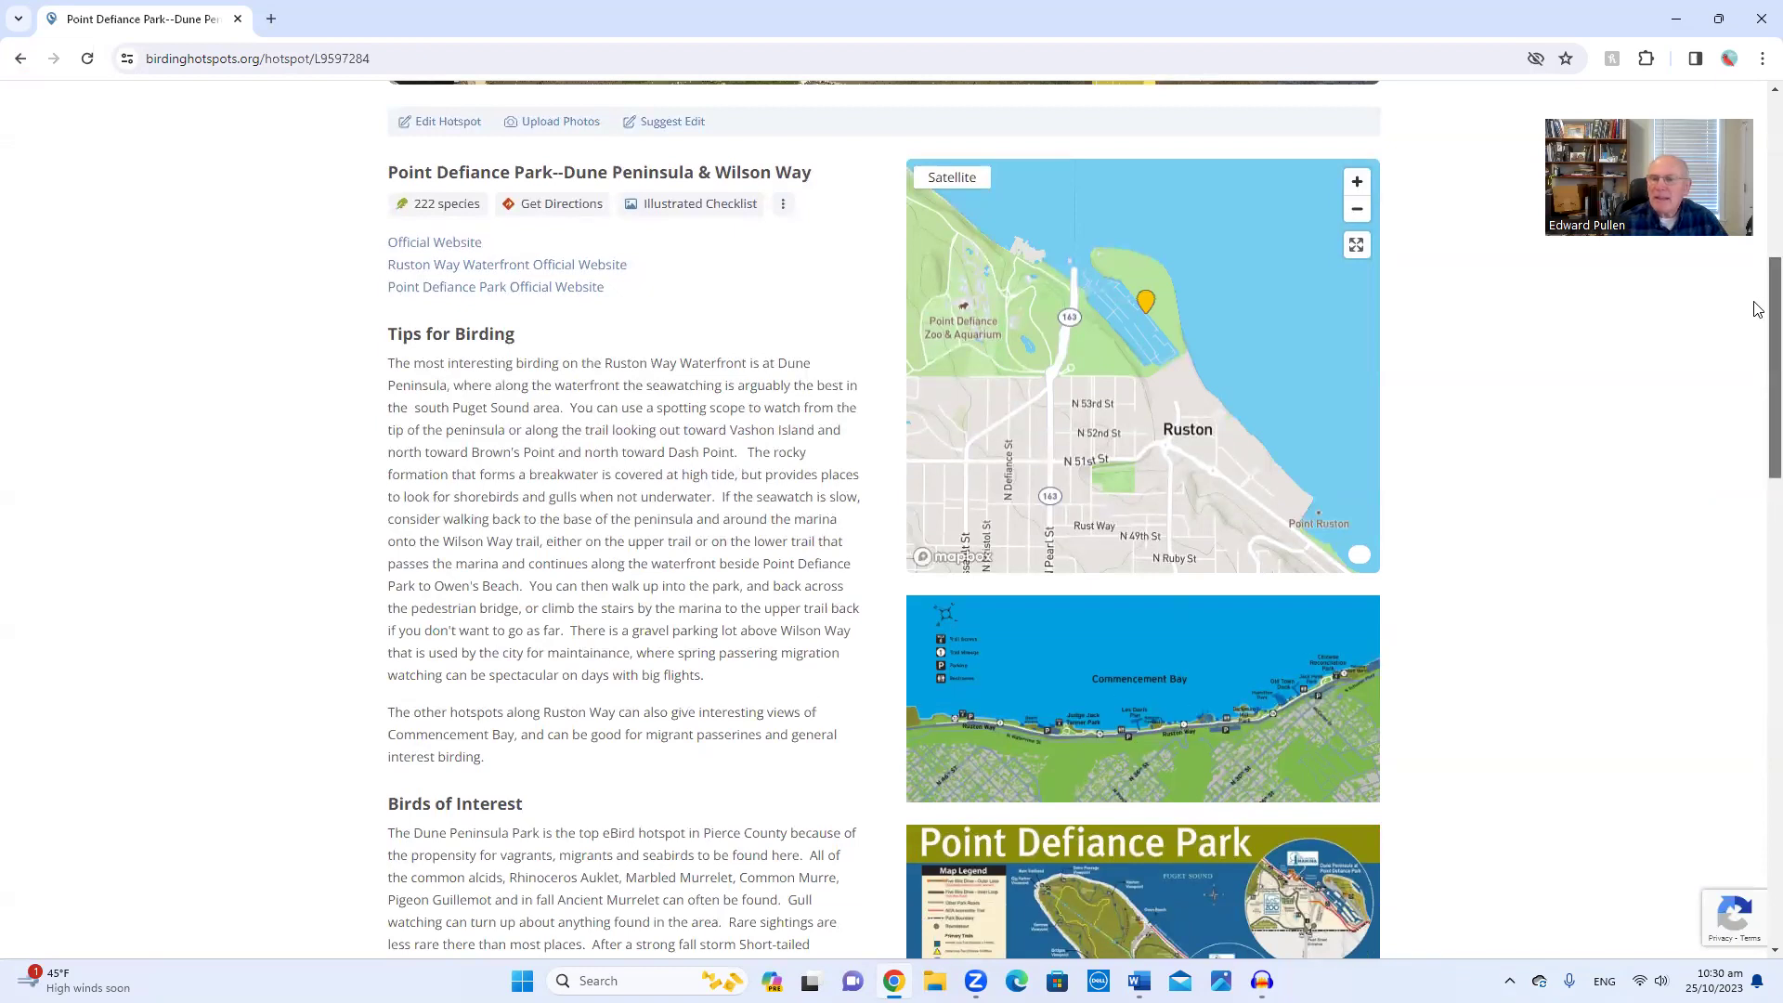
{"action": "scroll", "coordinate": [1755, 292], "scroll_direction": "down", "scroll_amount": 2}
{"action": "scroll", "coordinate": [1755, 372], "scroll_direction": "down", "scroll_amount": 2}
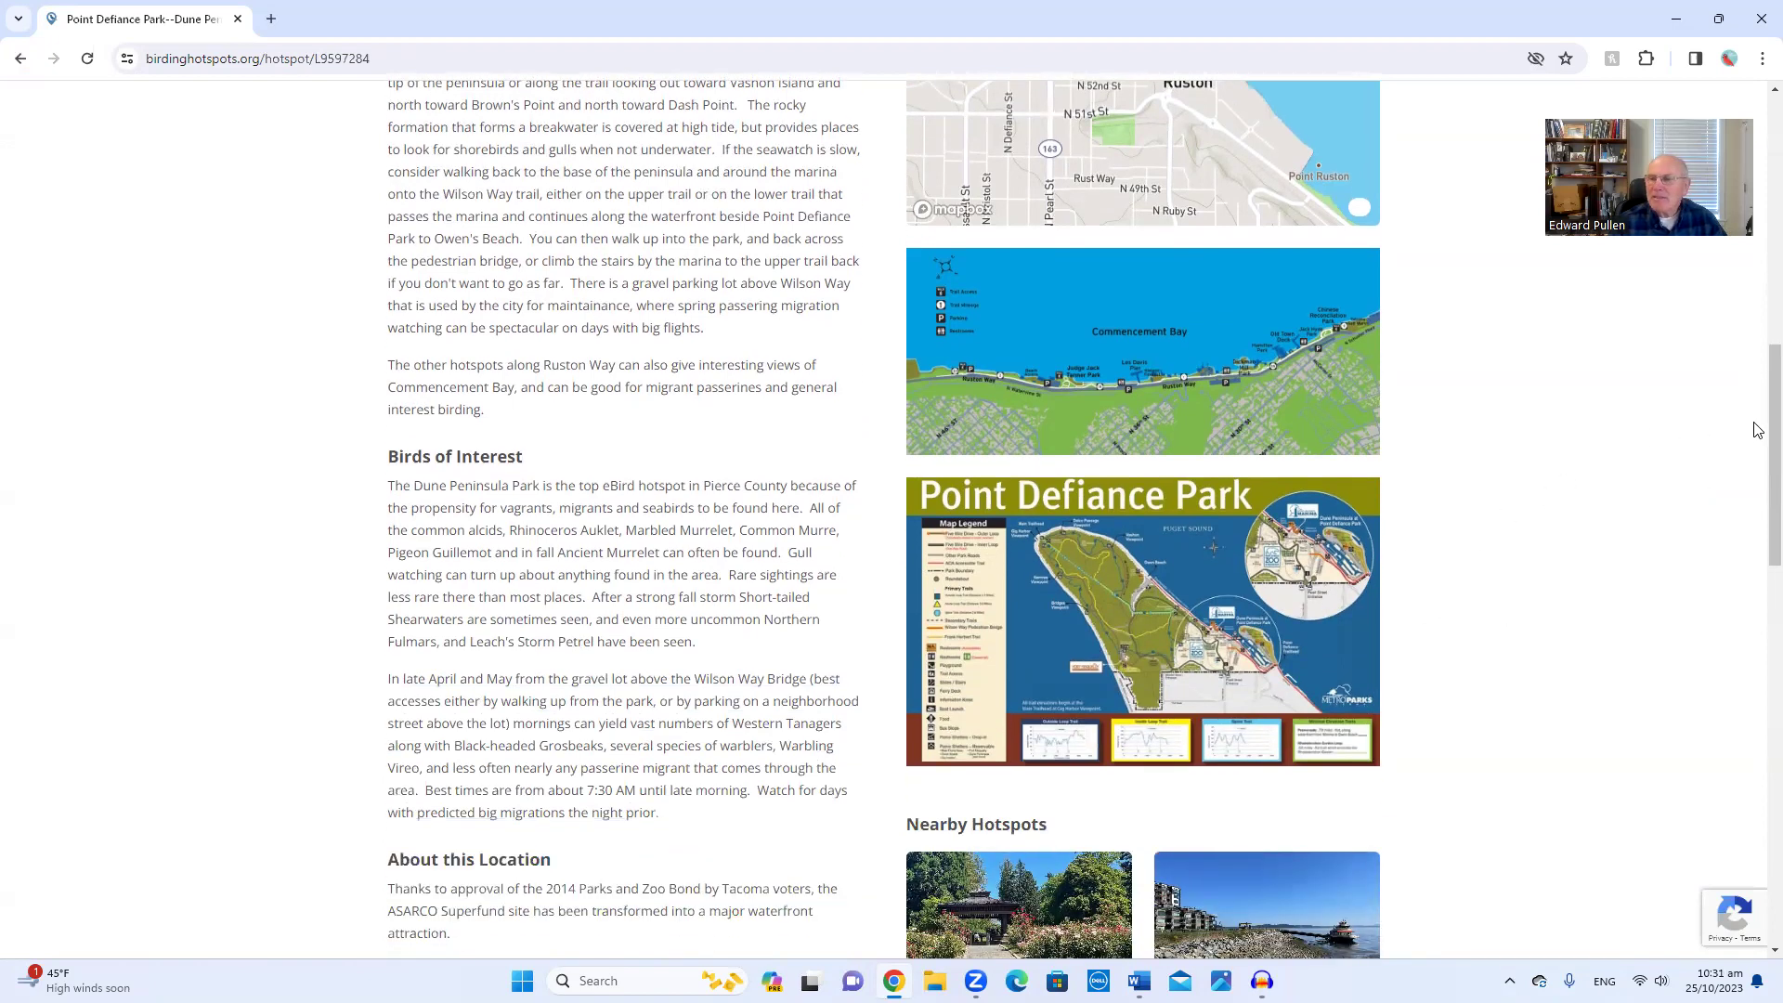
{"action": "left_click_drag", "start_coordinate": [1758, 436], "coordinate": [1758, 350]}
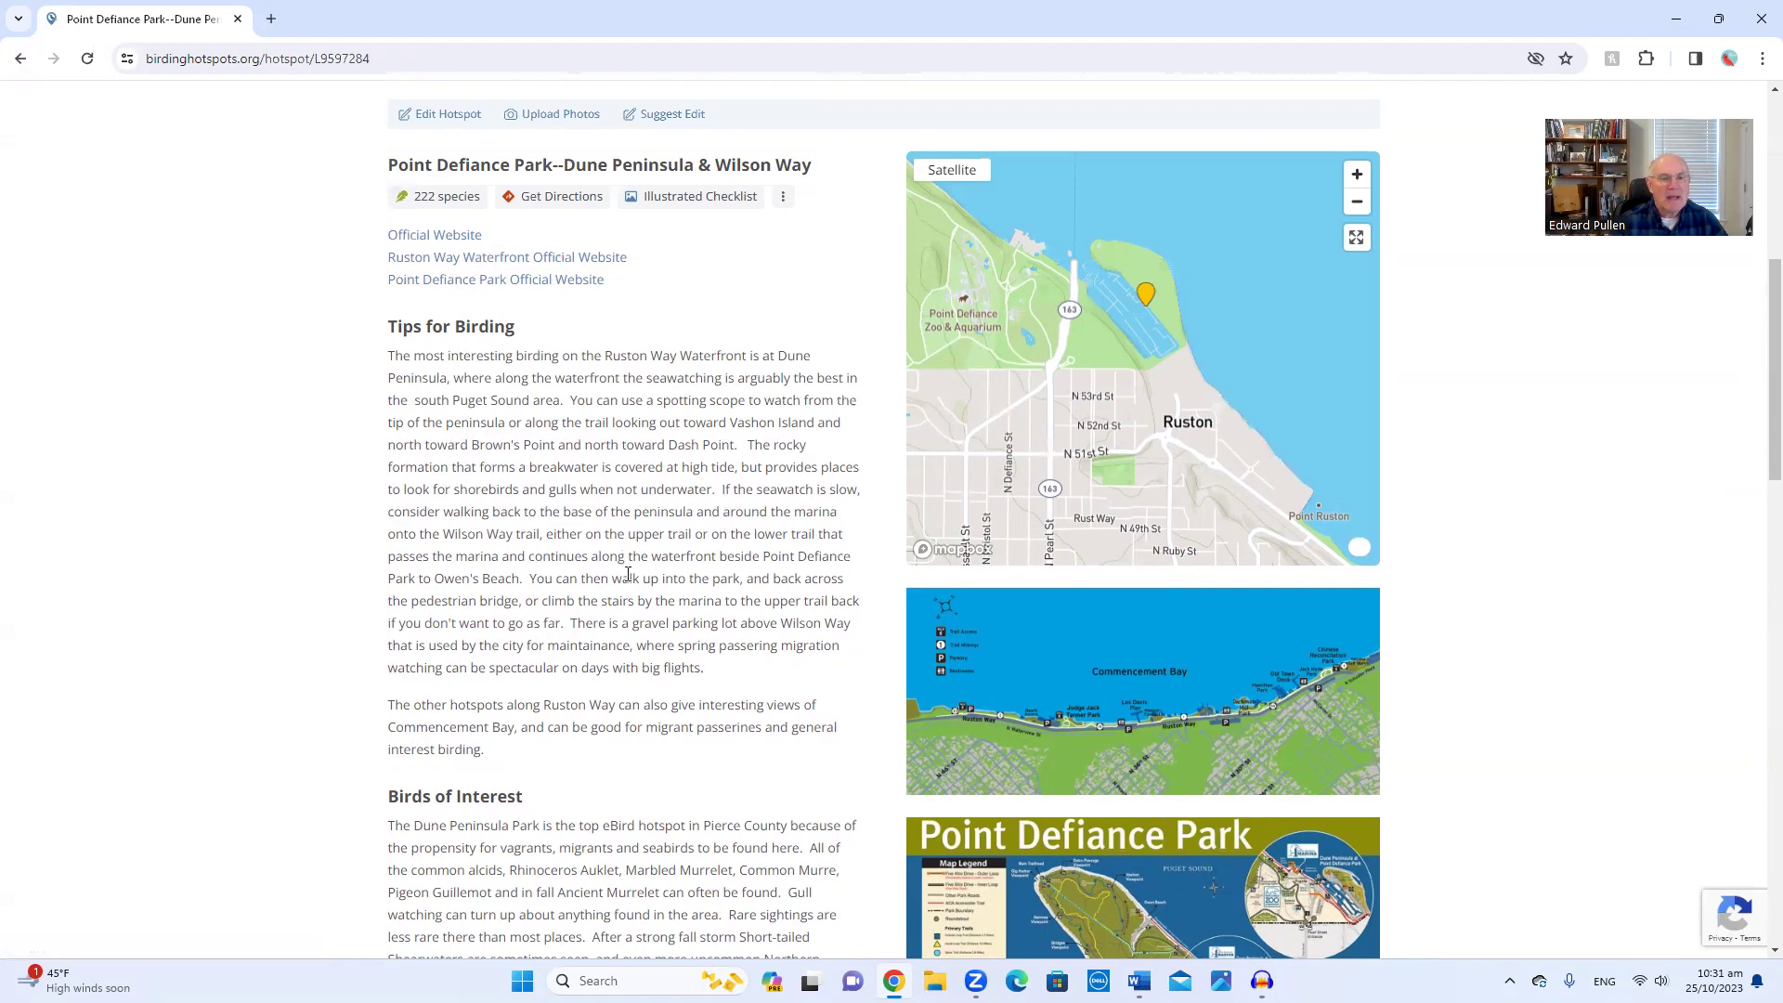
{"action": "mouse_move", "coordinate": [1758, 392]}
{"action": "left_mouse_down"}
{"action": "mouse_move", "coordinate": [1756, 723]}
{"action": "mouse_move", "coordinate": [1758, 376]}
{"action": "left_mouse_up"}
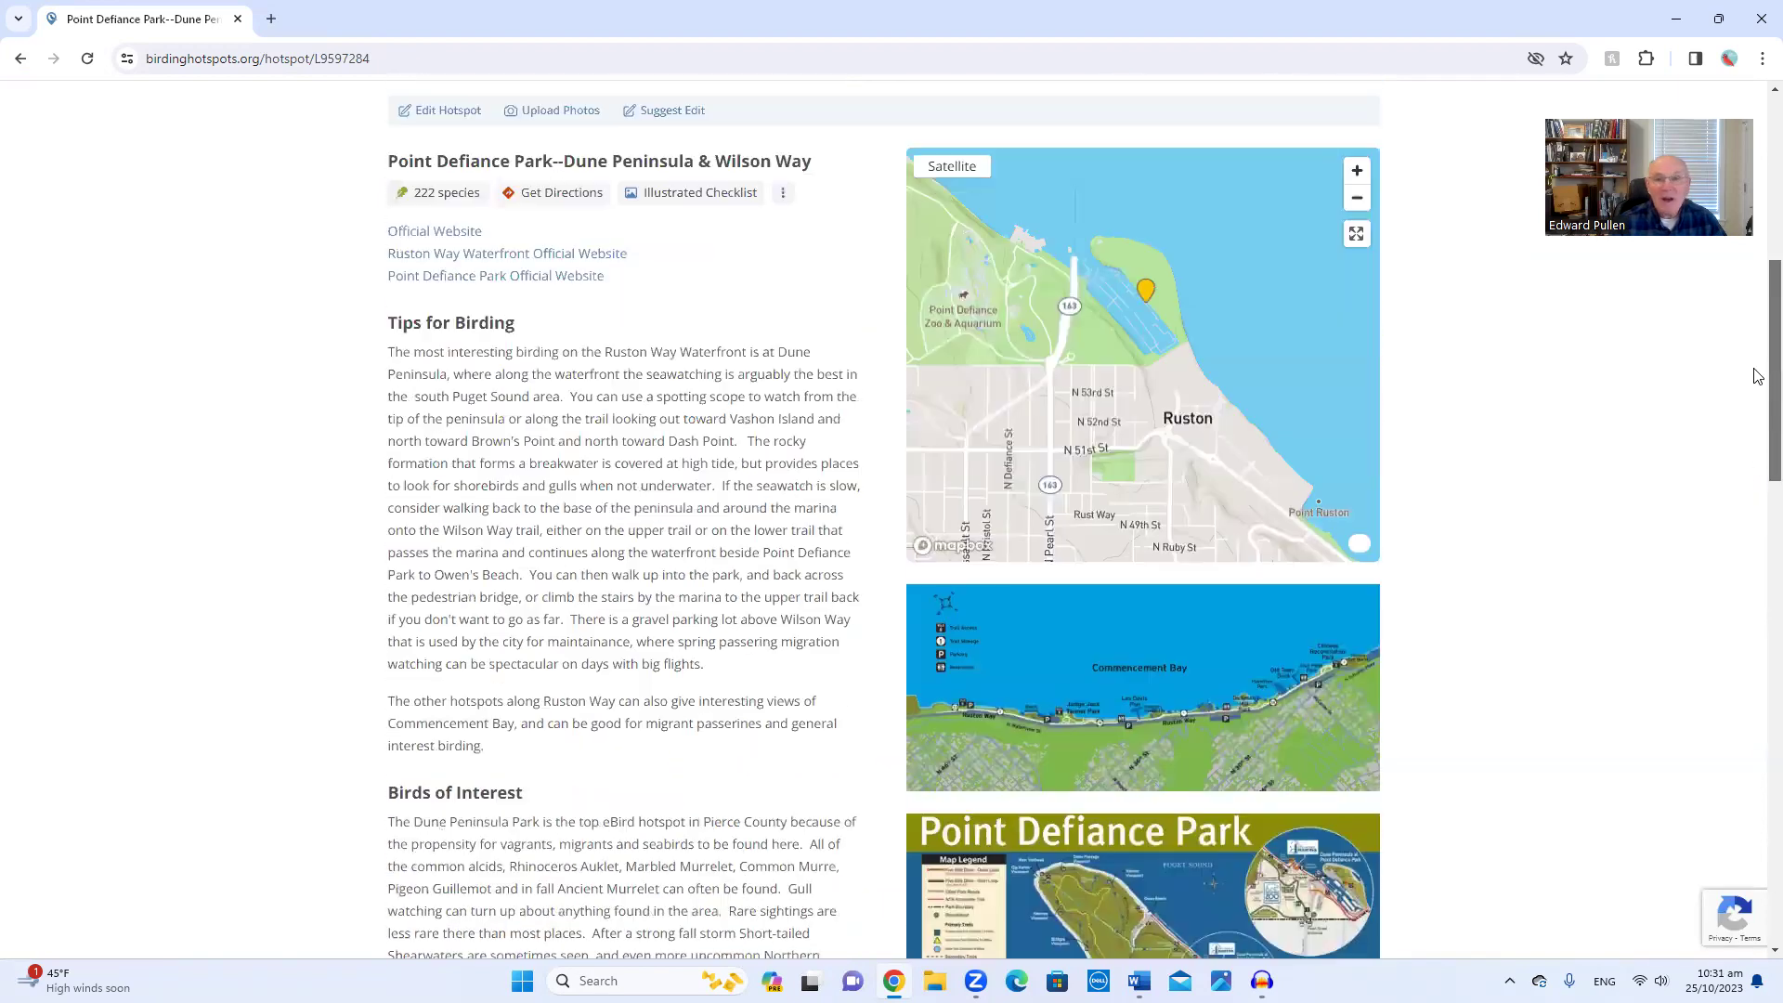
{"action": "scroll", "coordinate": [1484, 548], "scroll_direction": "up", "scroll_amount": 2}
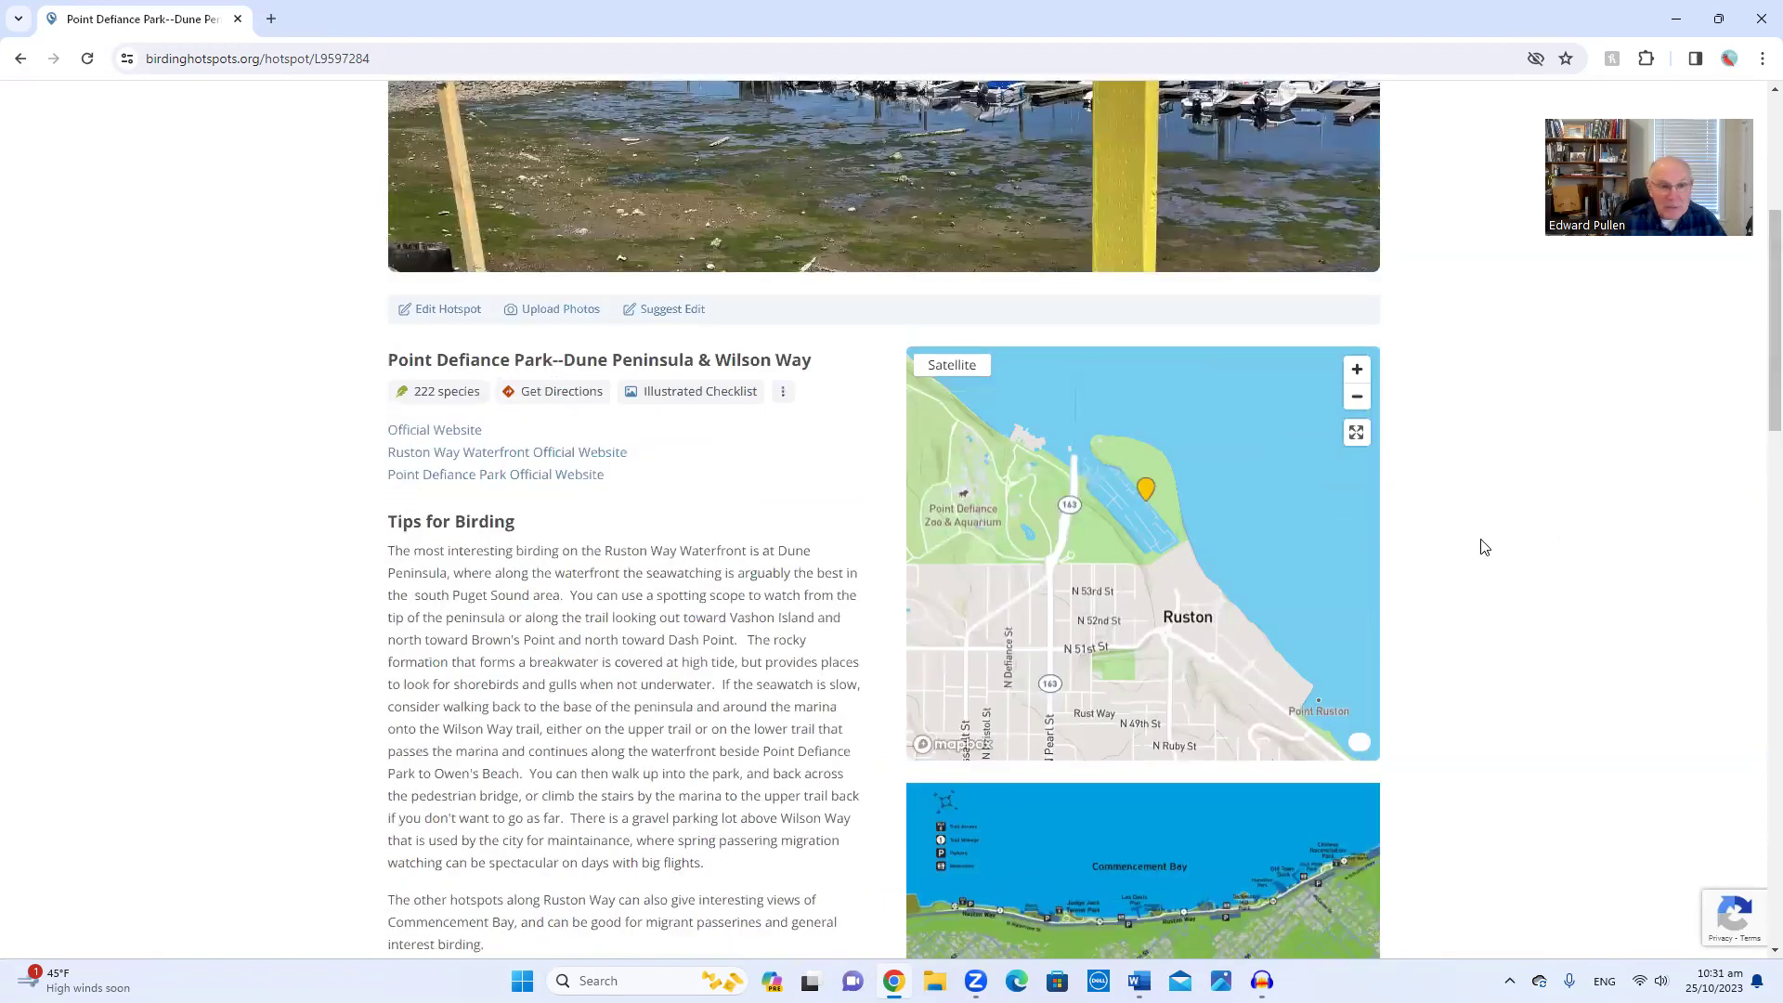